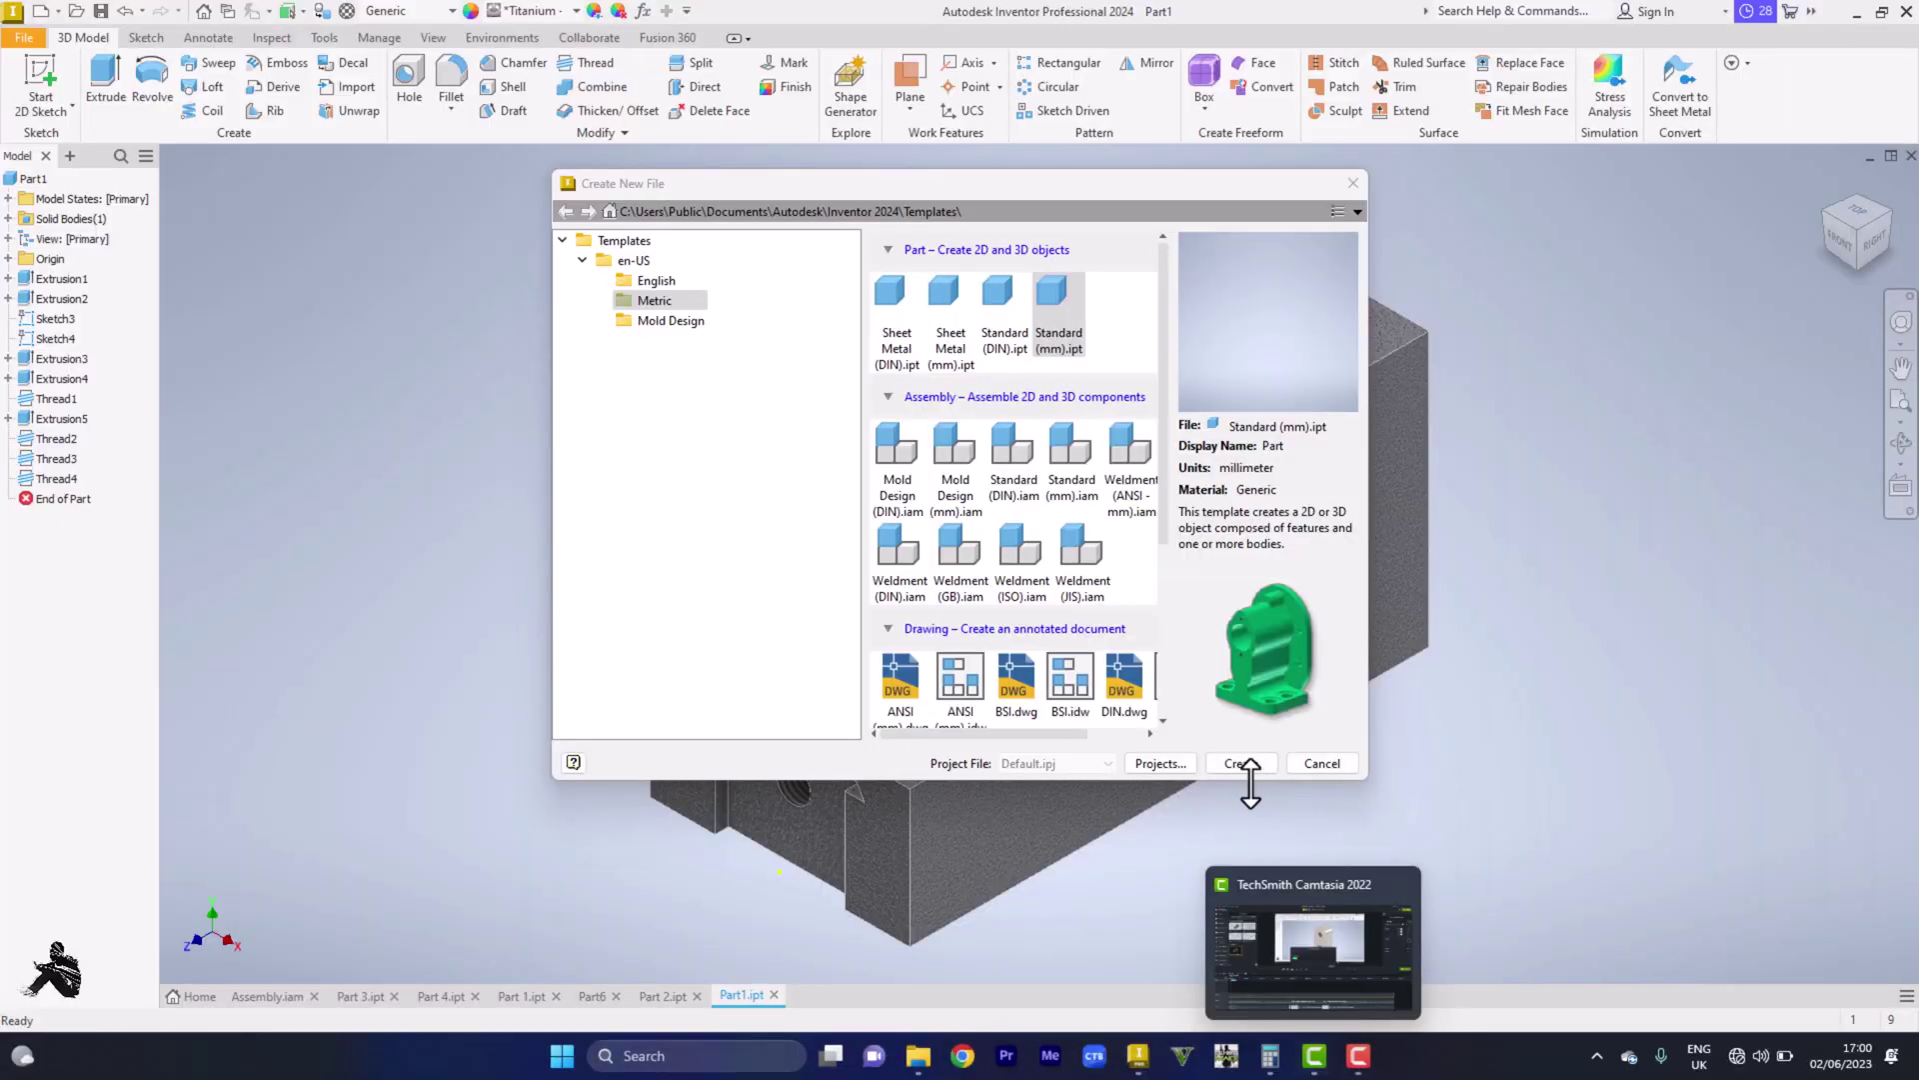
Step: Create a new part from the Standard (mm).ipt template and start a 2D sketch
left_click(1254, 757)
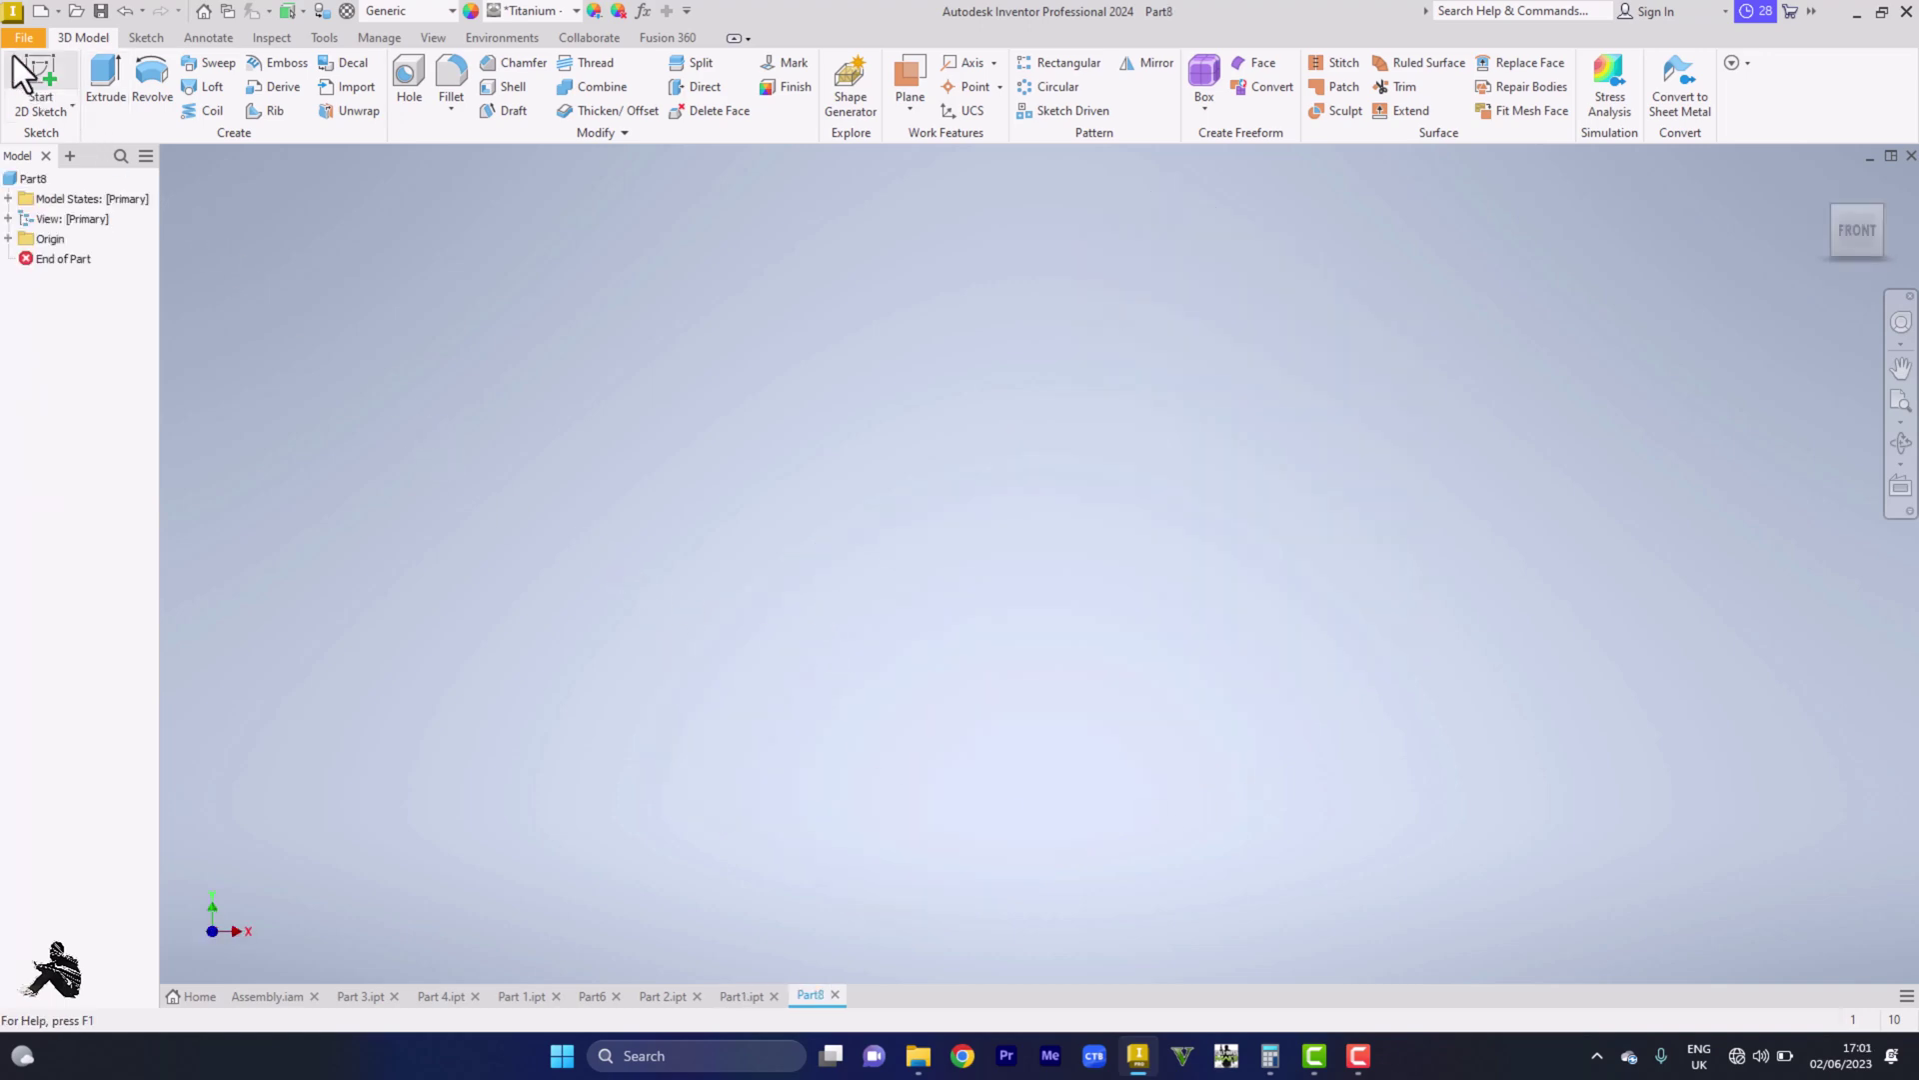
left_click(40, 80)
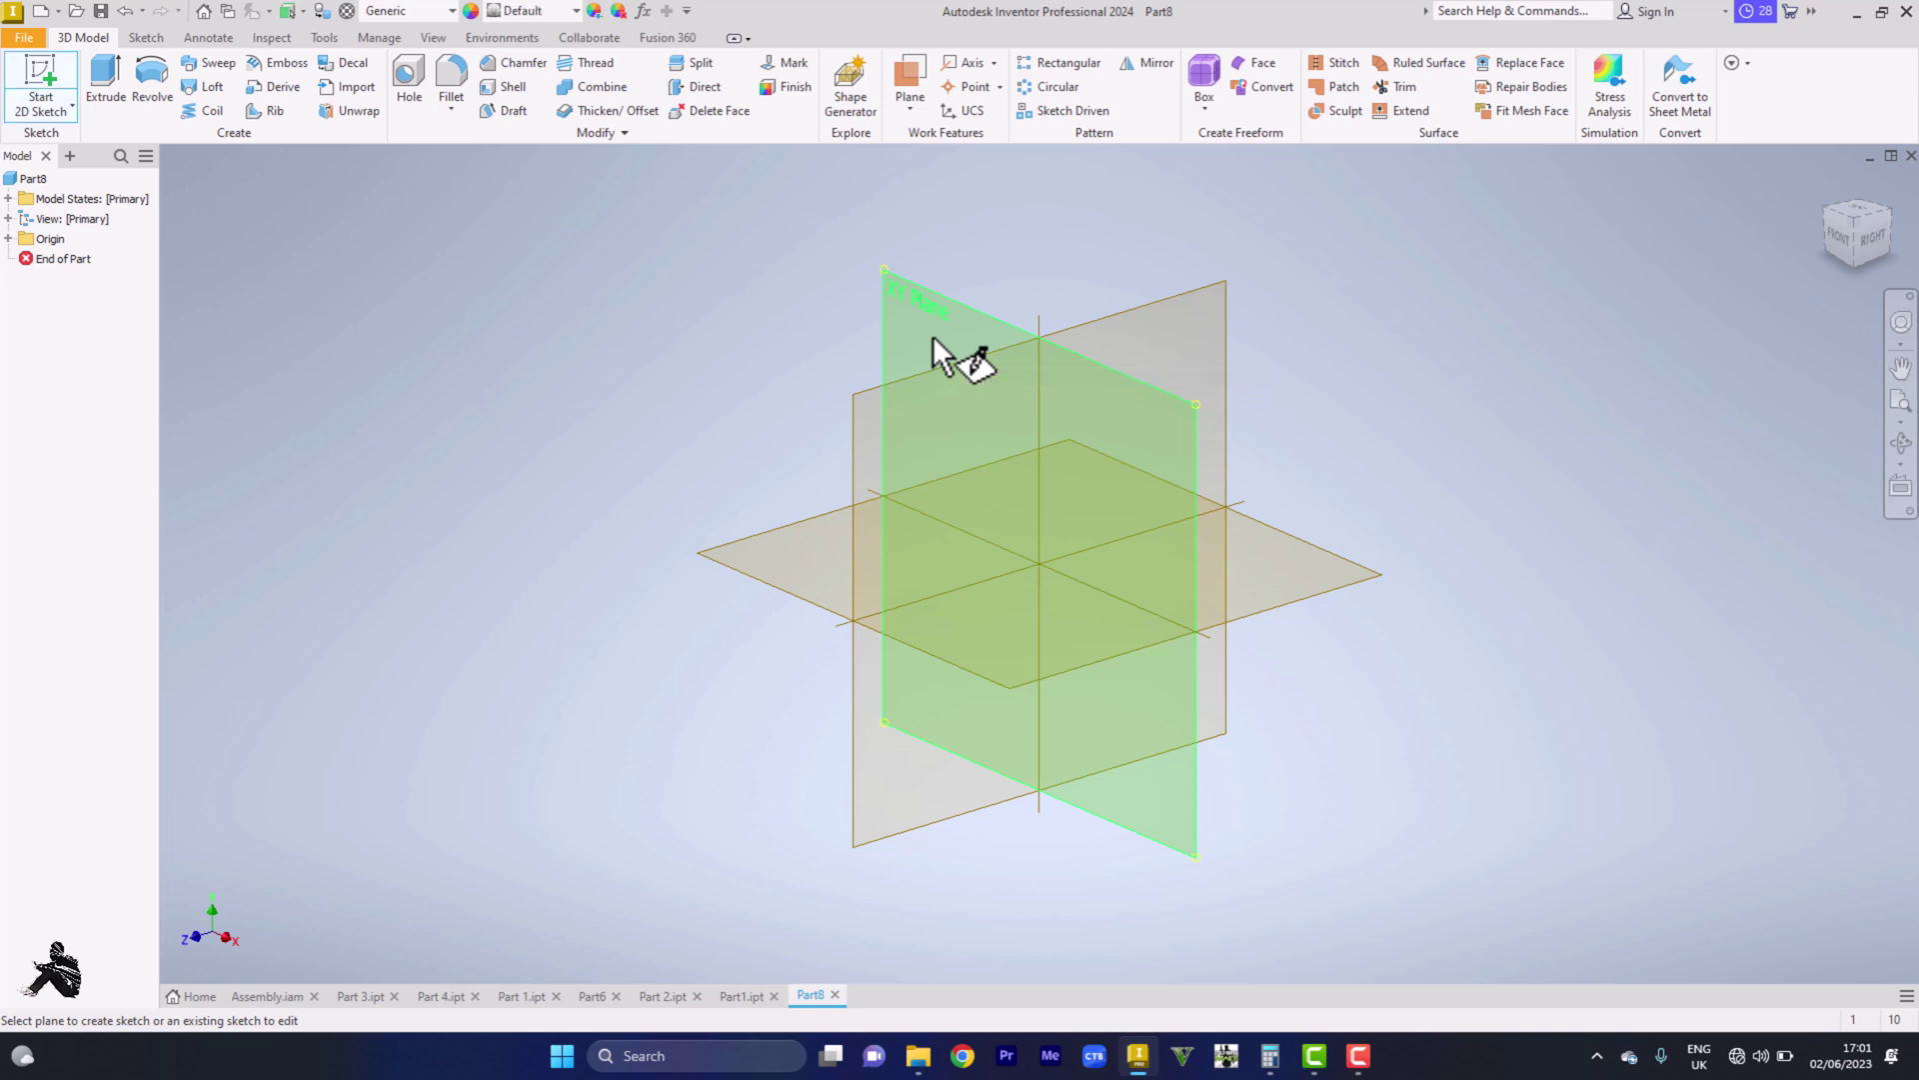
Step: On the XY plane, draw a 38 mm diameter circle at the origin and fit it in view
left_click(932, 334)
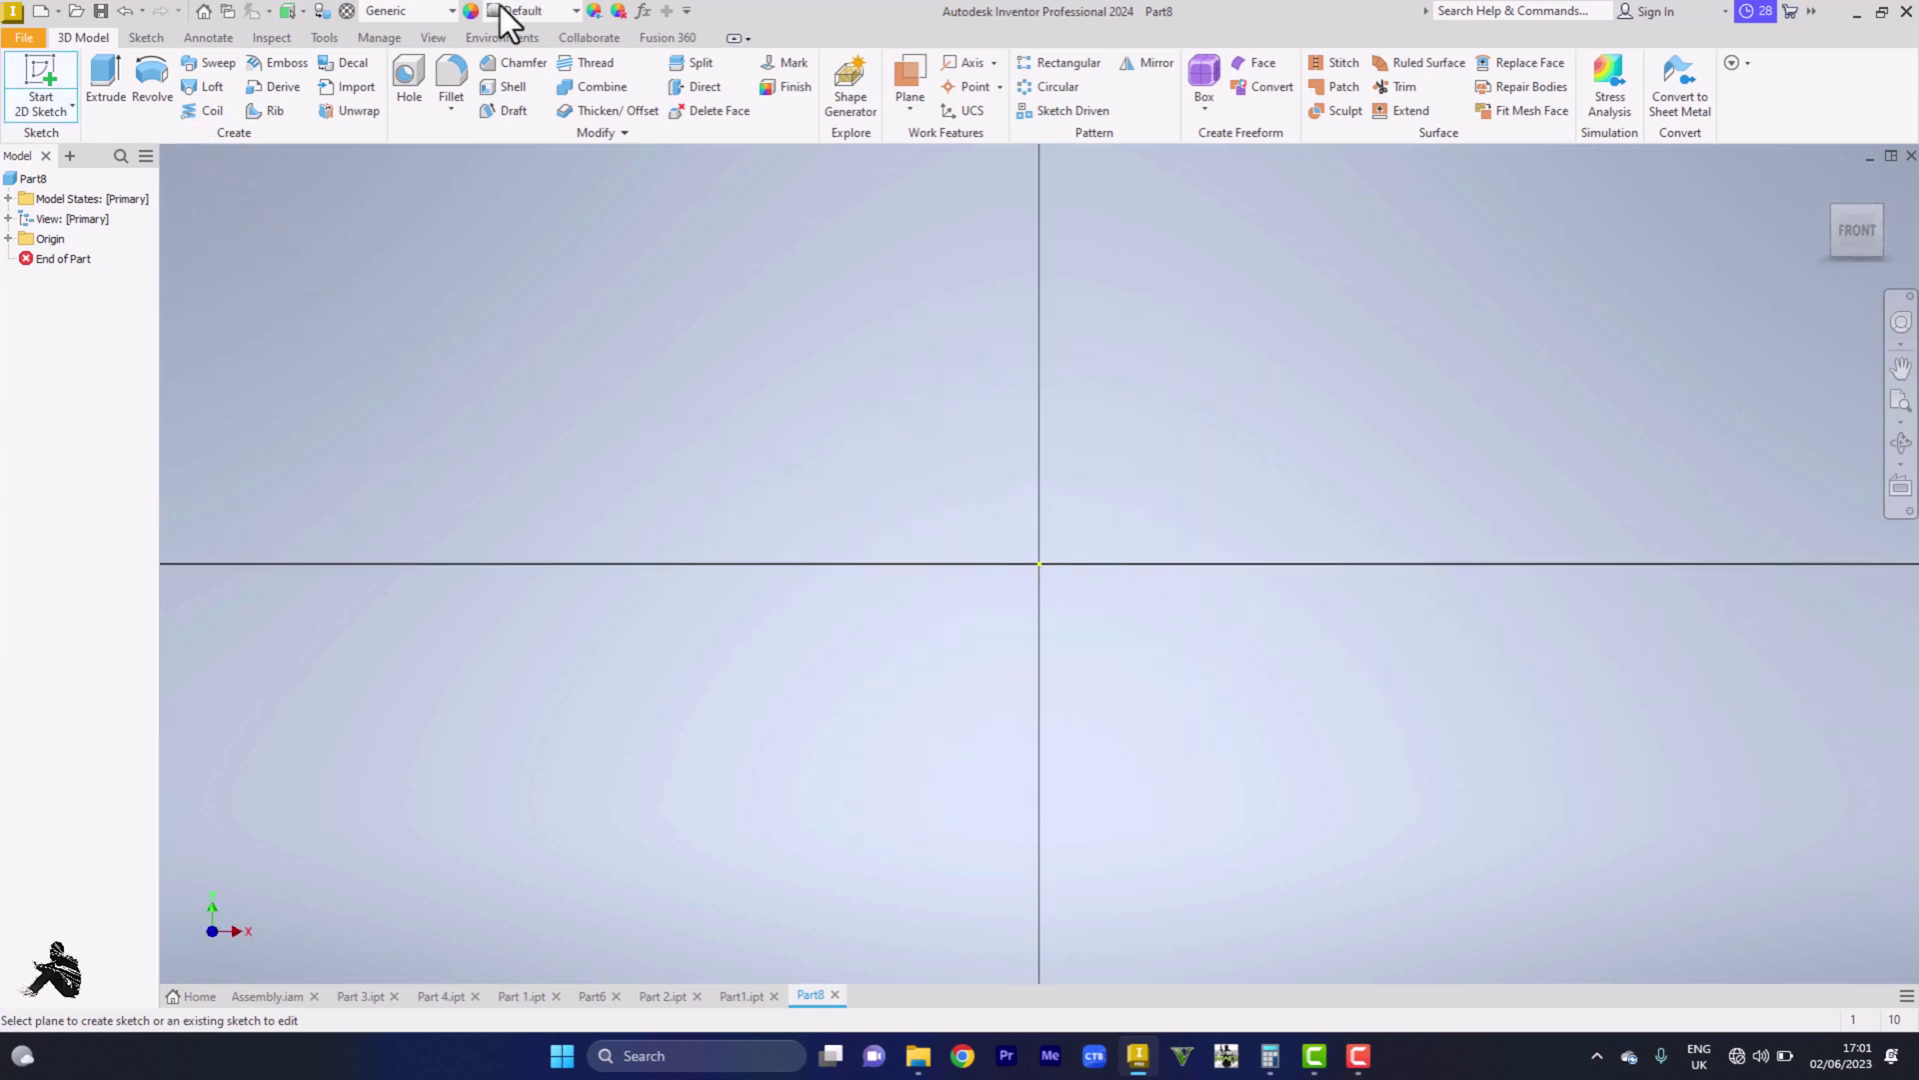
left_click(146, 70)
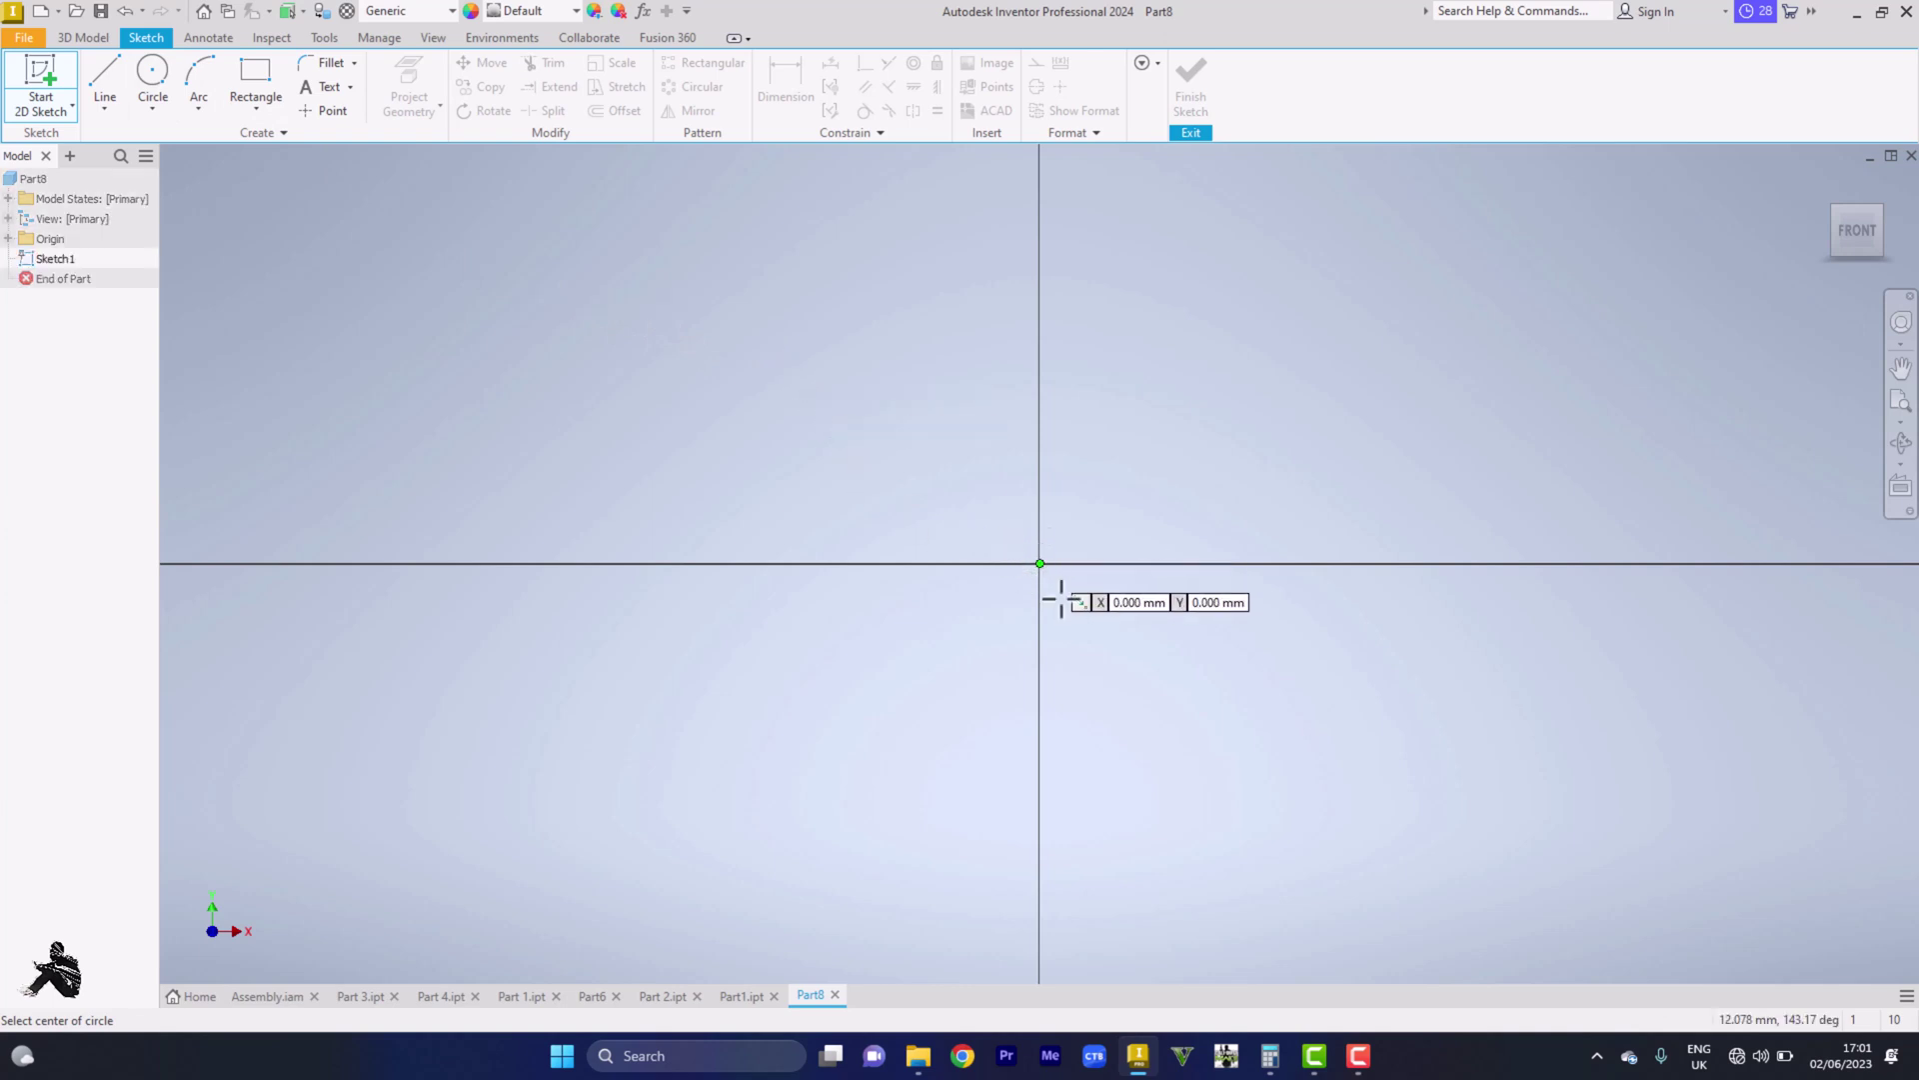
left_click(1038, 565)
type("38")
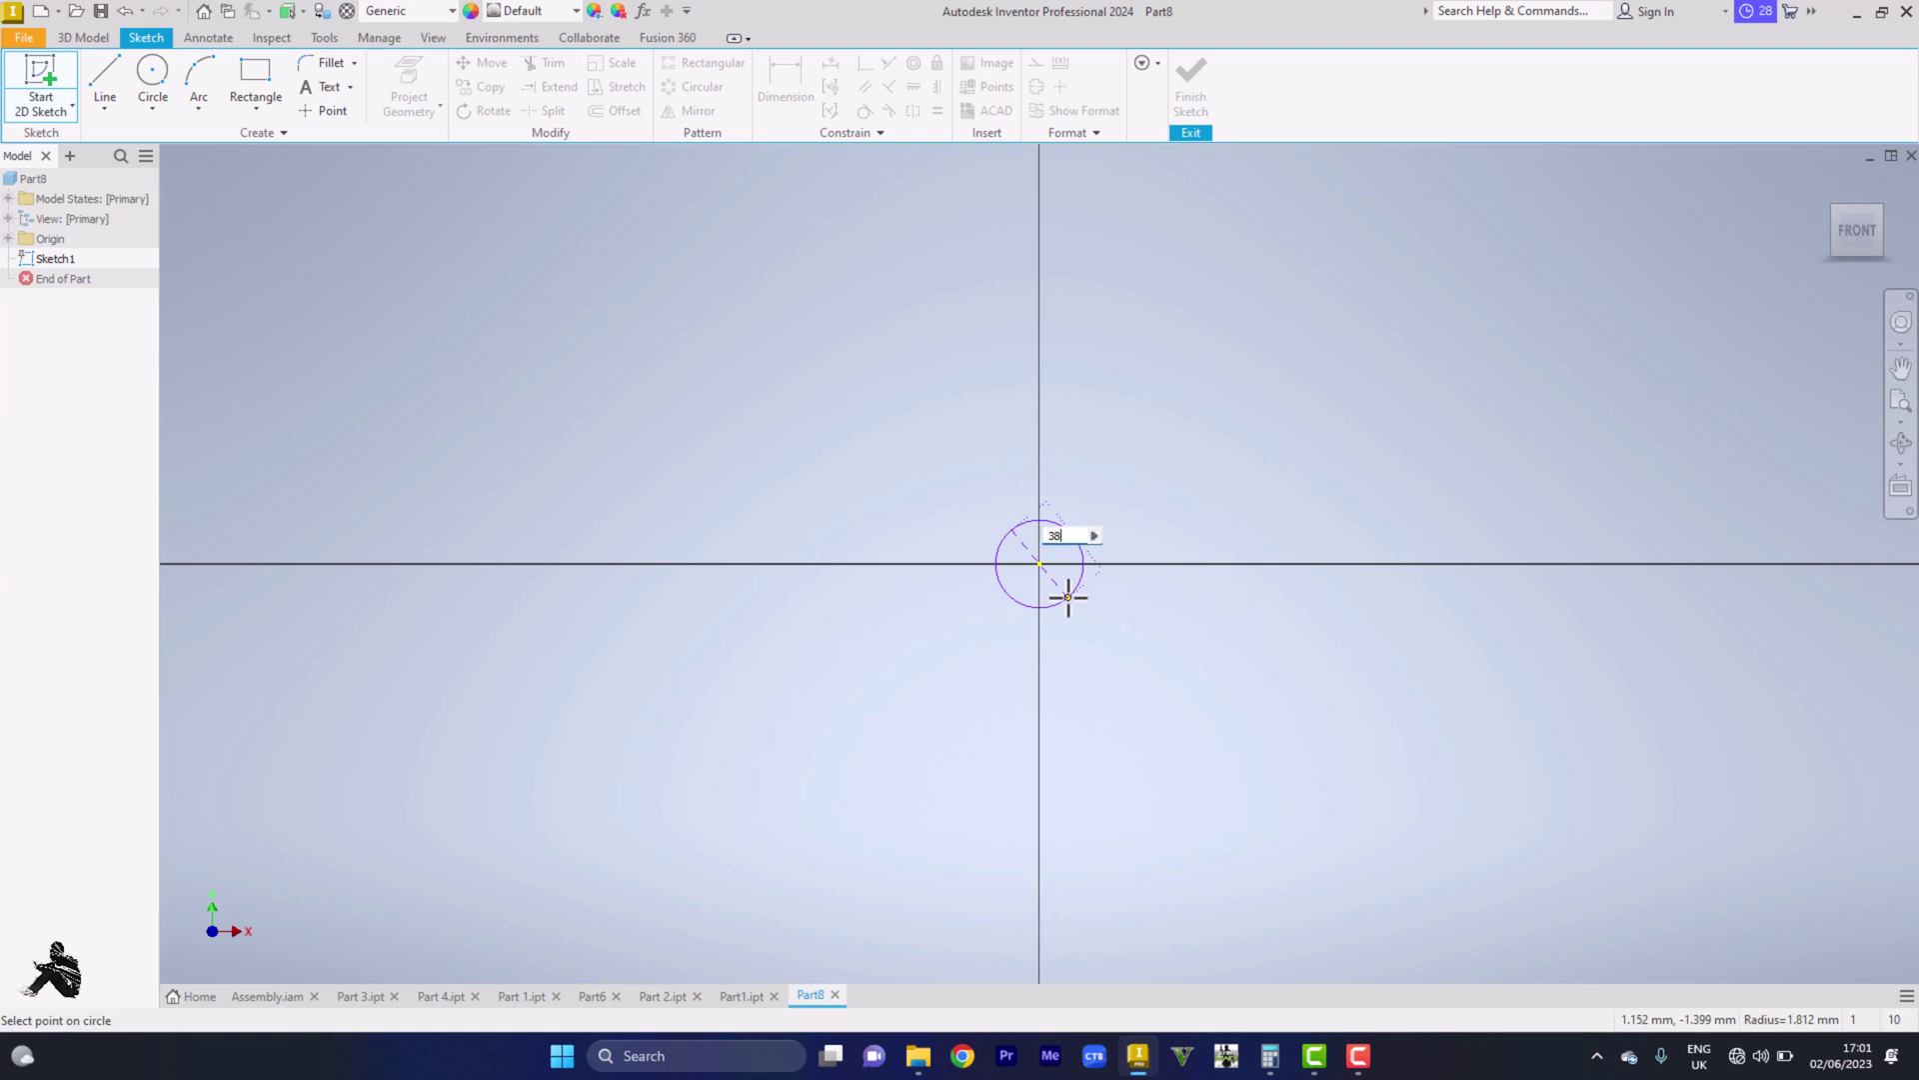
key("Return")
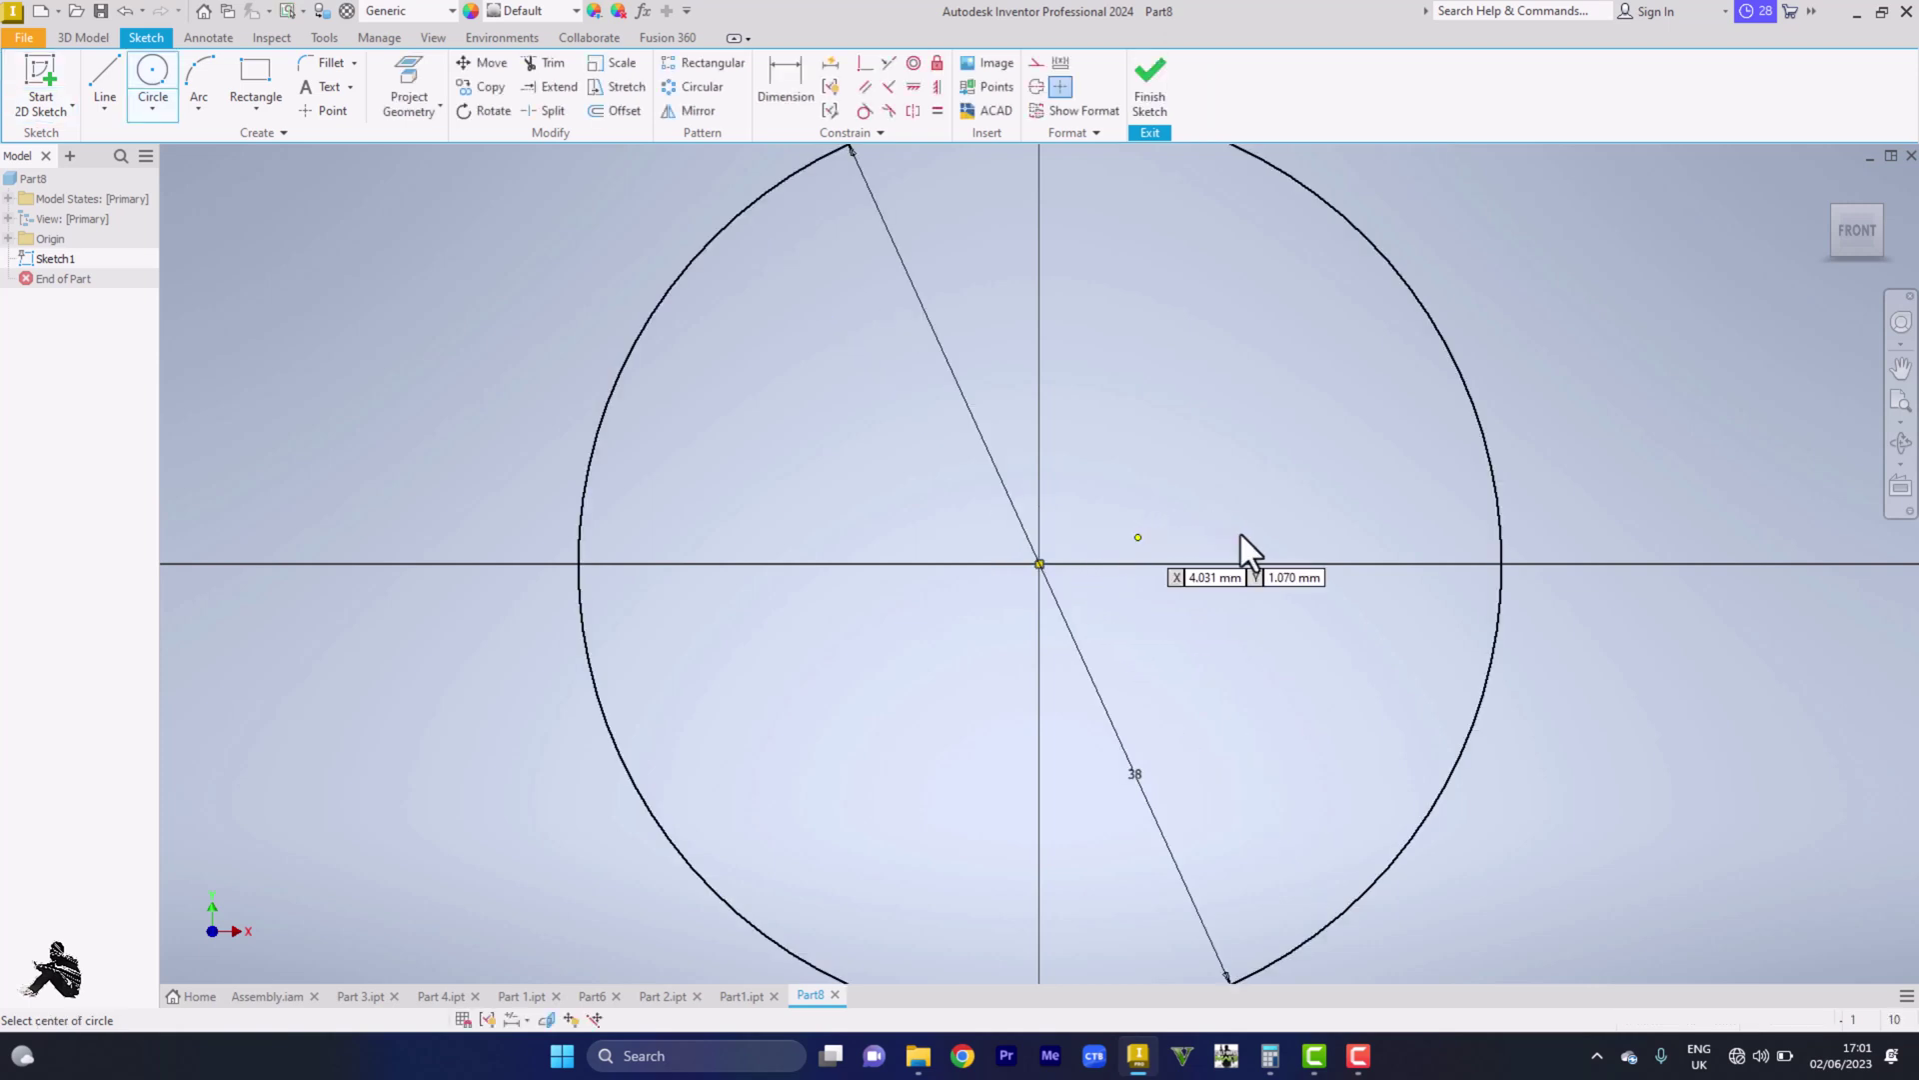
right_click(1240, 532)
left_click(1138, 500)
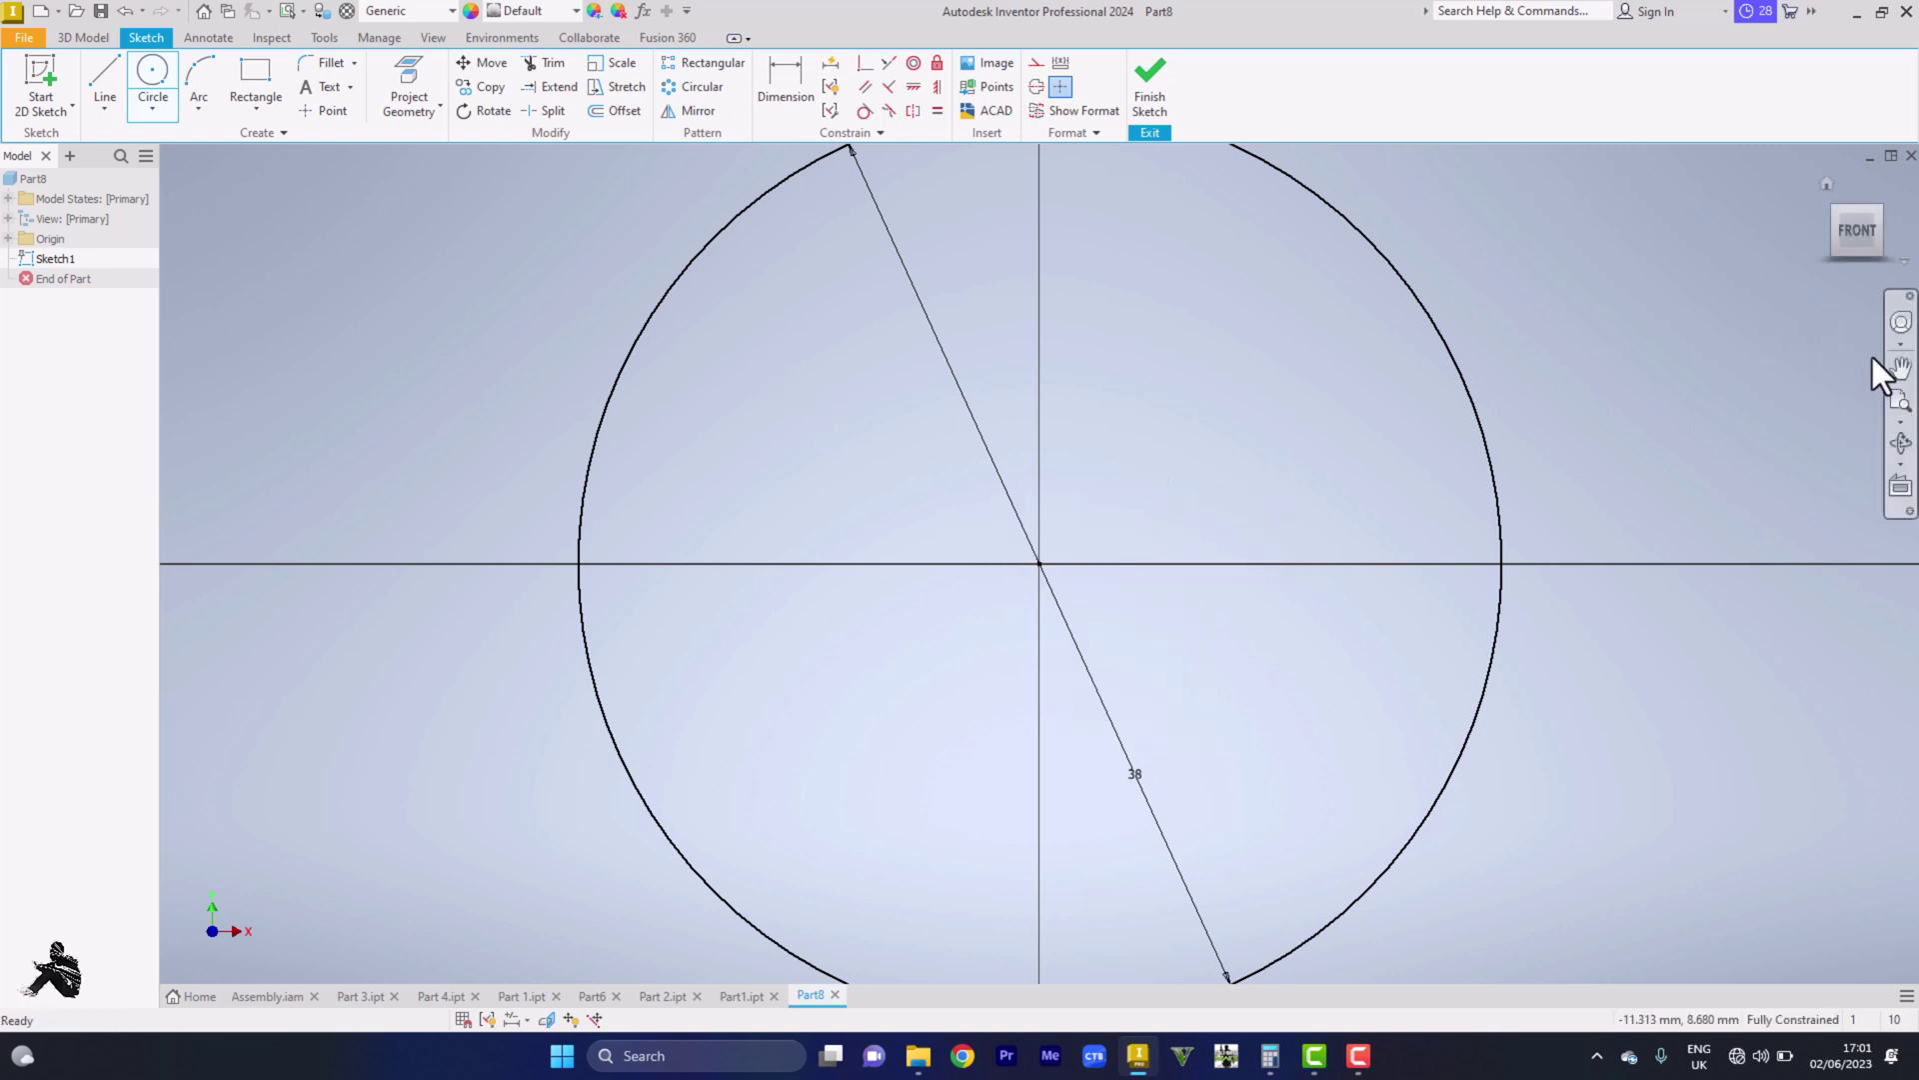
left_click(1901, 402)
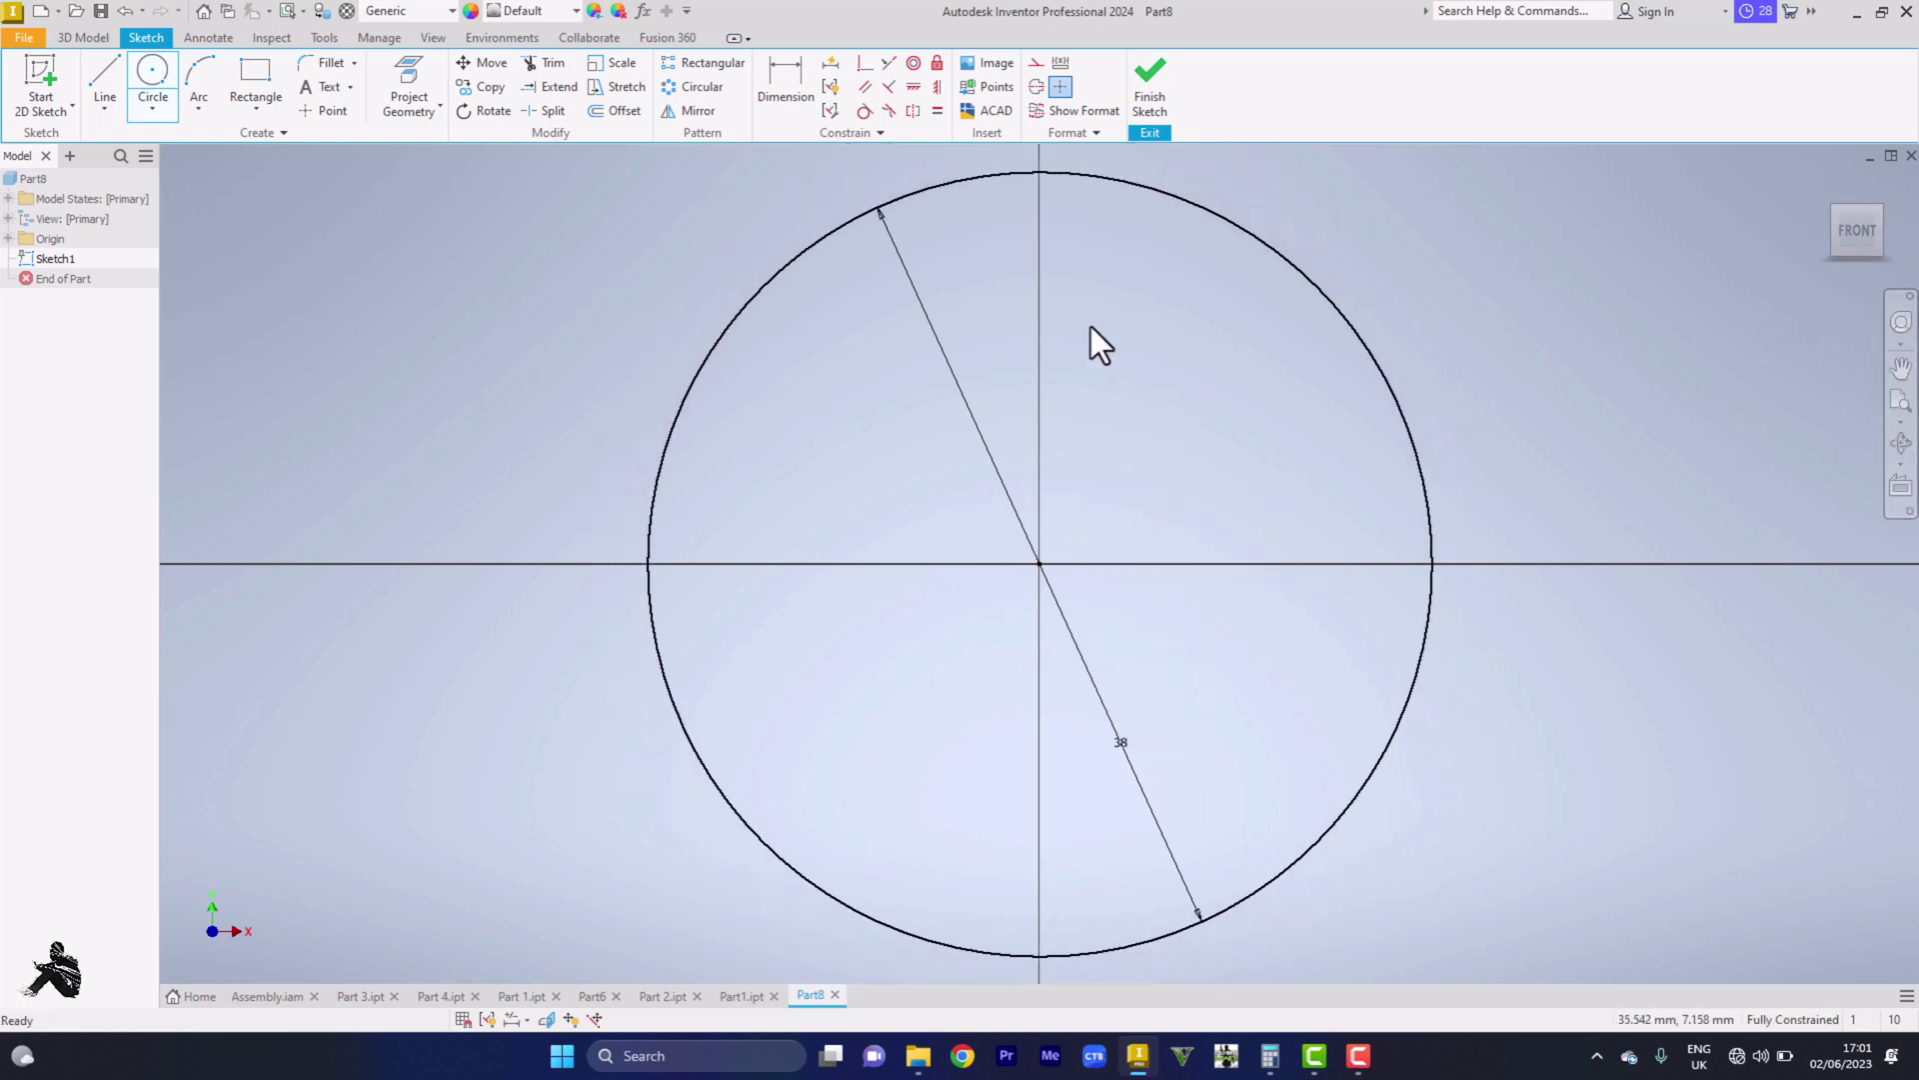
Step: Draw lines from the circle's left point down 54, across 38, and up to its right point
left_click(106, 80)
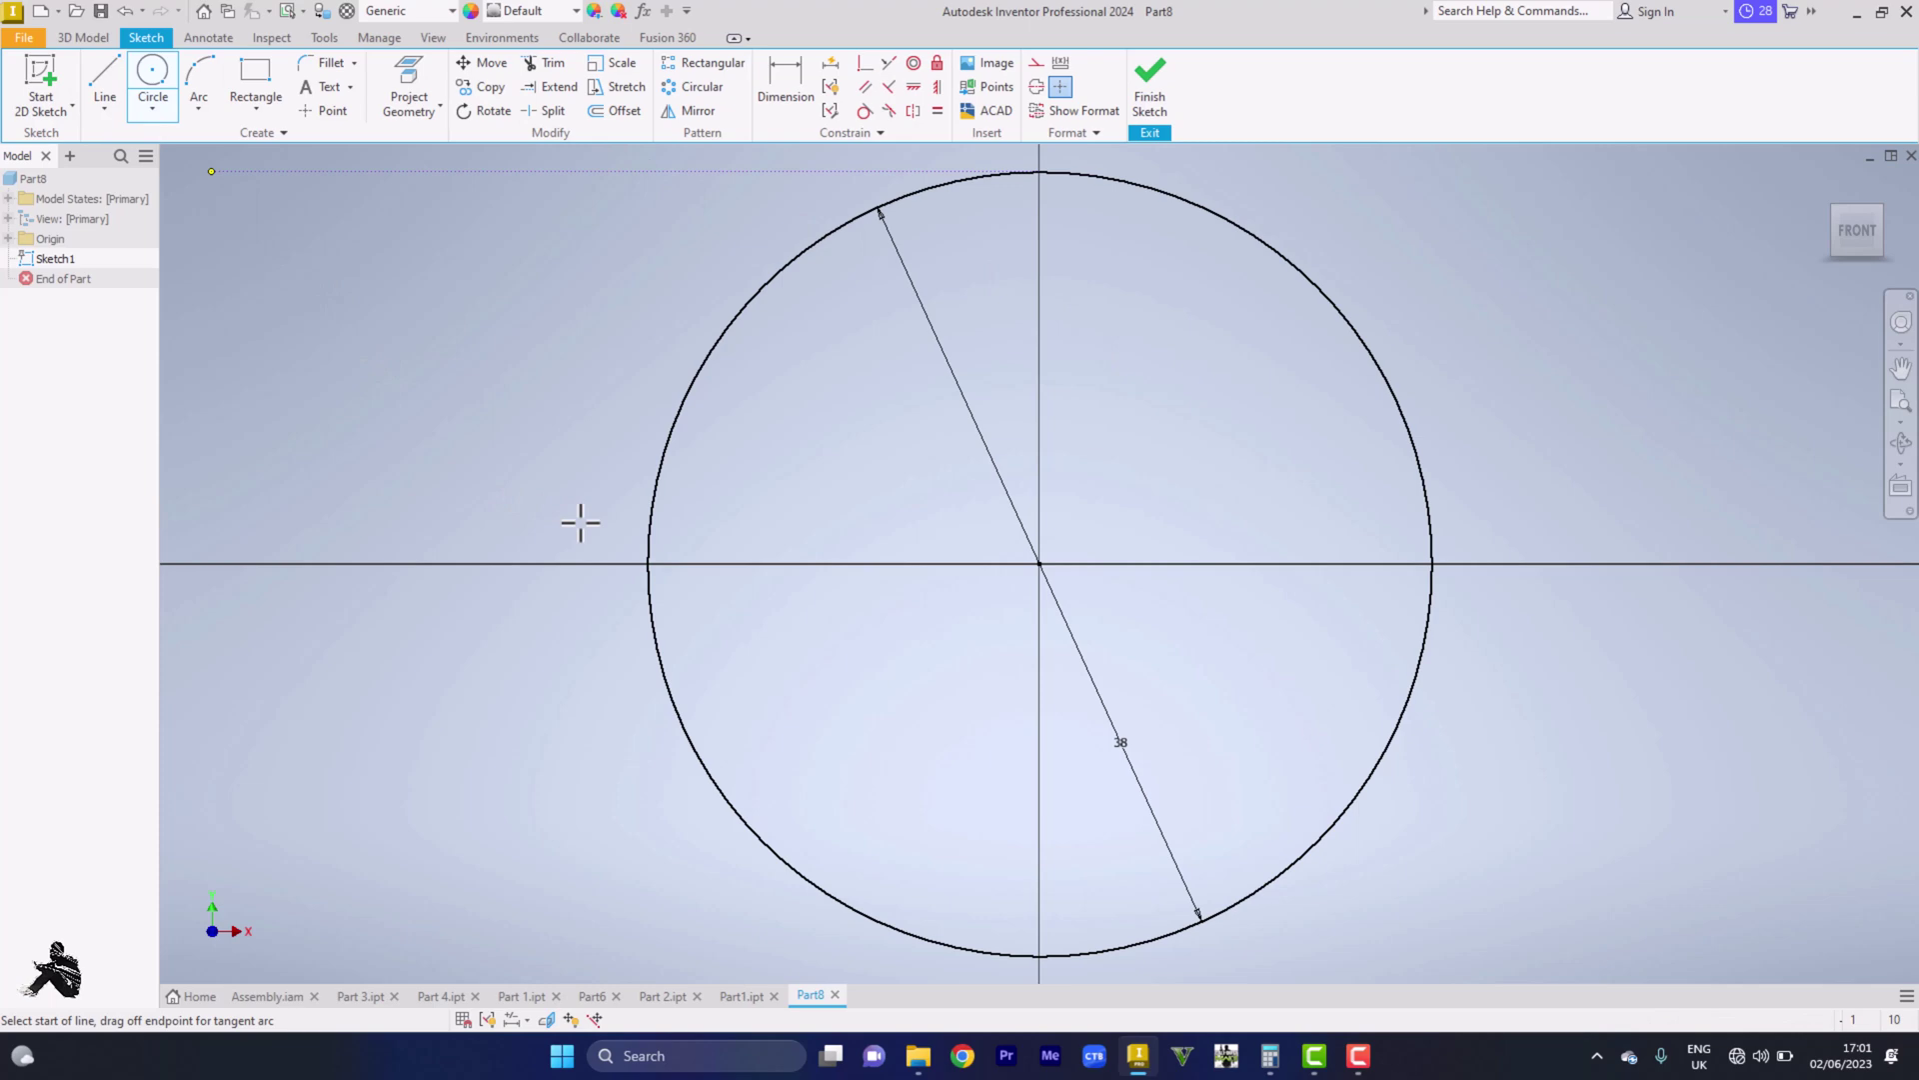
left_click(648, 564)
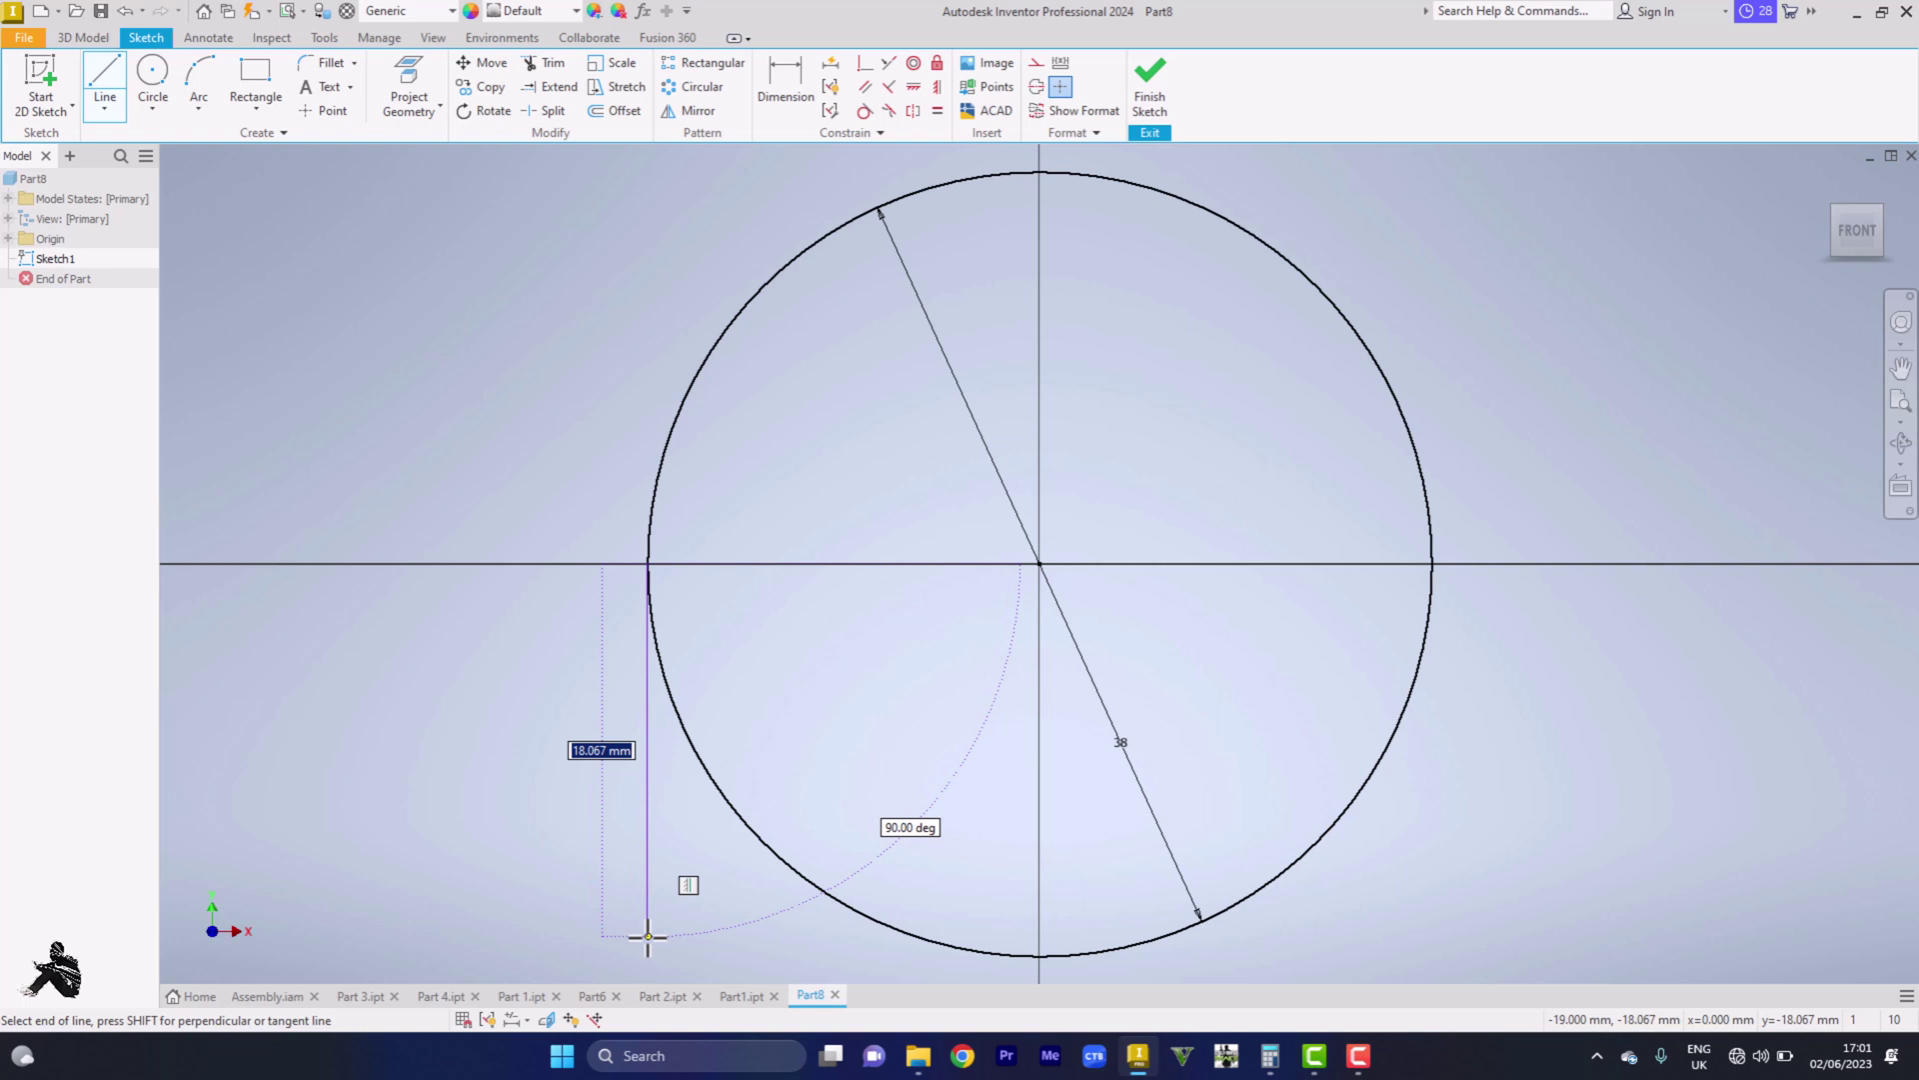
type("54")
key("Return")
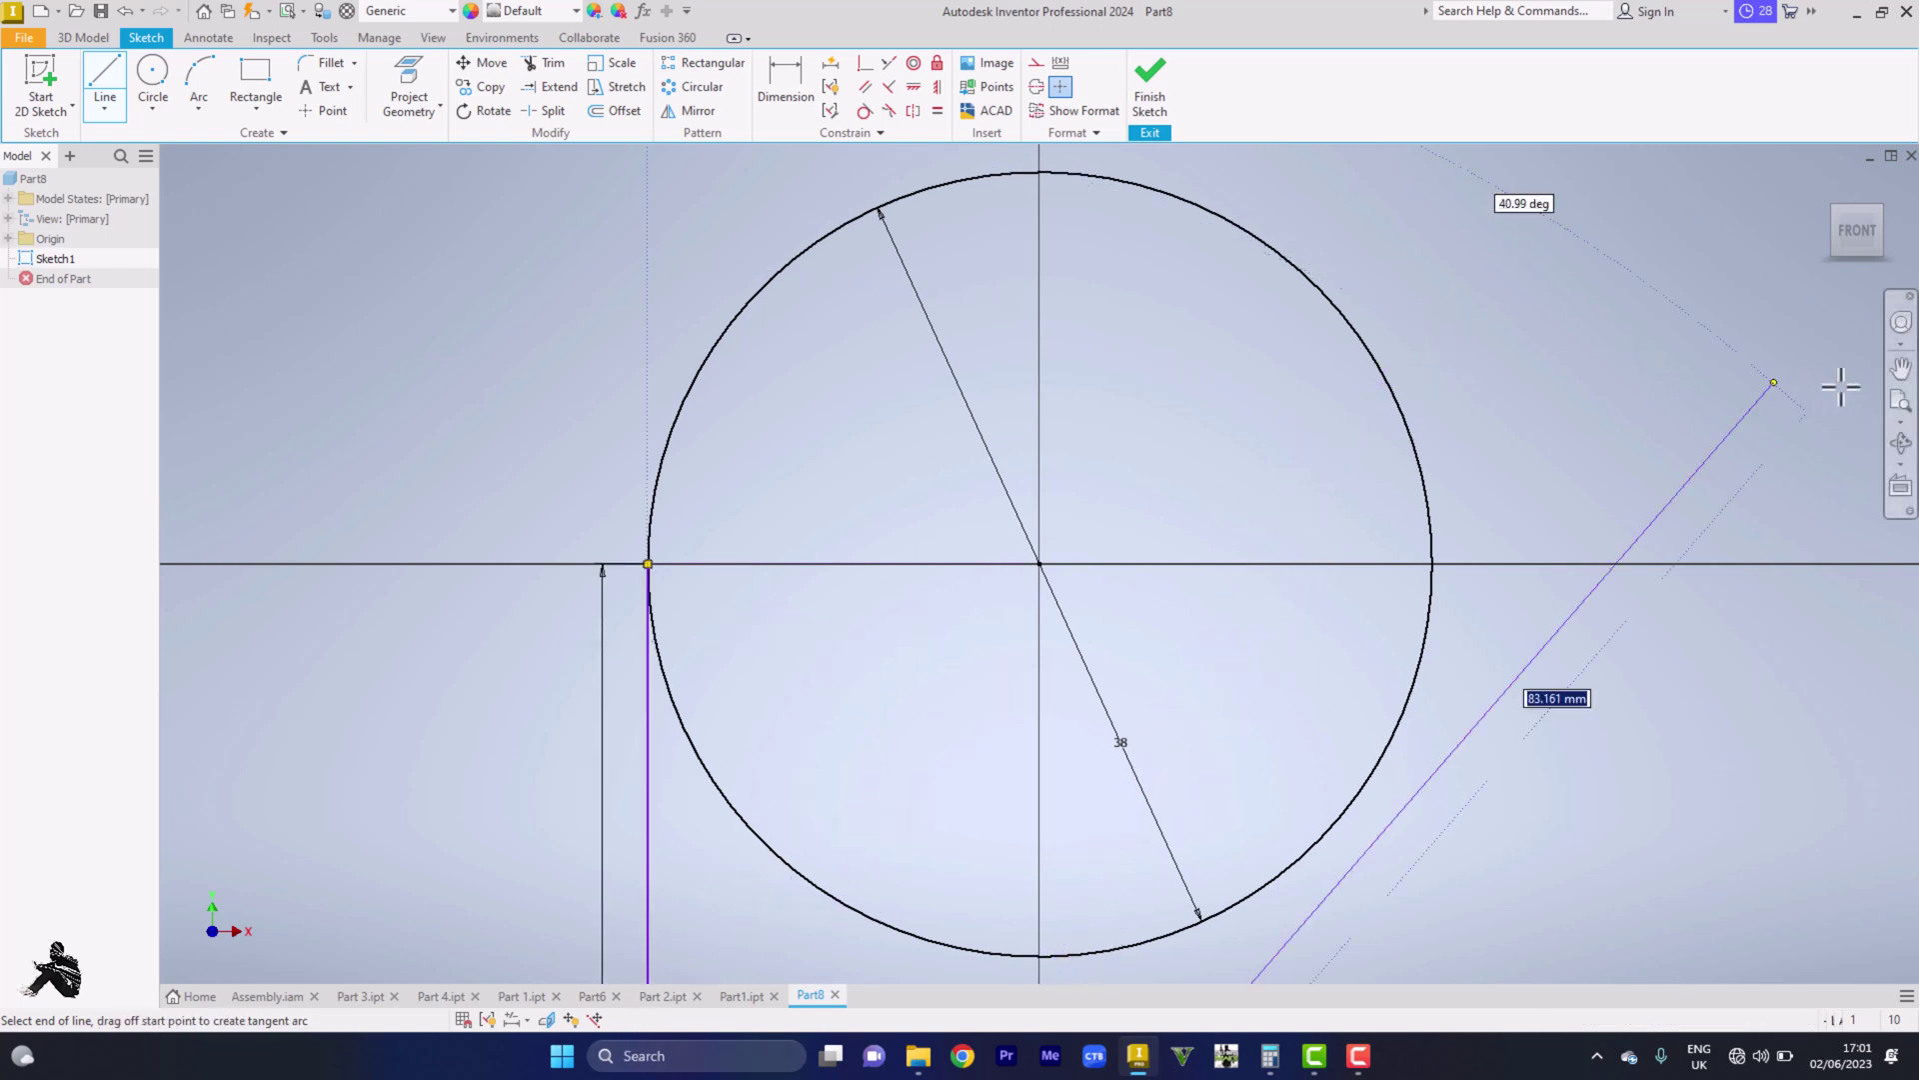
scroll(1769, 544, "down", 3)
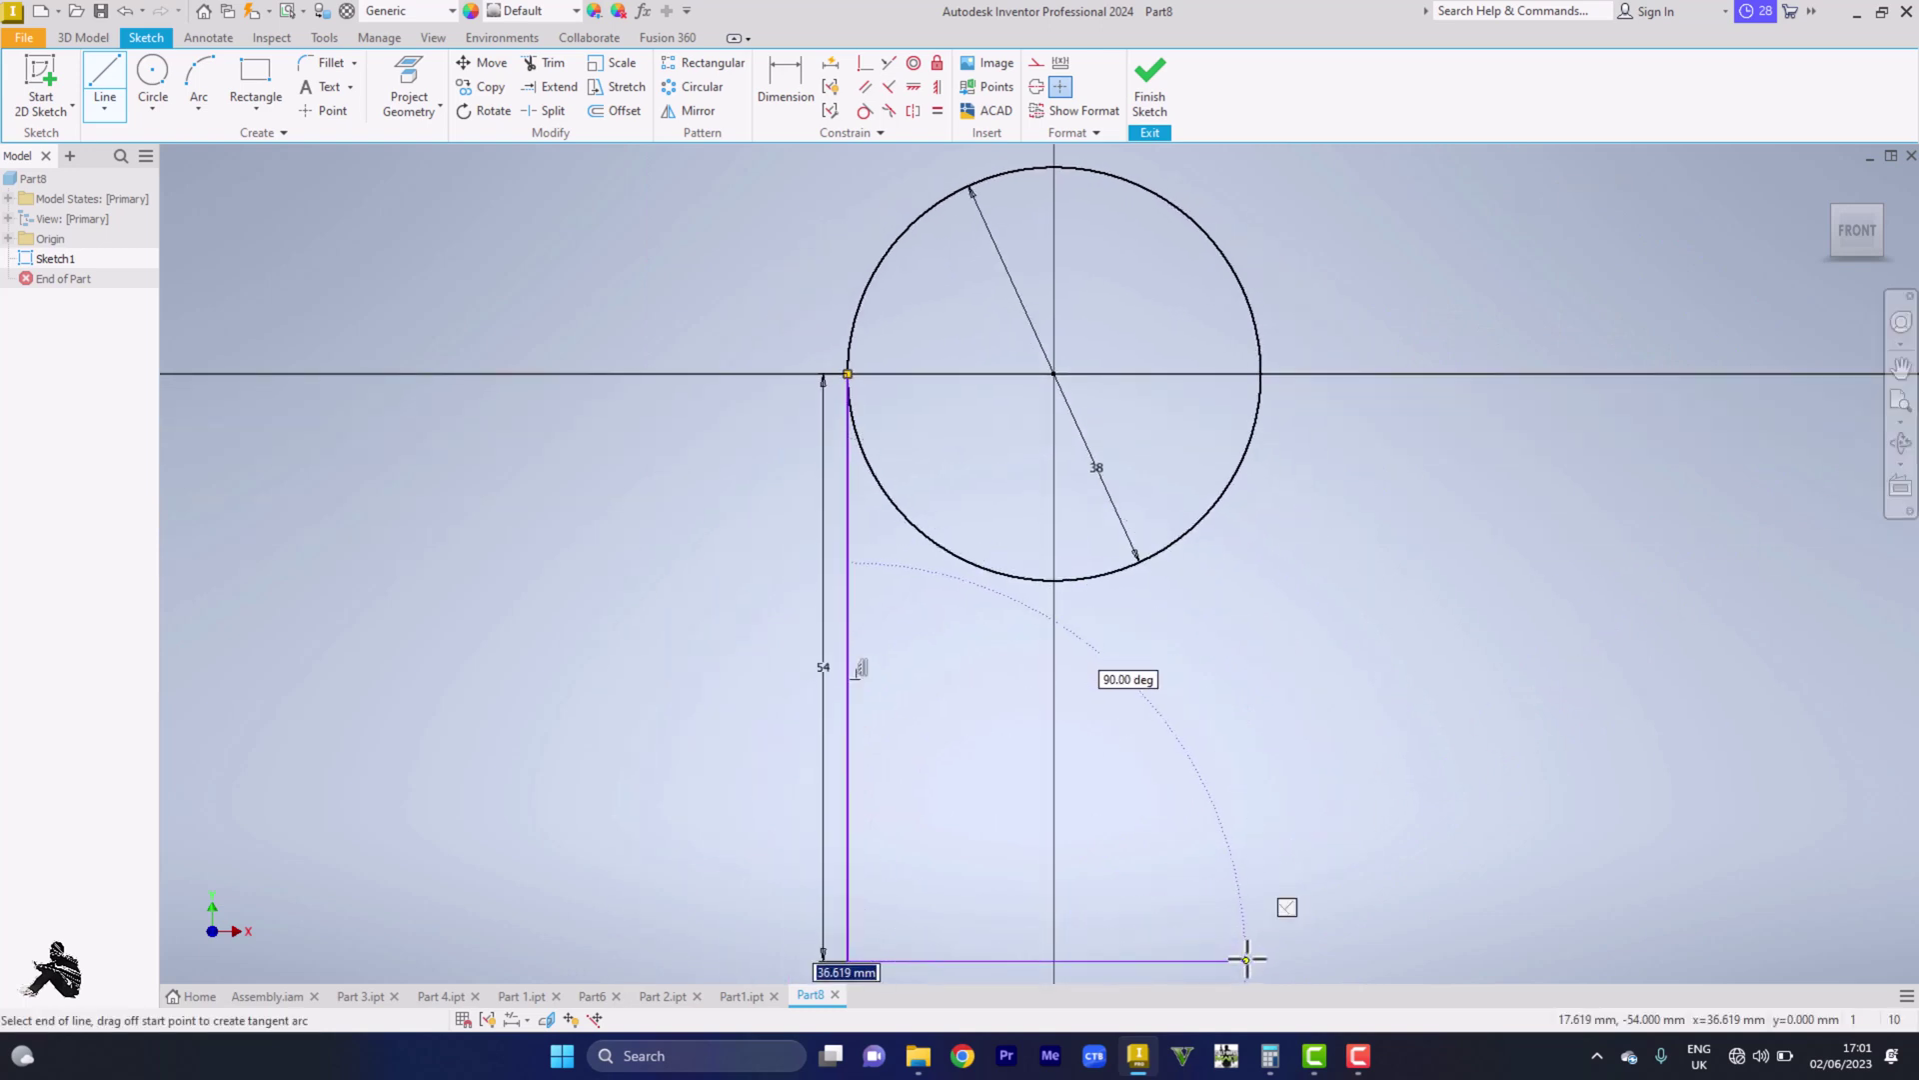
type("38")
key("Return")
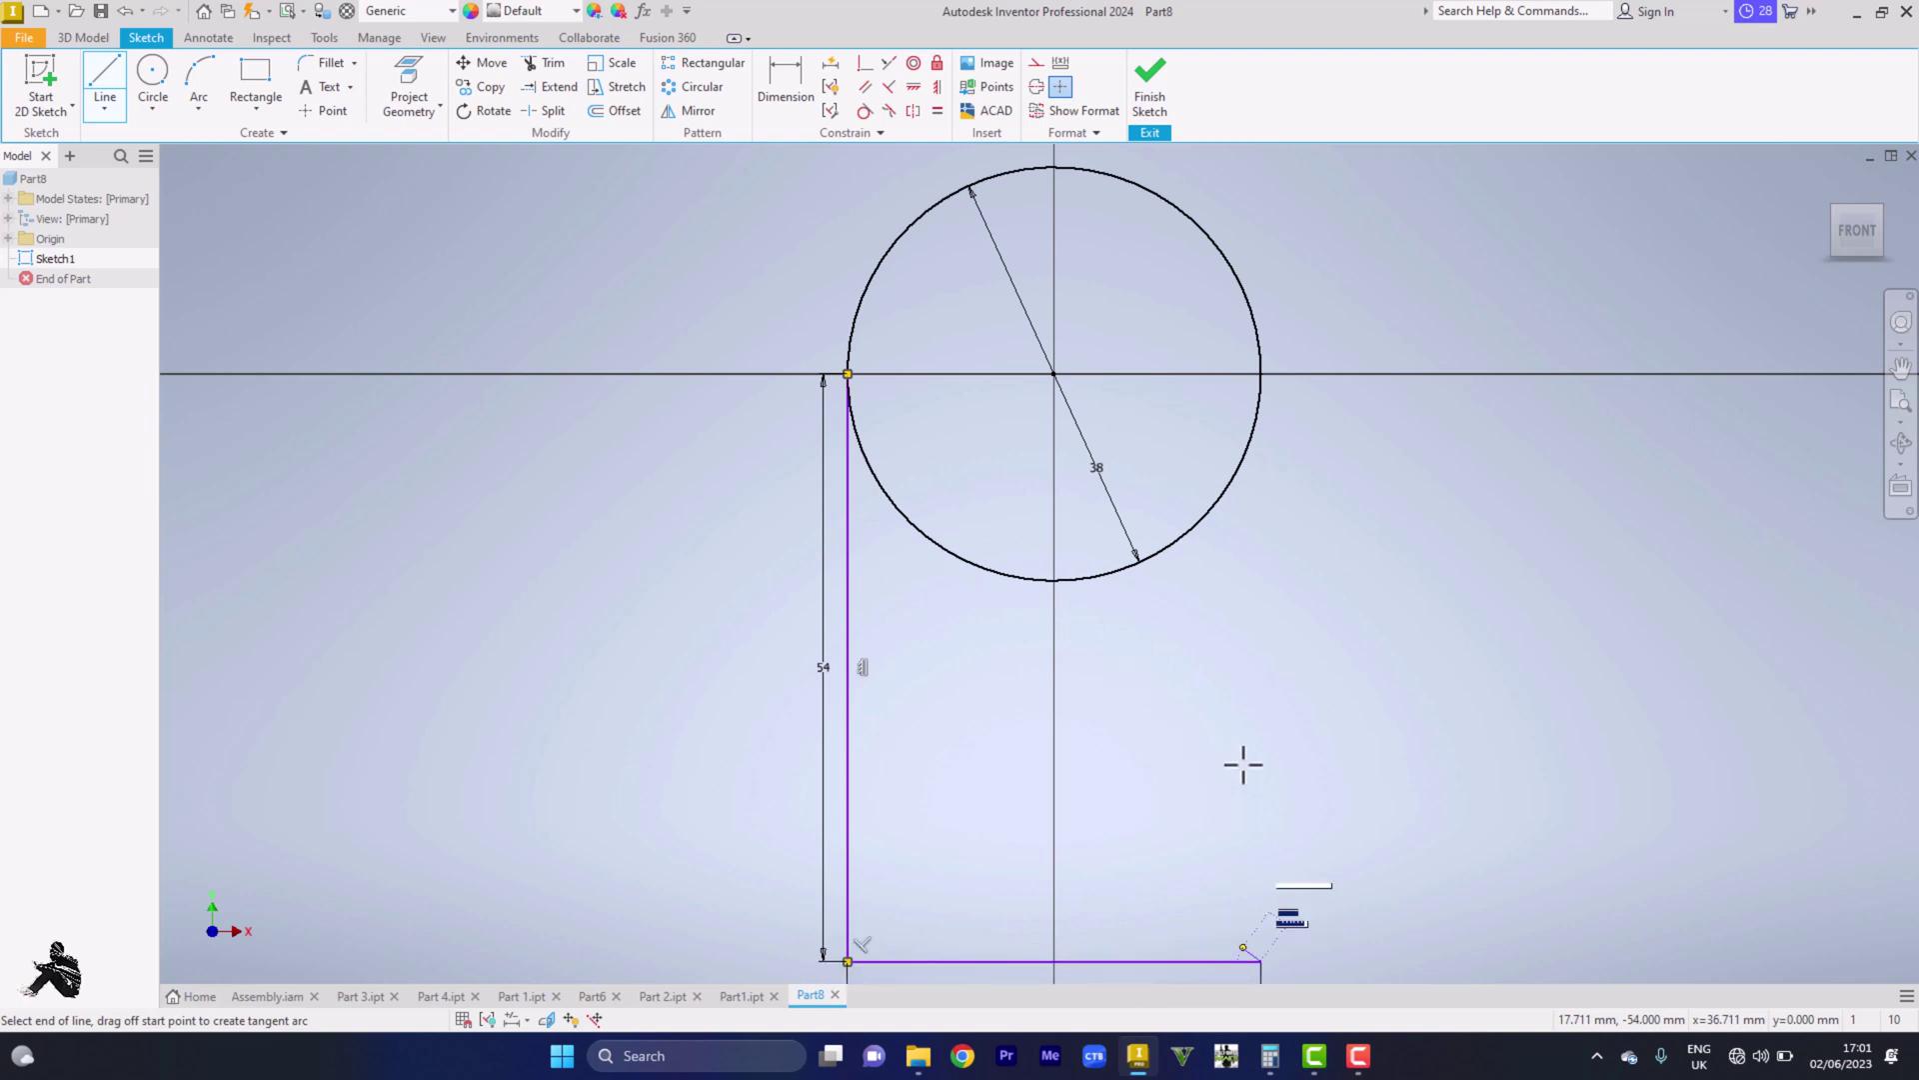
left_click(1262, 374)
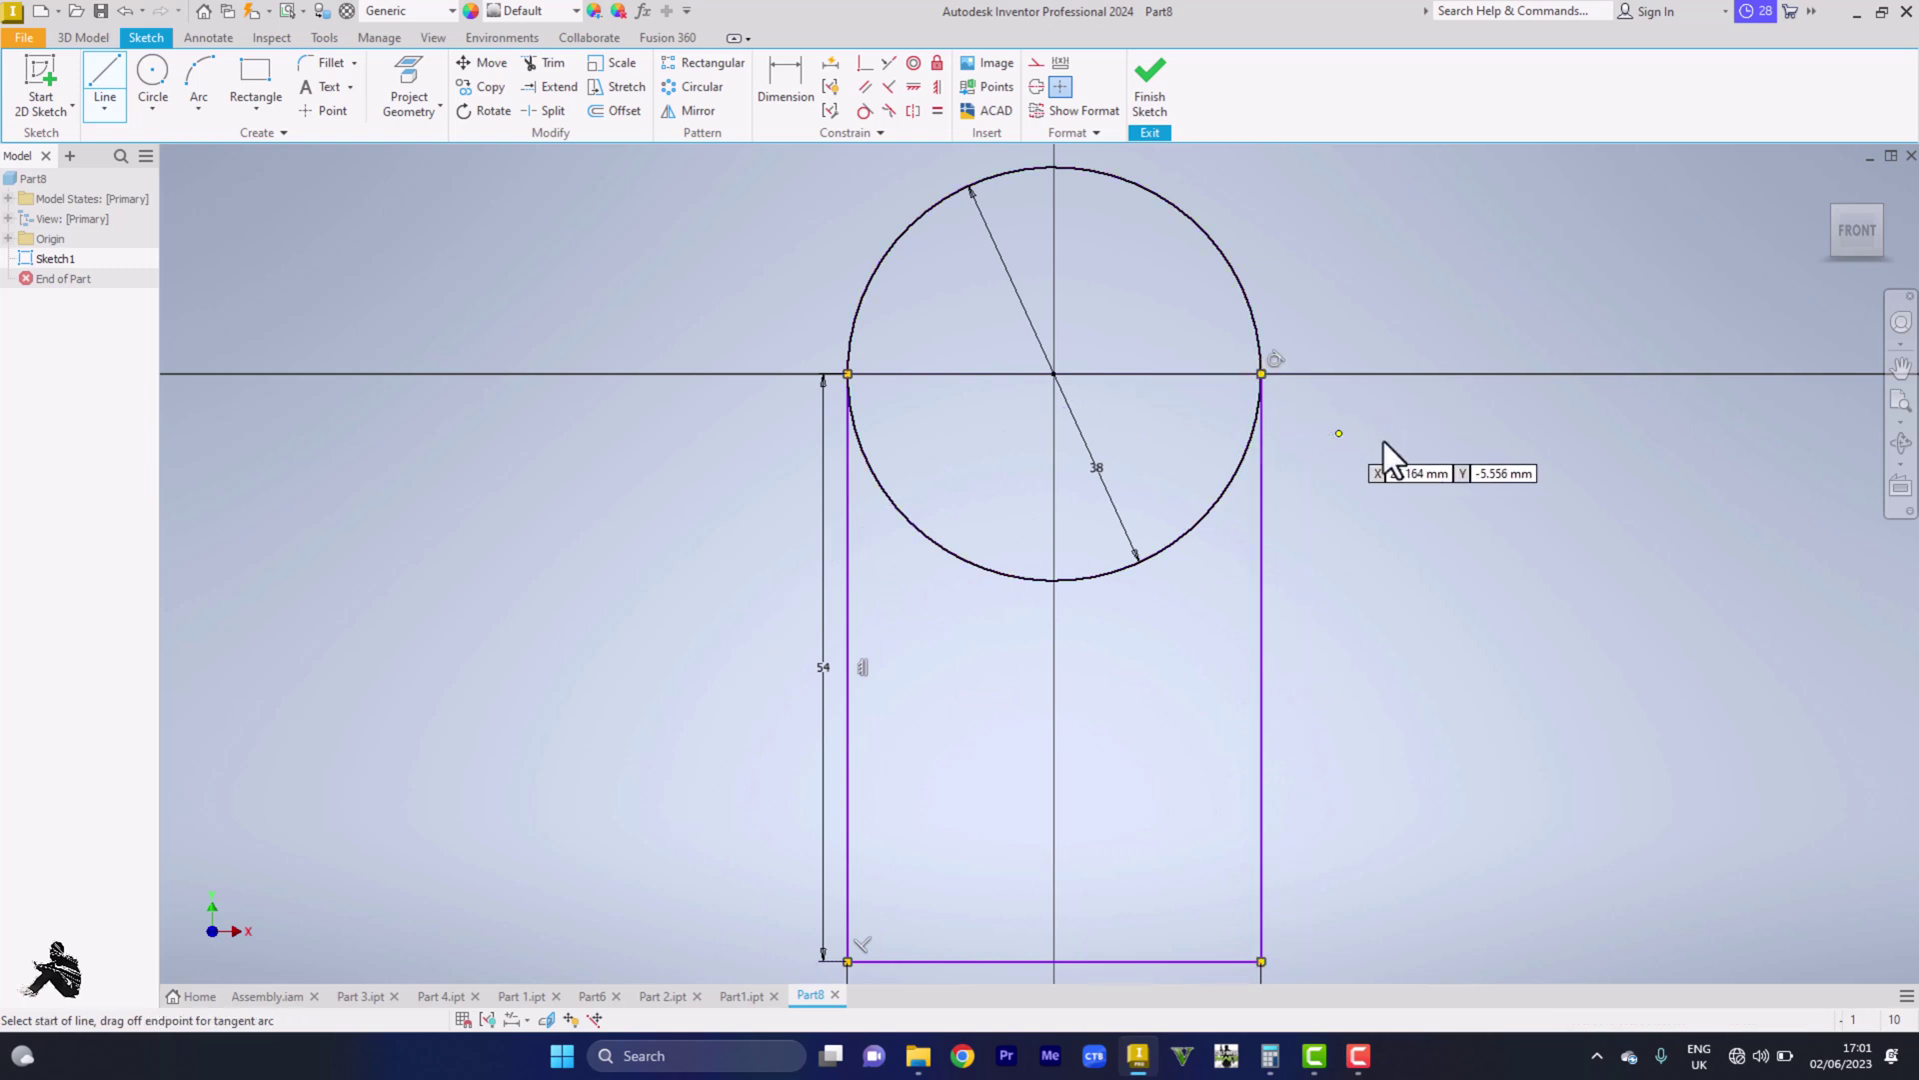
right_click(1444, 436)
Step: Trim away the lower-left part of the circle, leaving an arch over the outline
key("Escape")
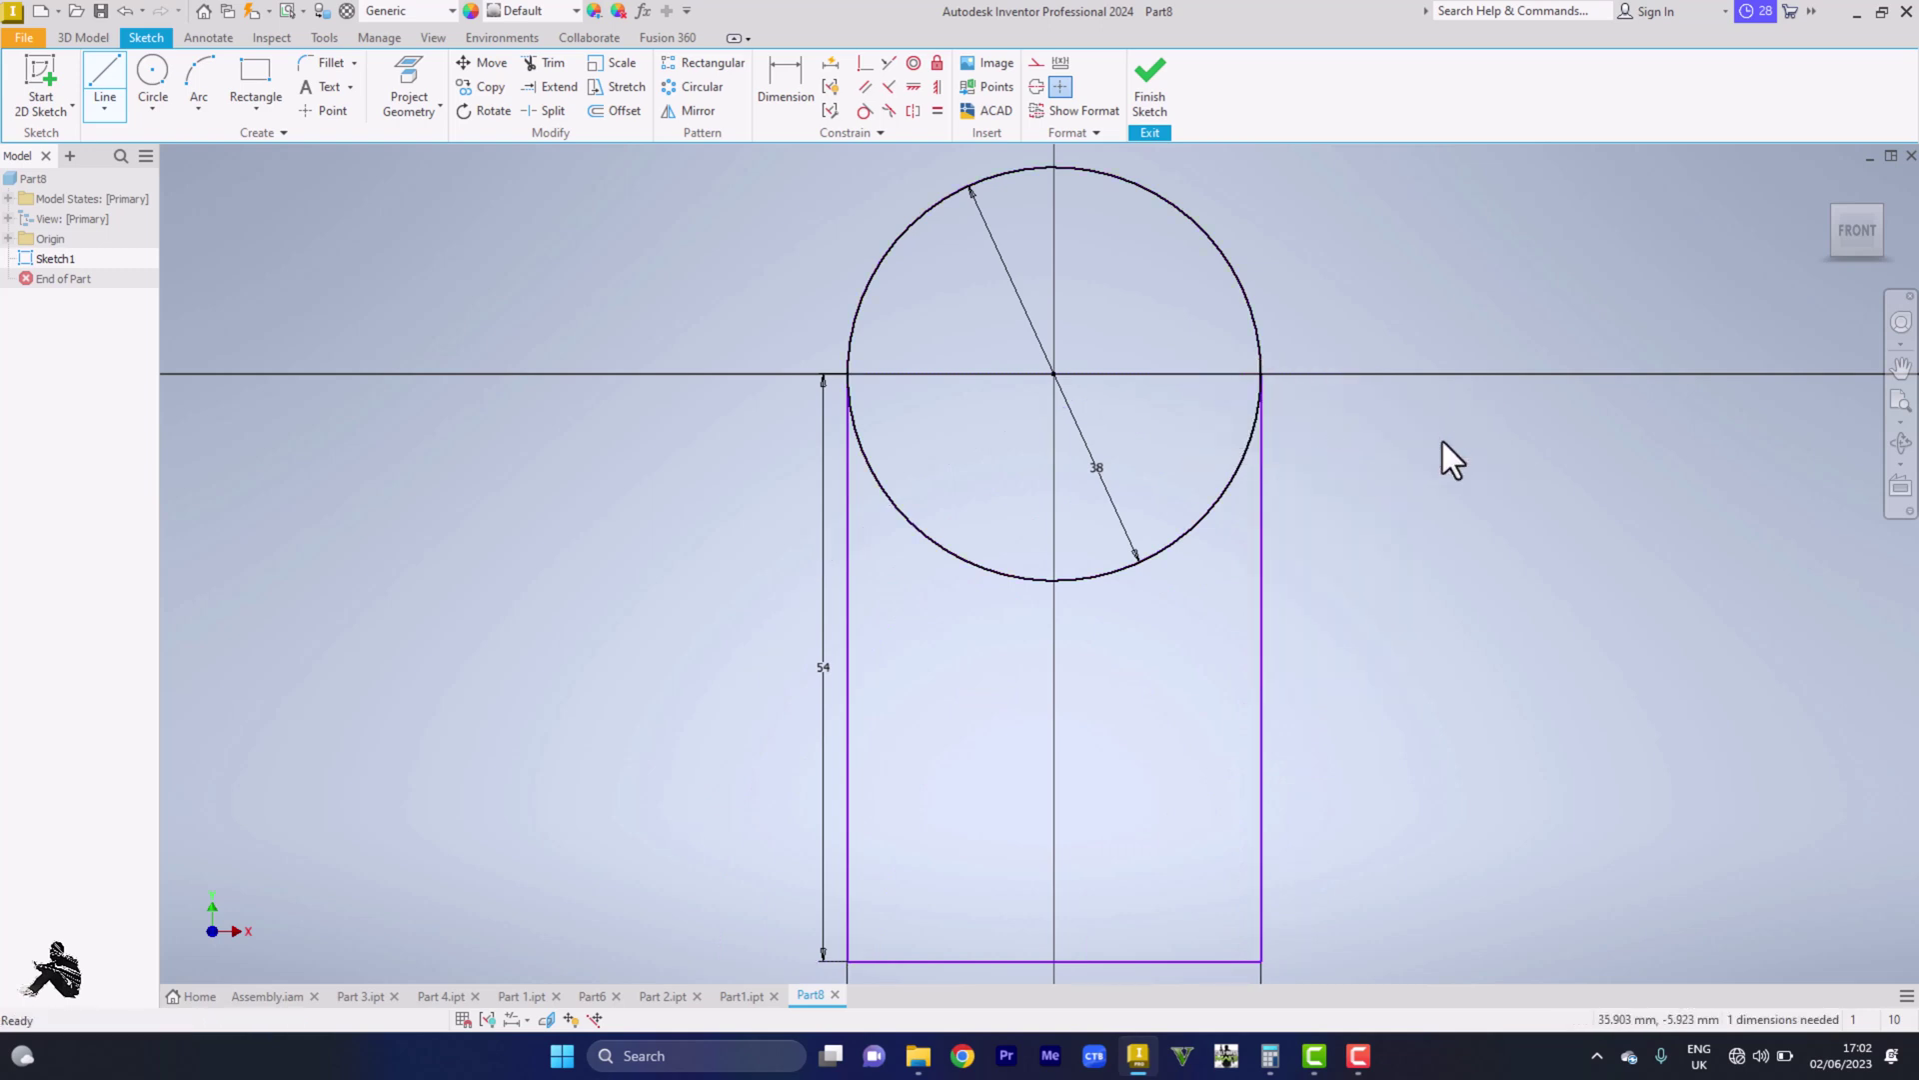
left_click(558, 63)
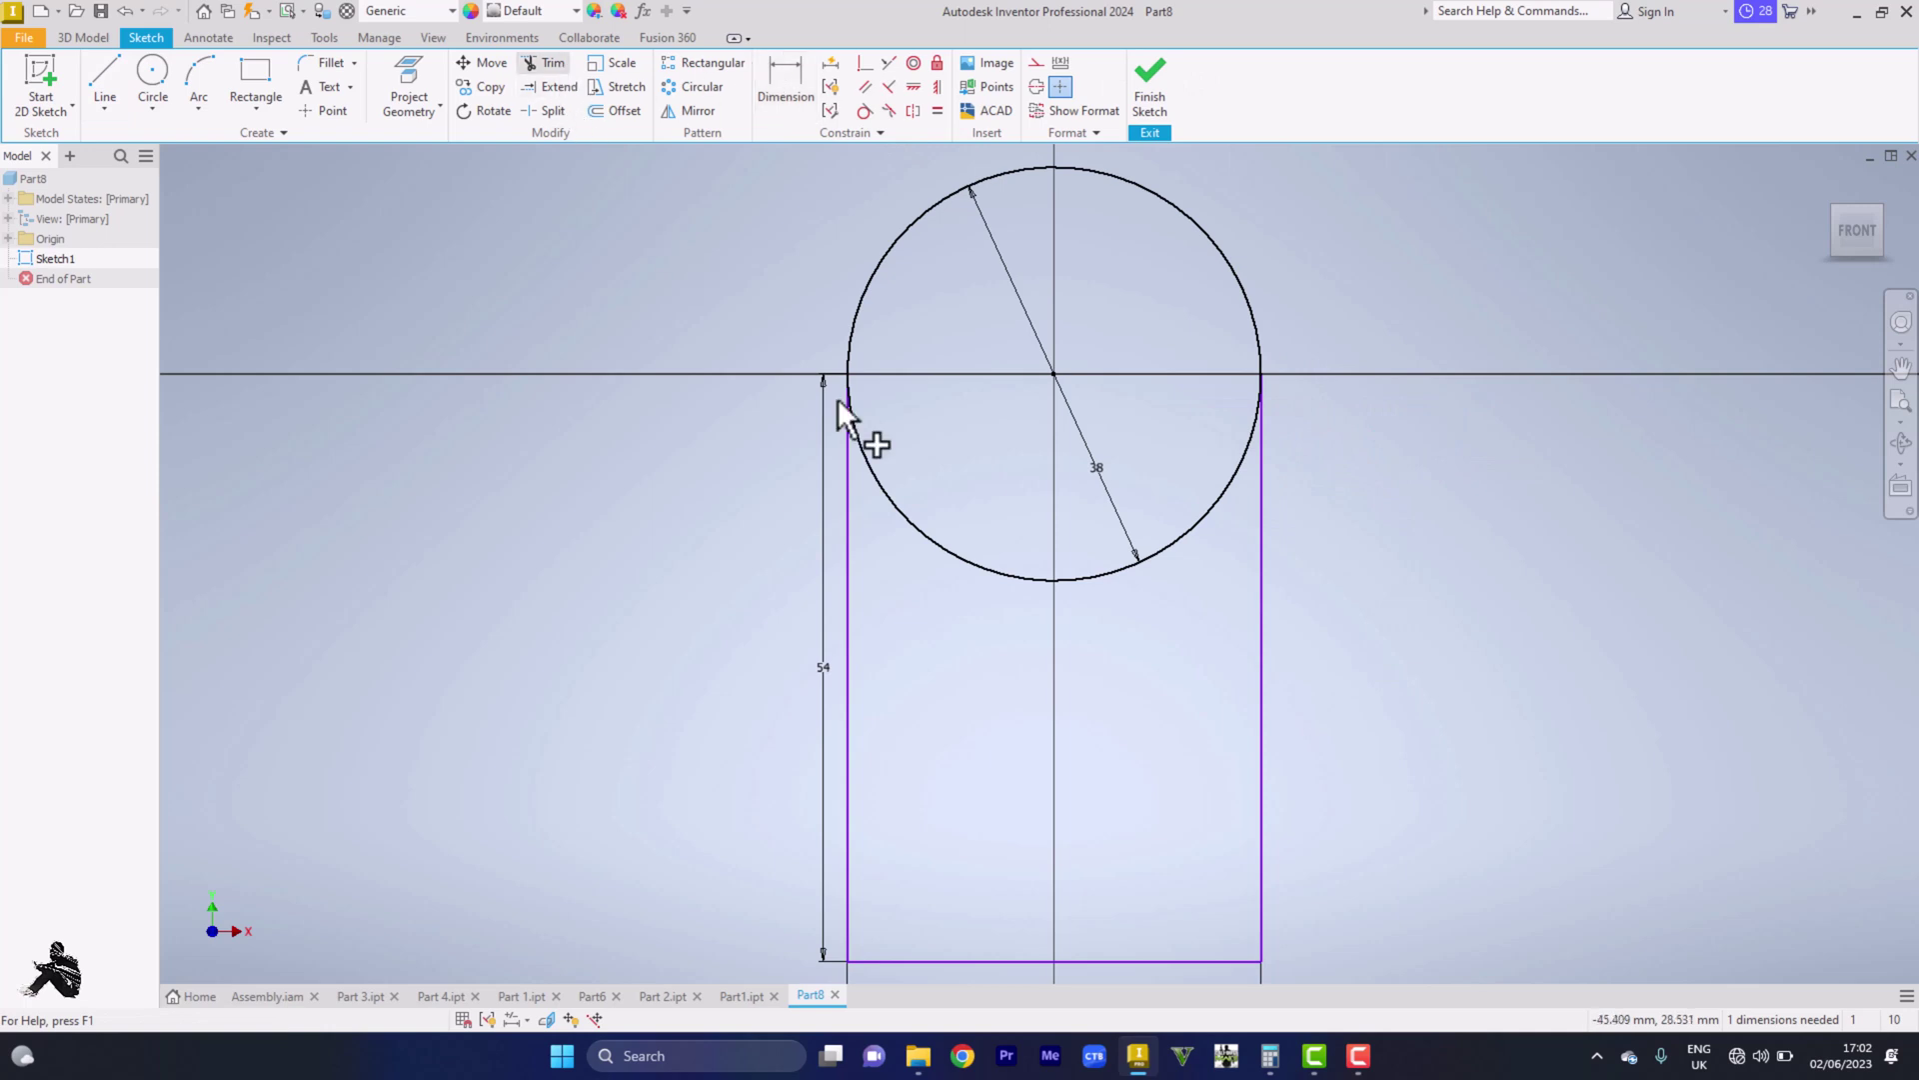
left_click(981, 565)
right_click(1419, 528)
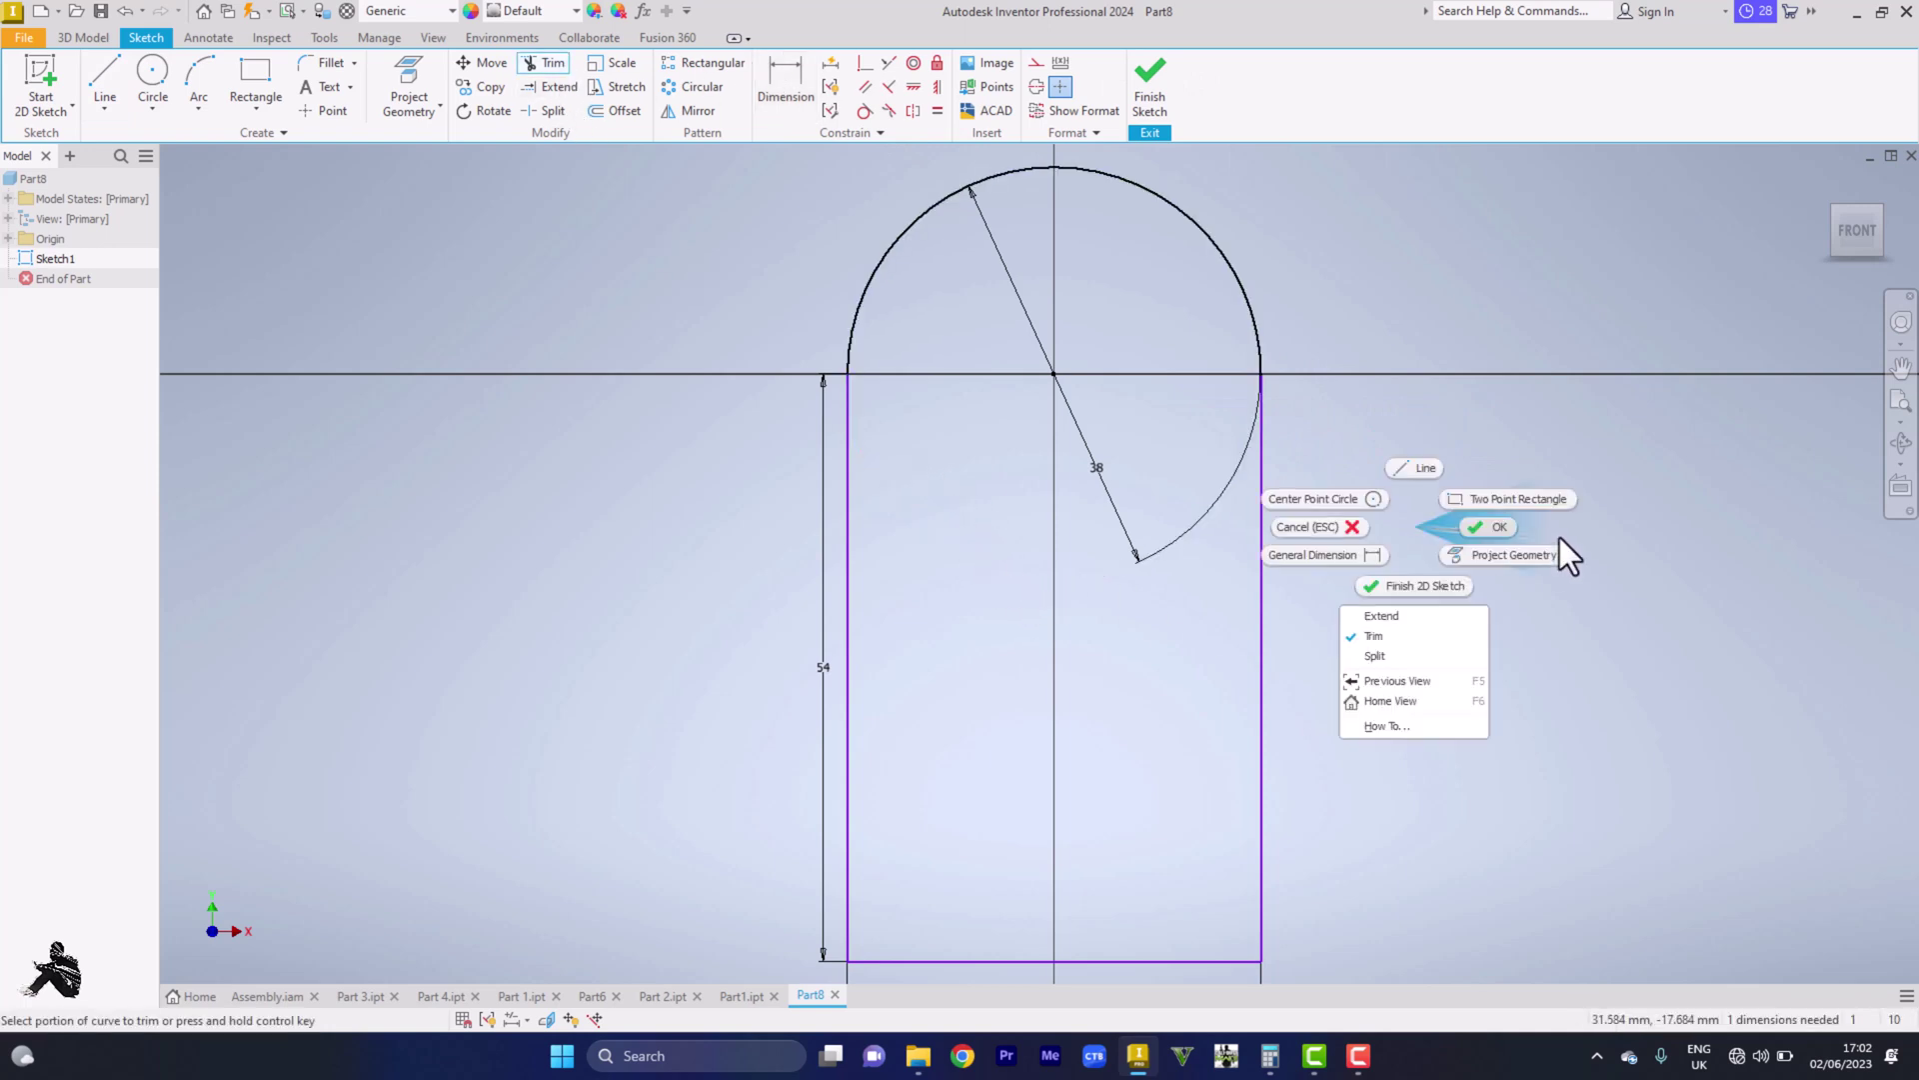
left_click(1526, 525)
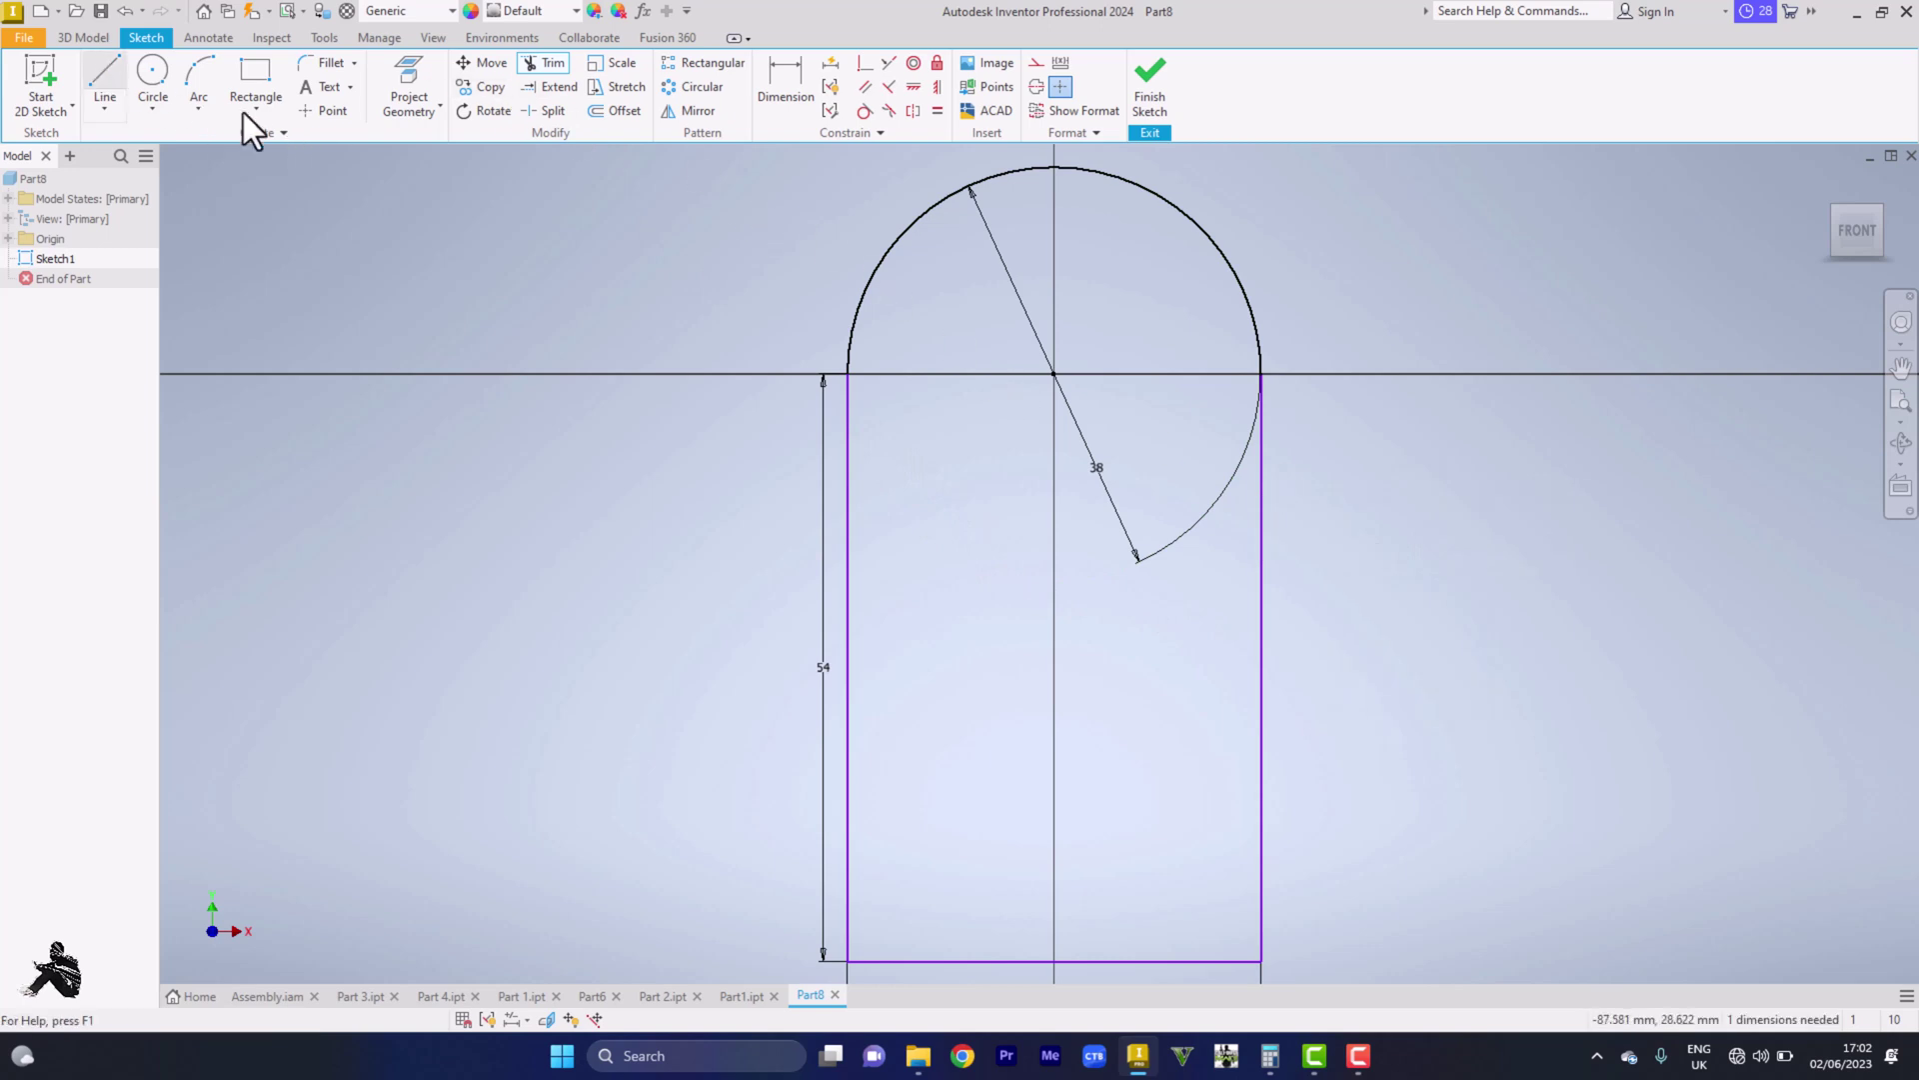
left_click(155, 82)
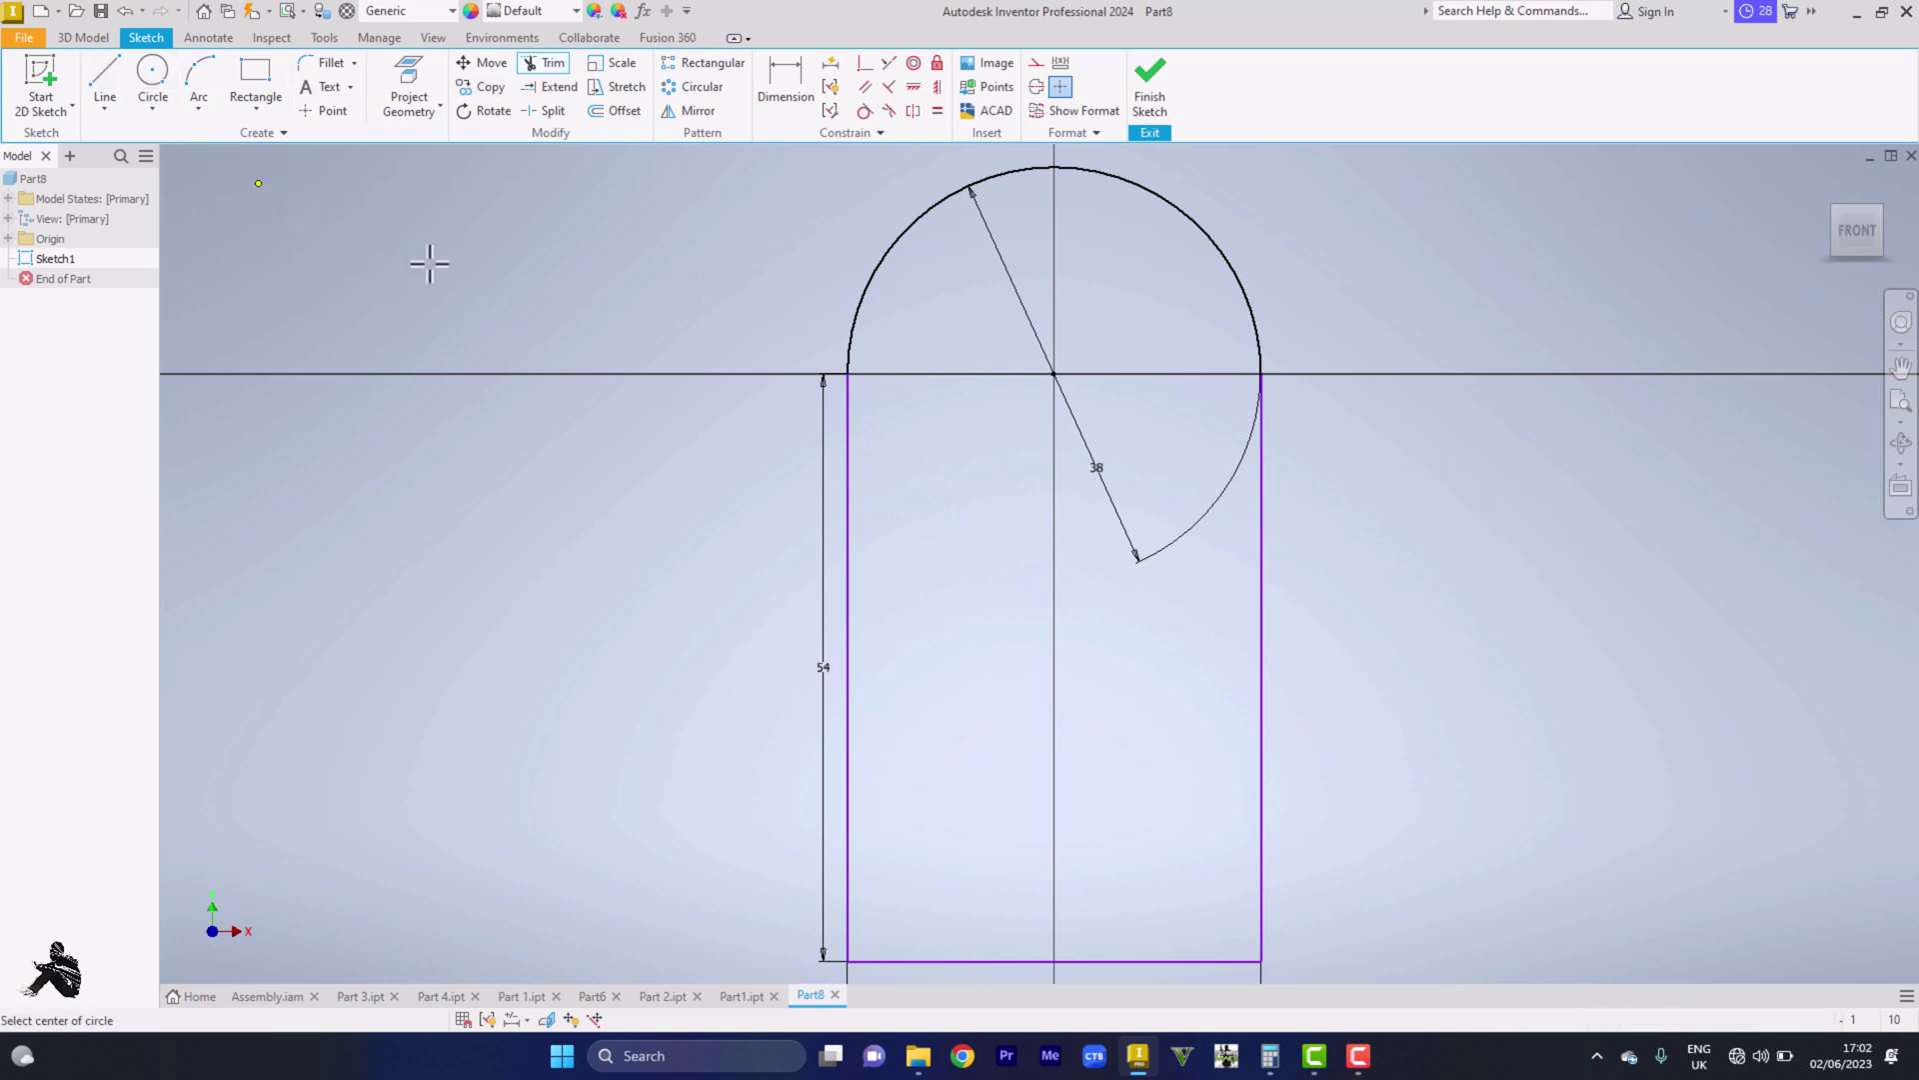
Step: Add a 12 mm diameter circle centred on the origin
left_click(1054, 373)
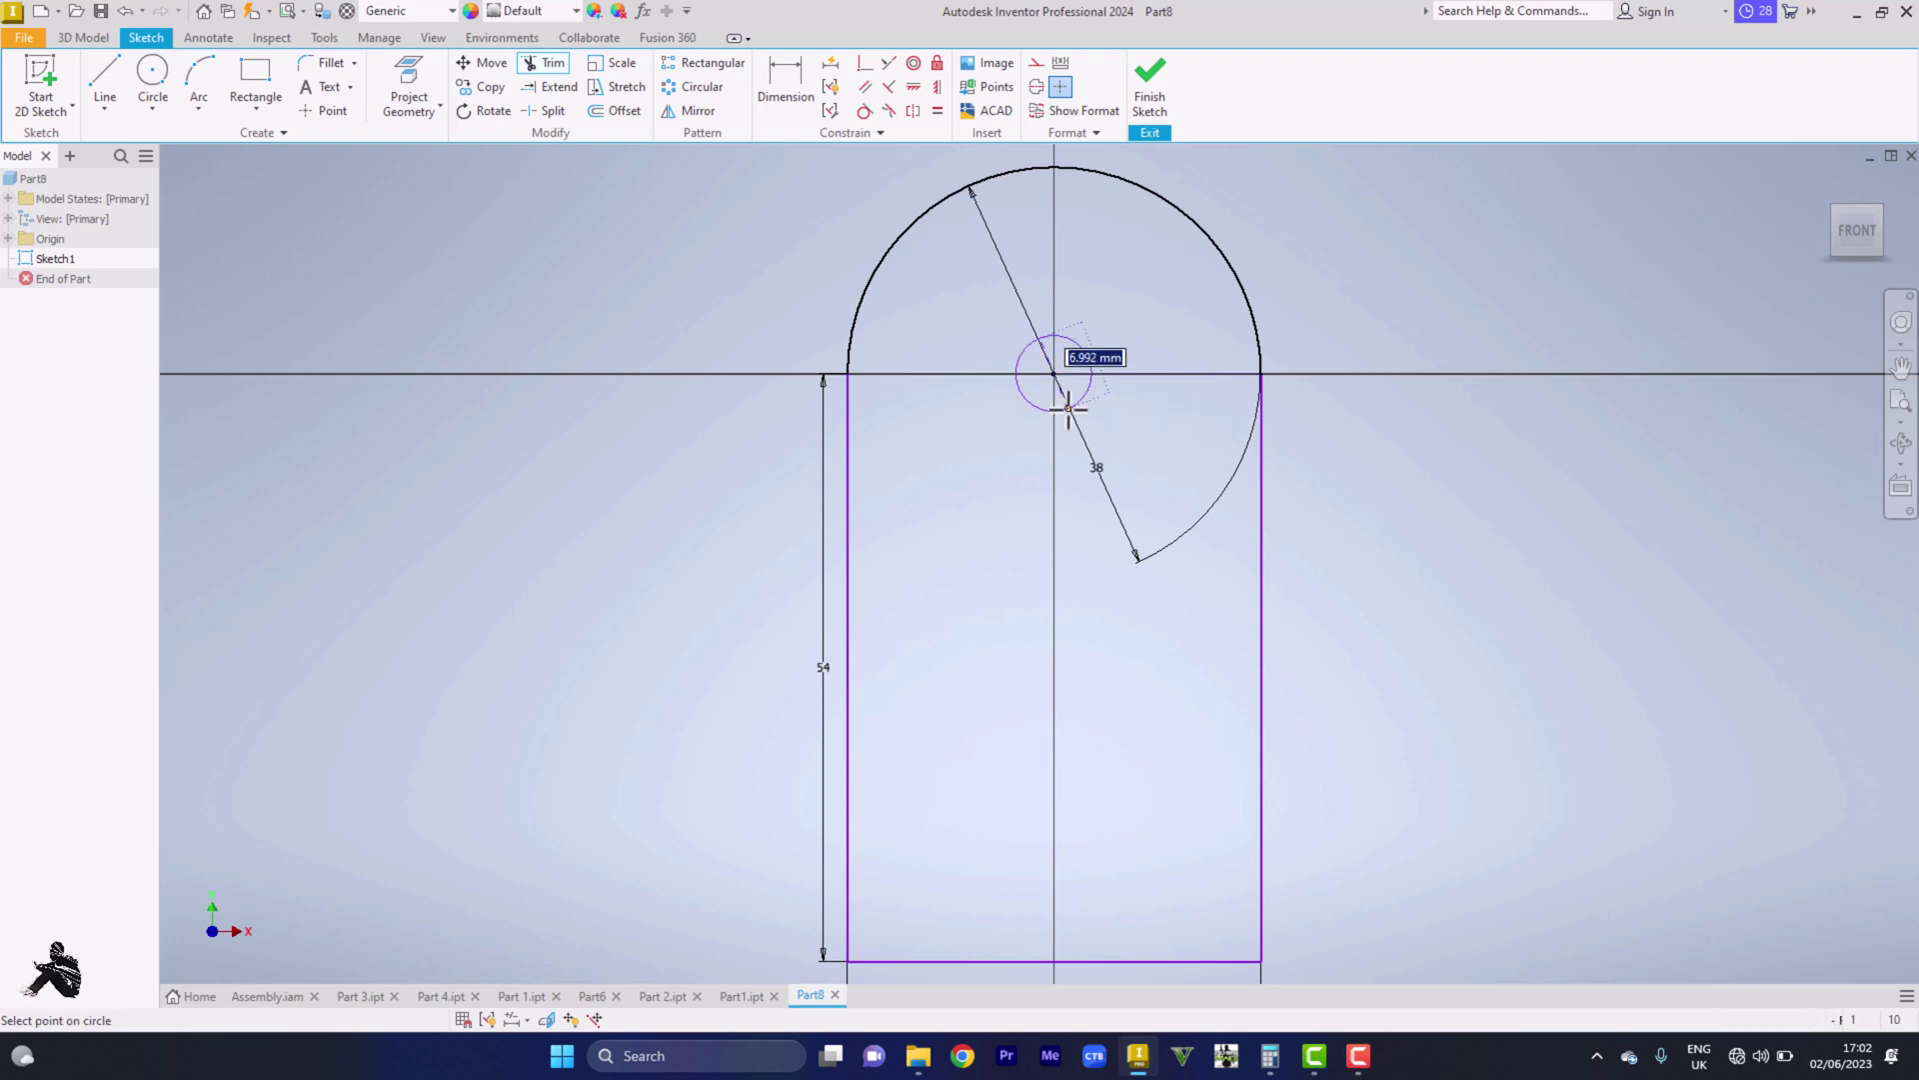
type("12")
key("Tab")
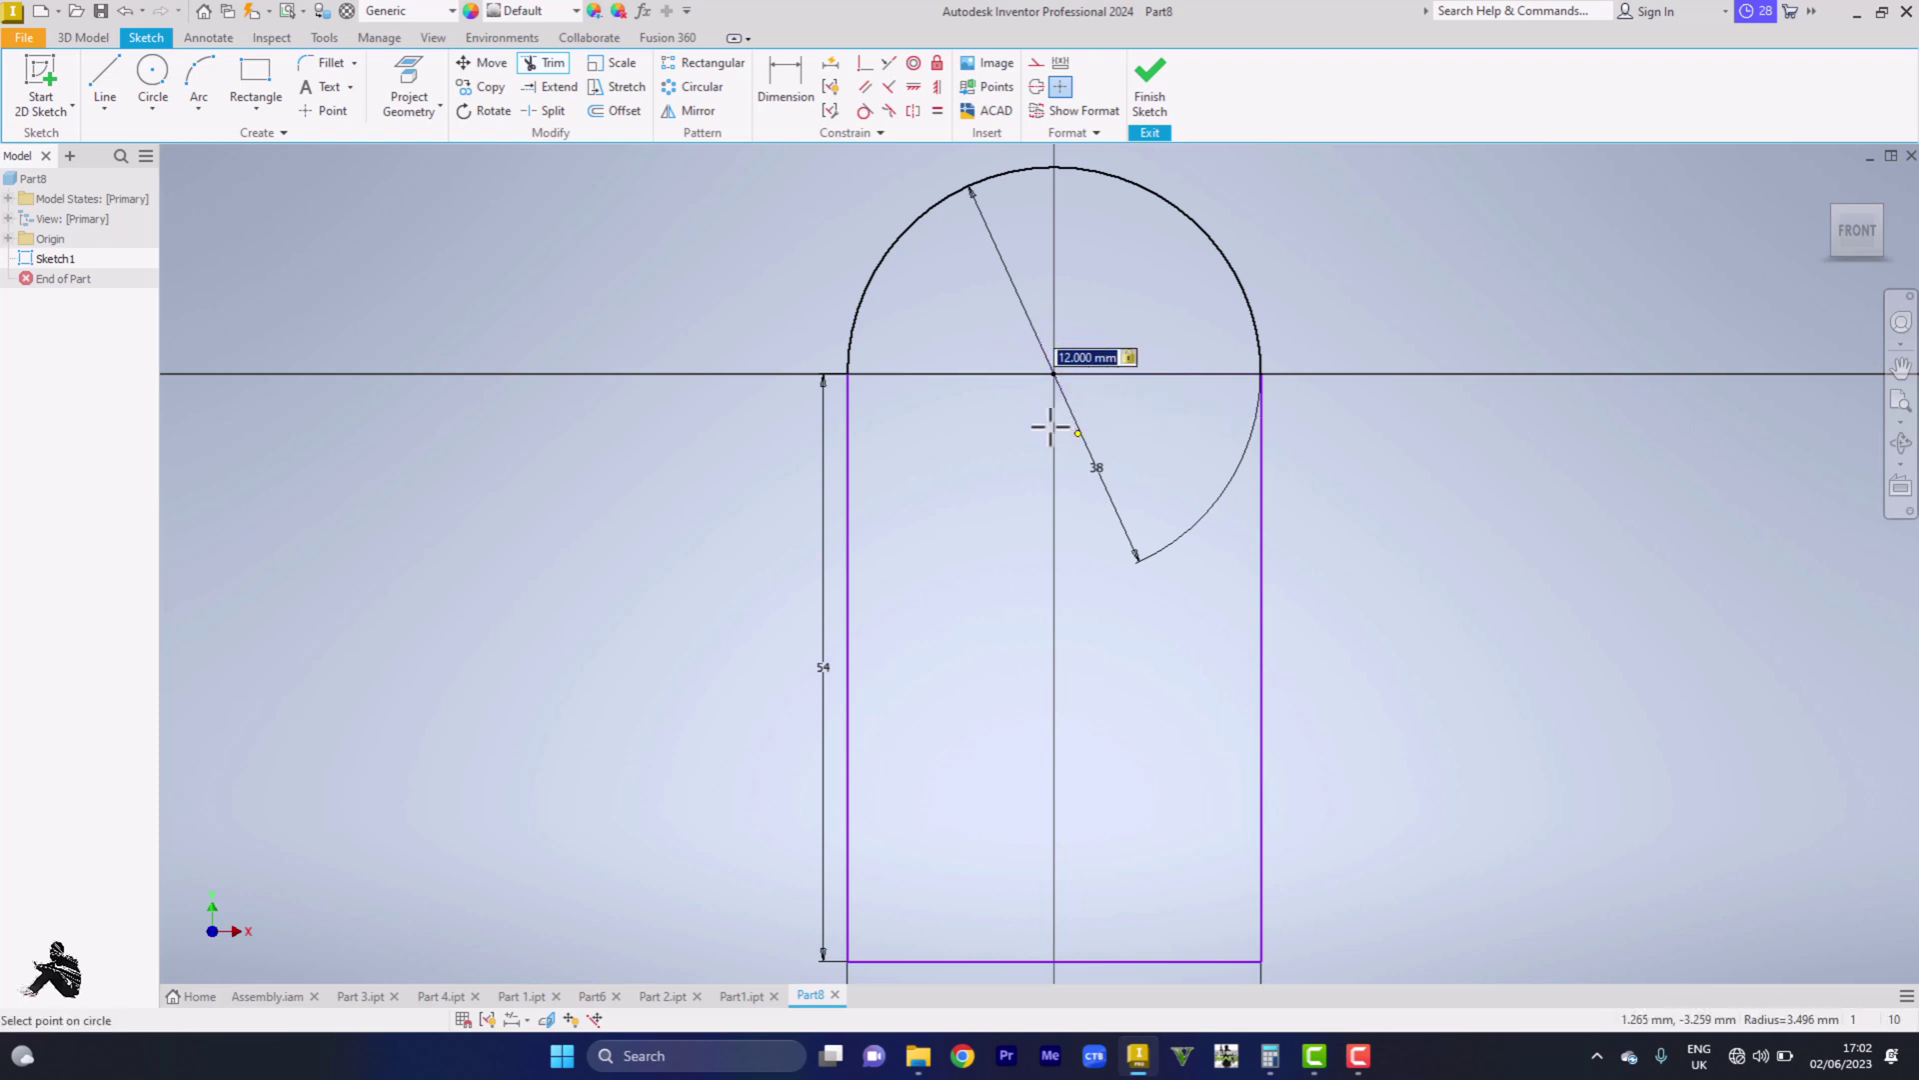
key("Return")
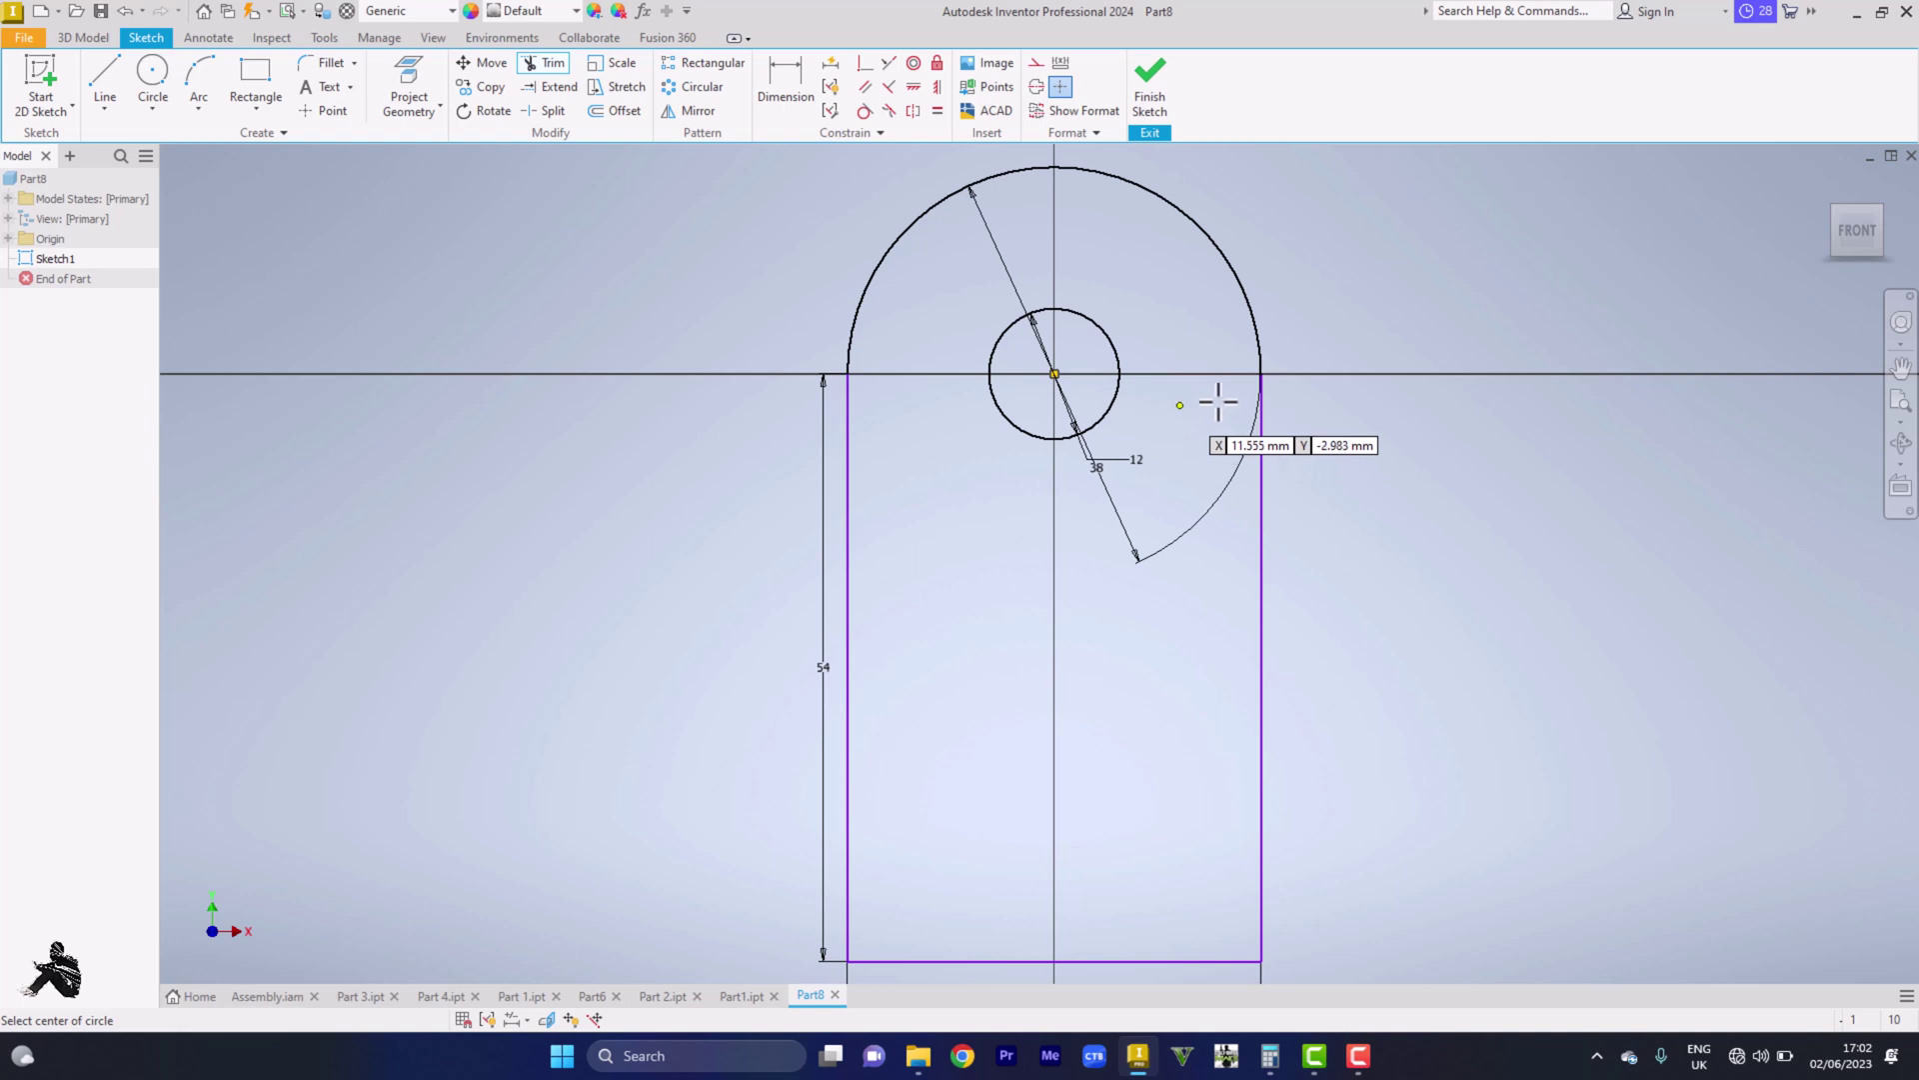
right_click(1240, 399)
left_click(1242, 399)
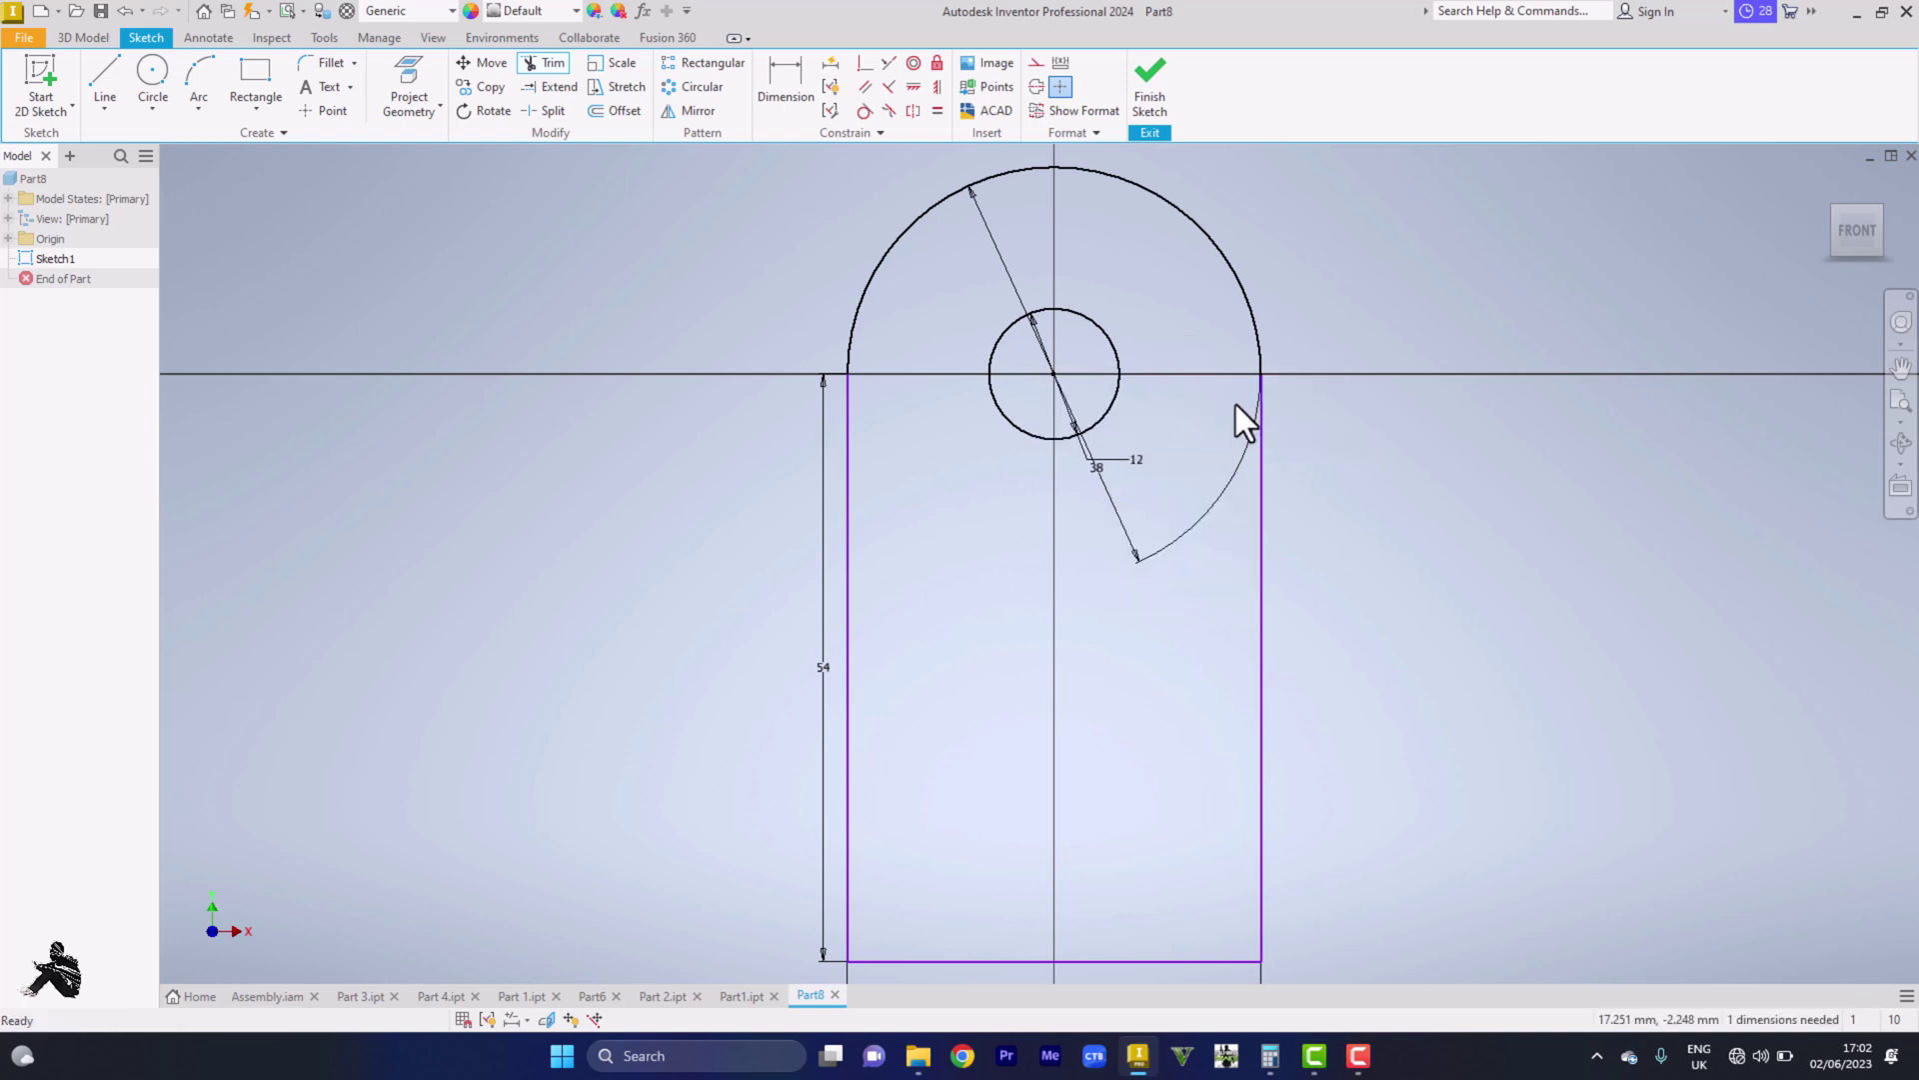
Step: Add a 10 mm diameter circle on the vertical centre line near the base
left_click(159, 81)
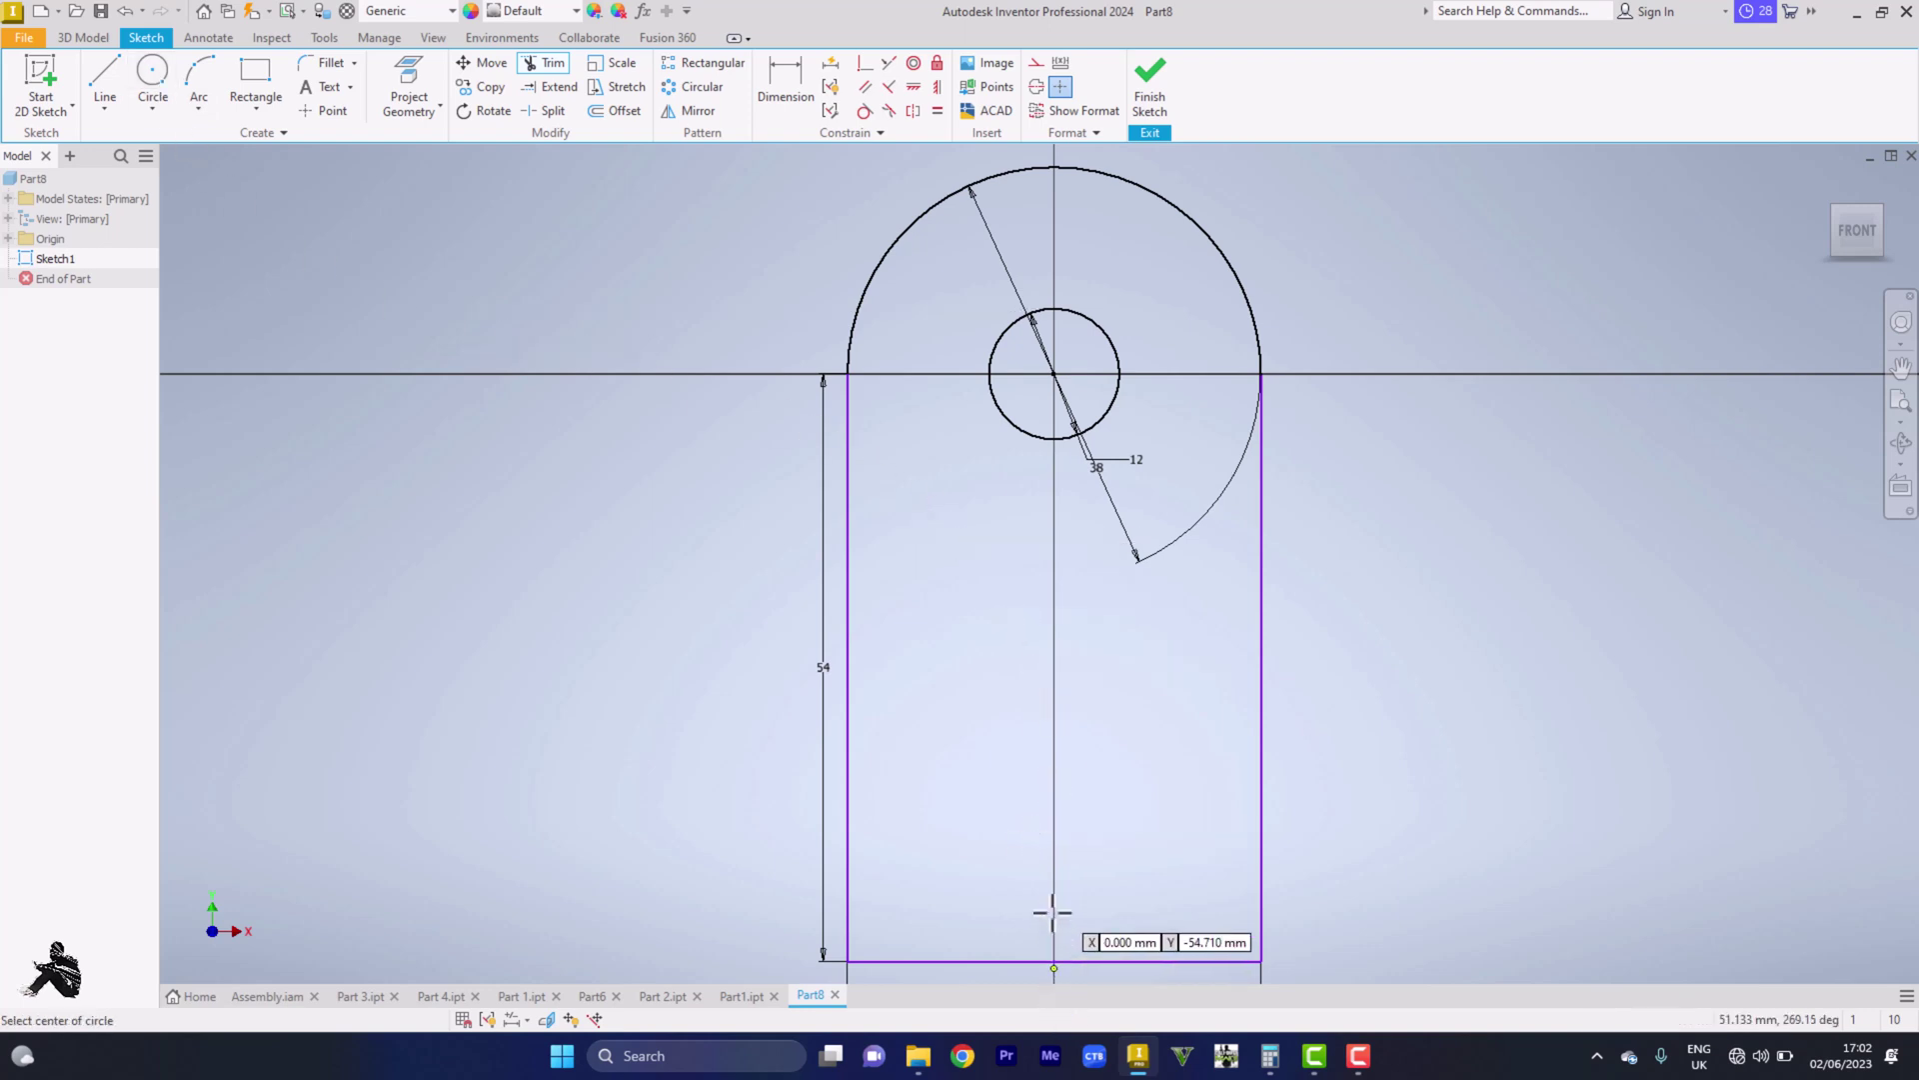
left_click(1055, 808)
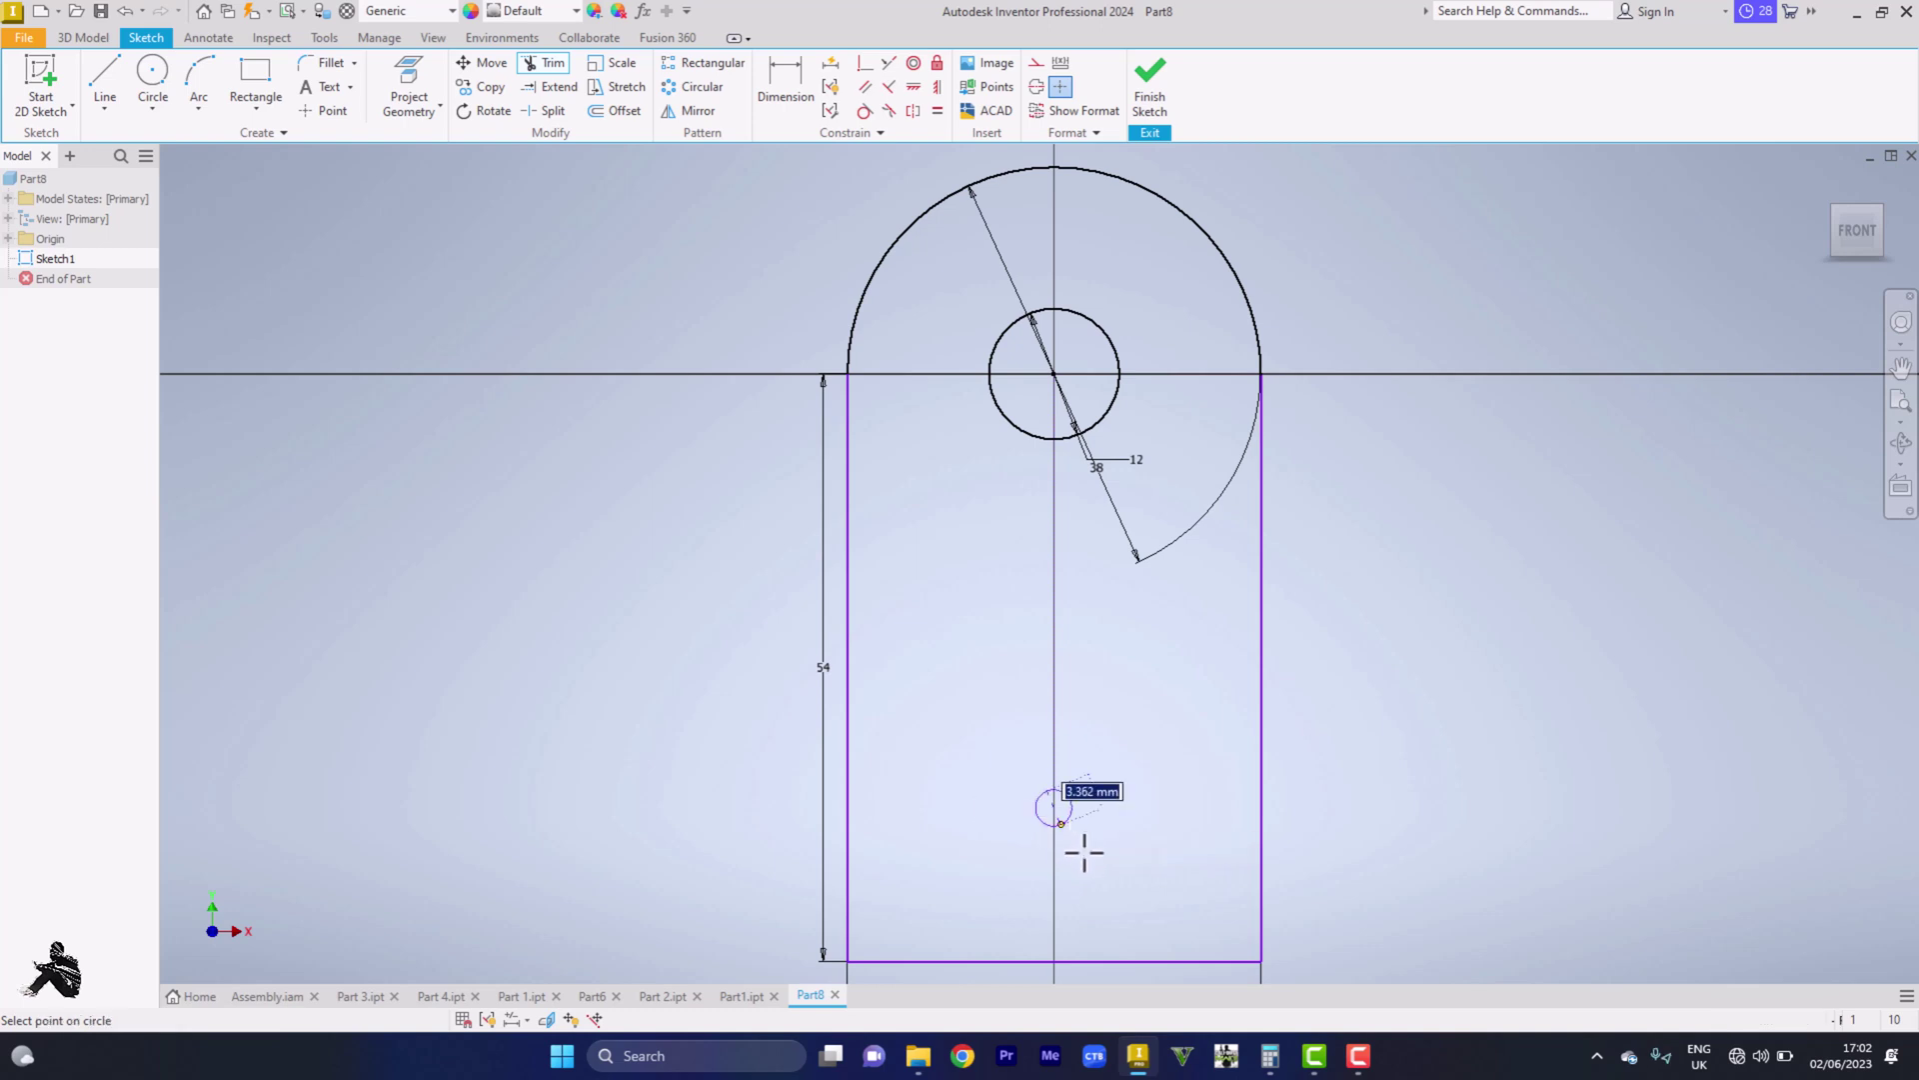
type("10")
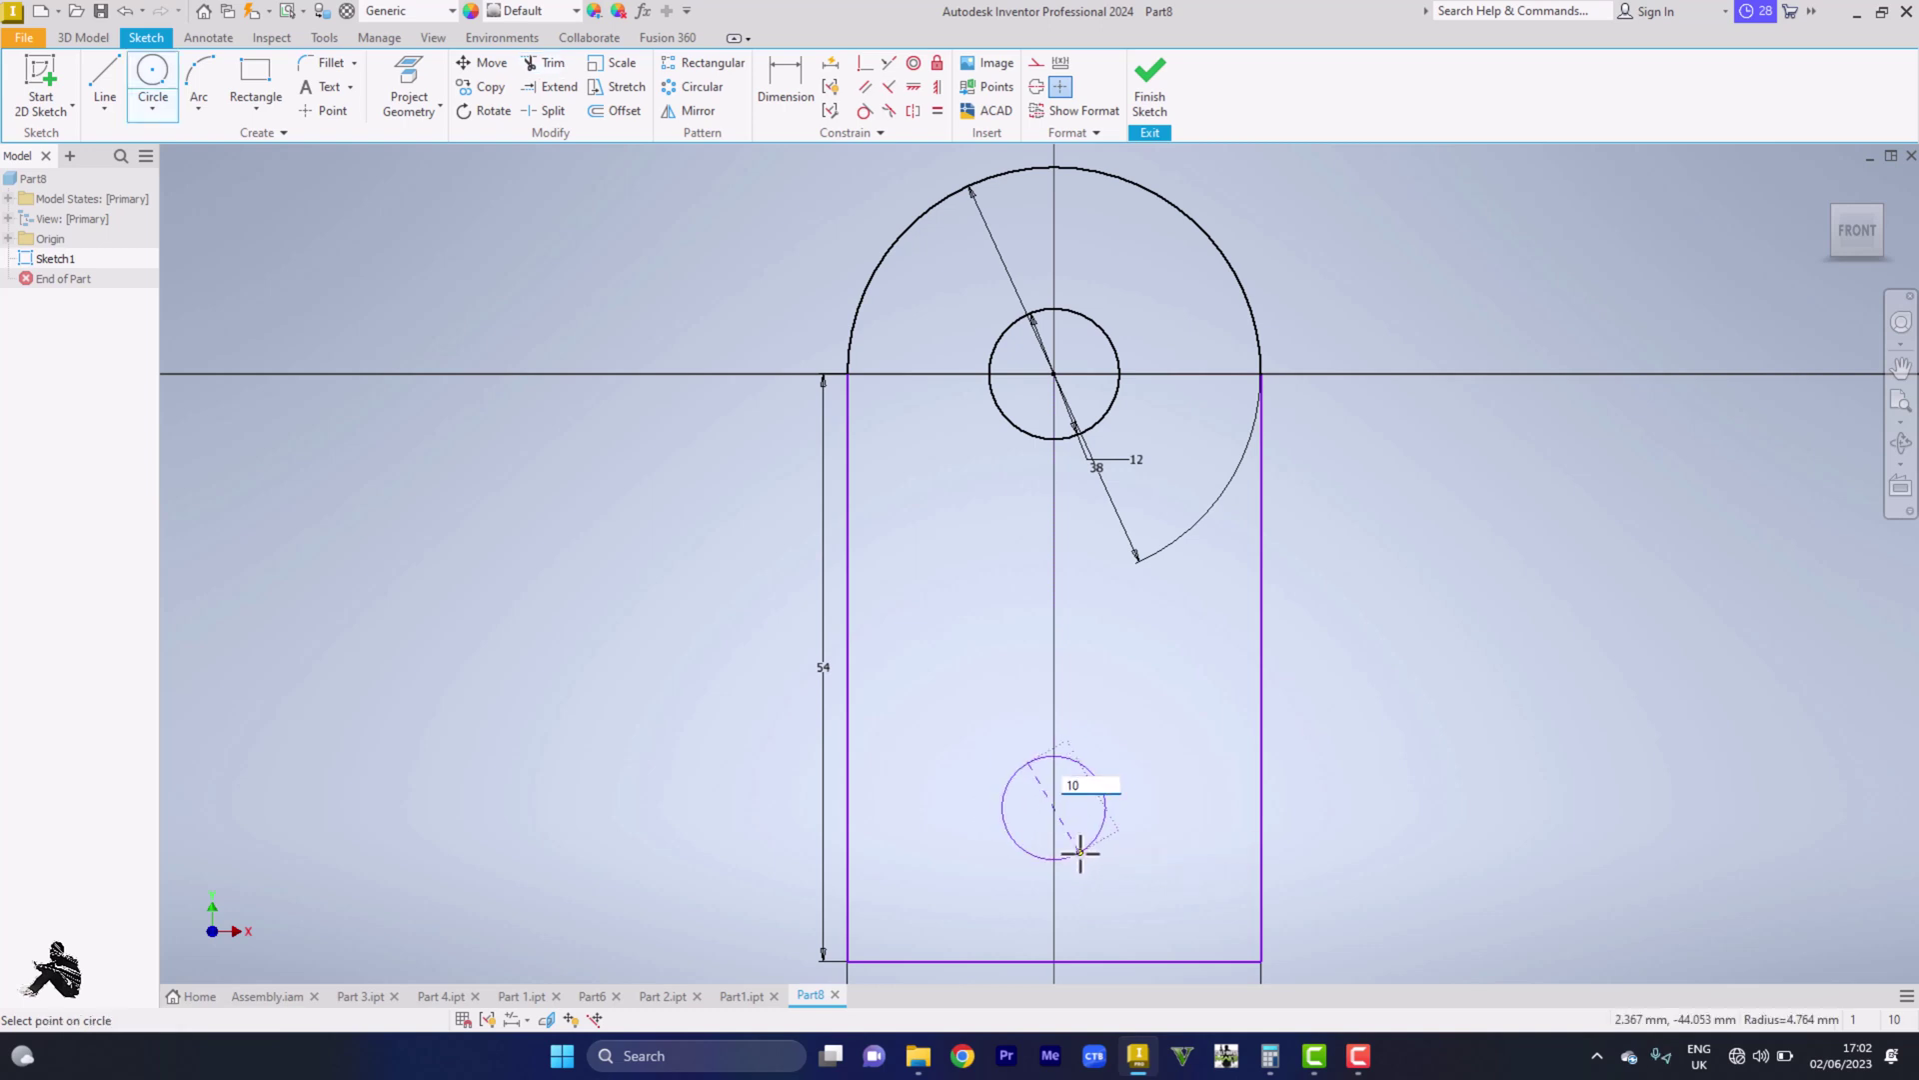
key("Return")
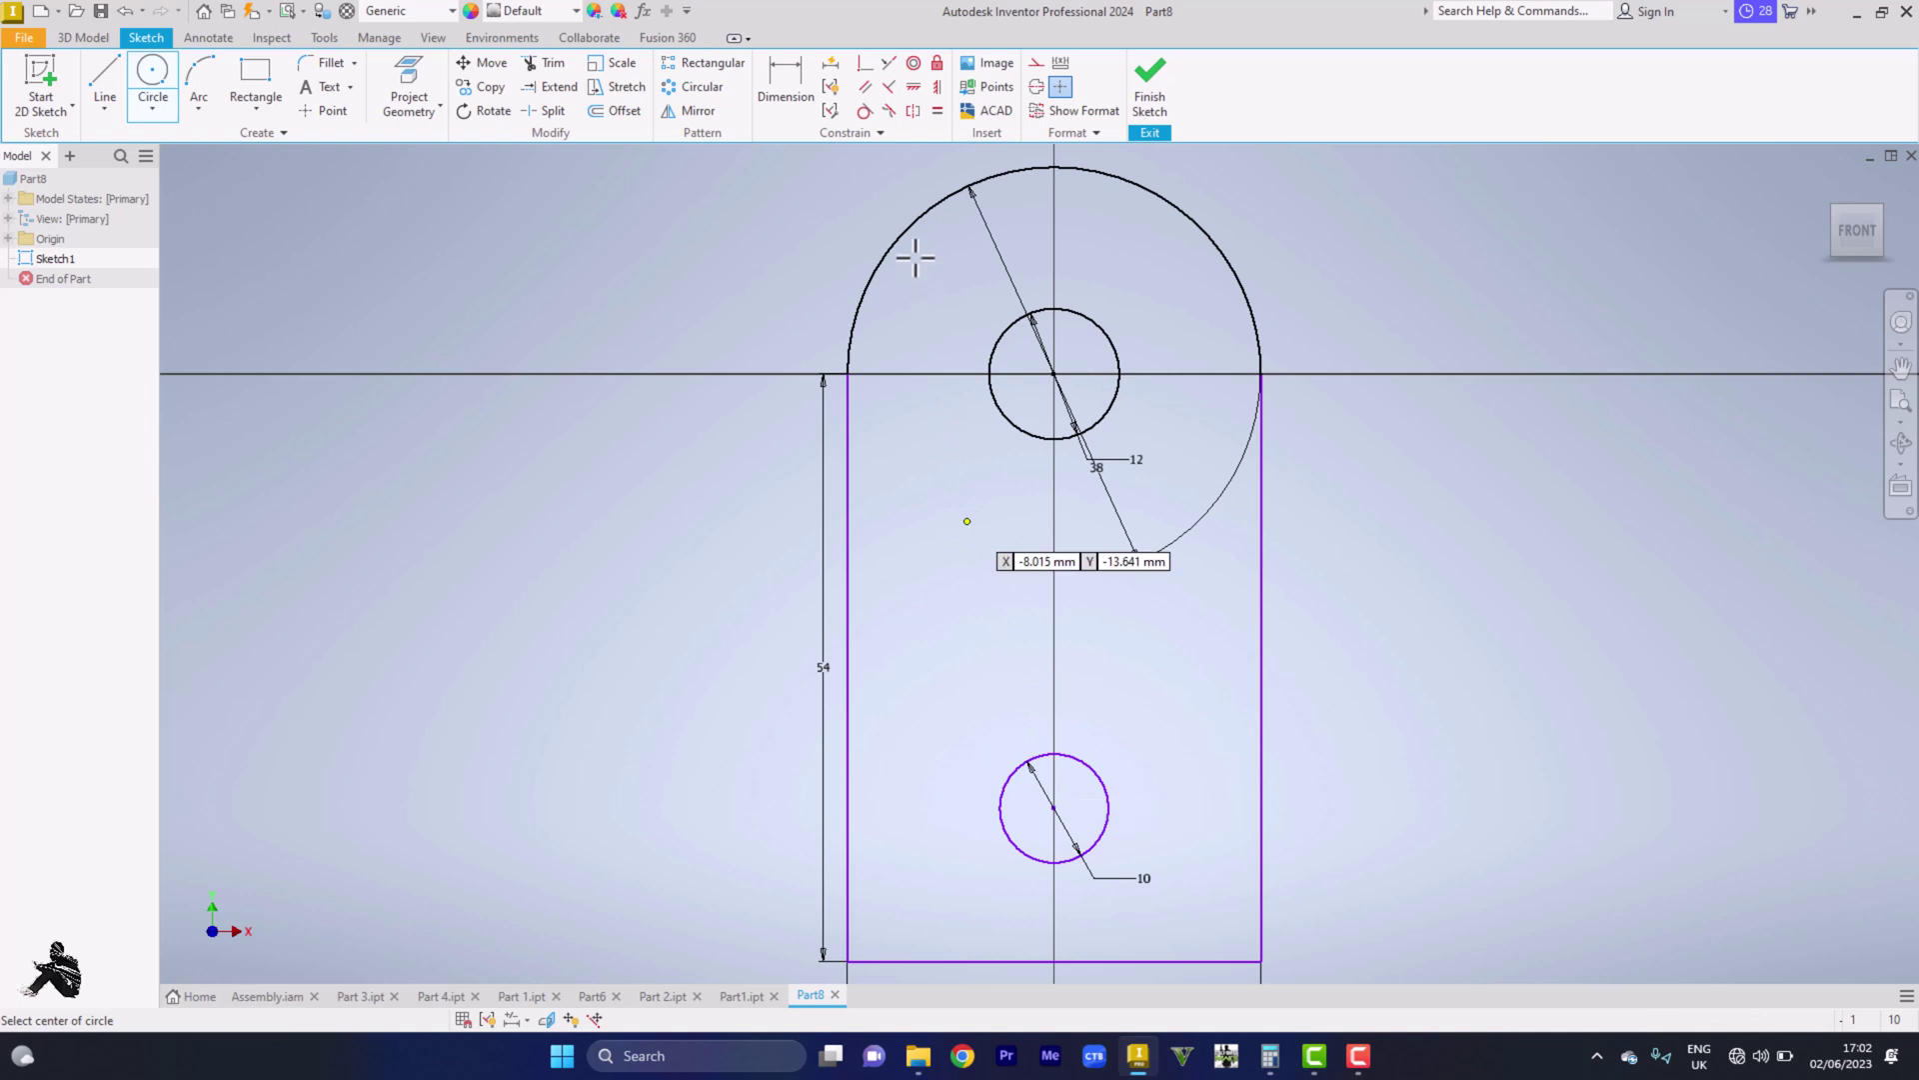
Step: Dimension the lower circle's centre 16 mm above the bottom edge
left_click(780, 94)
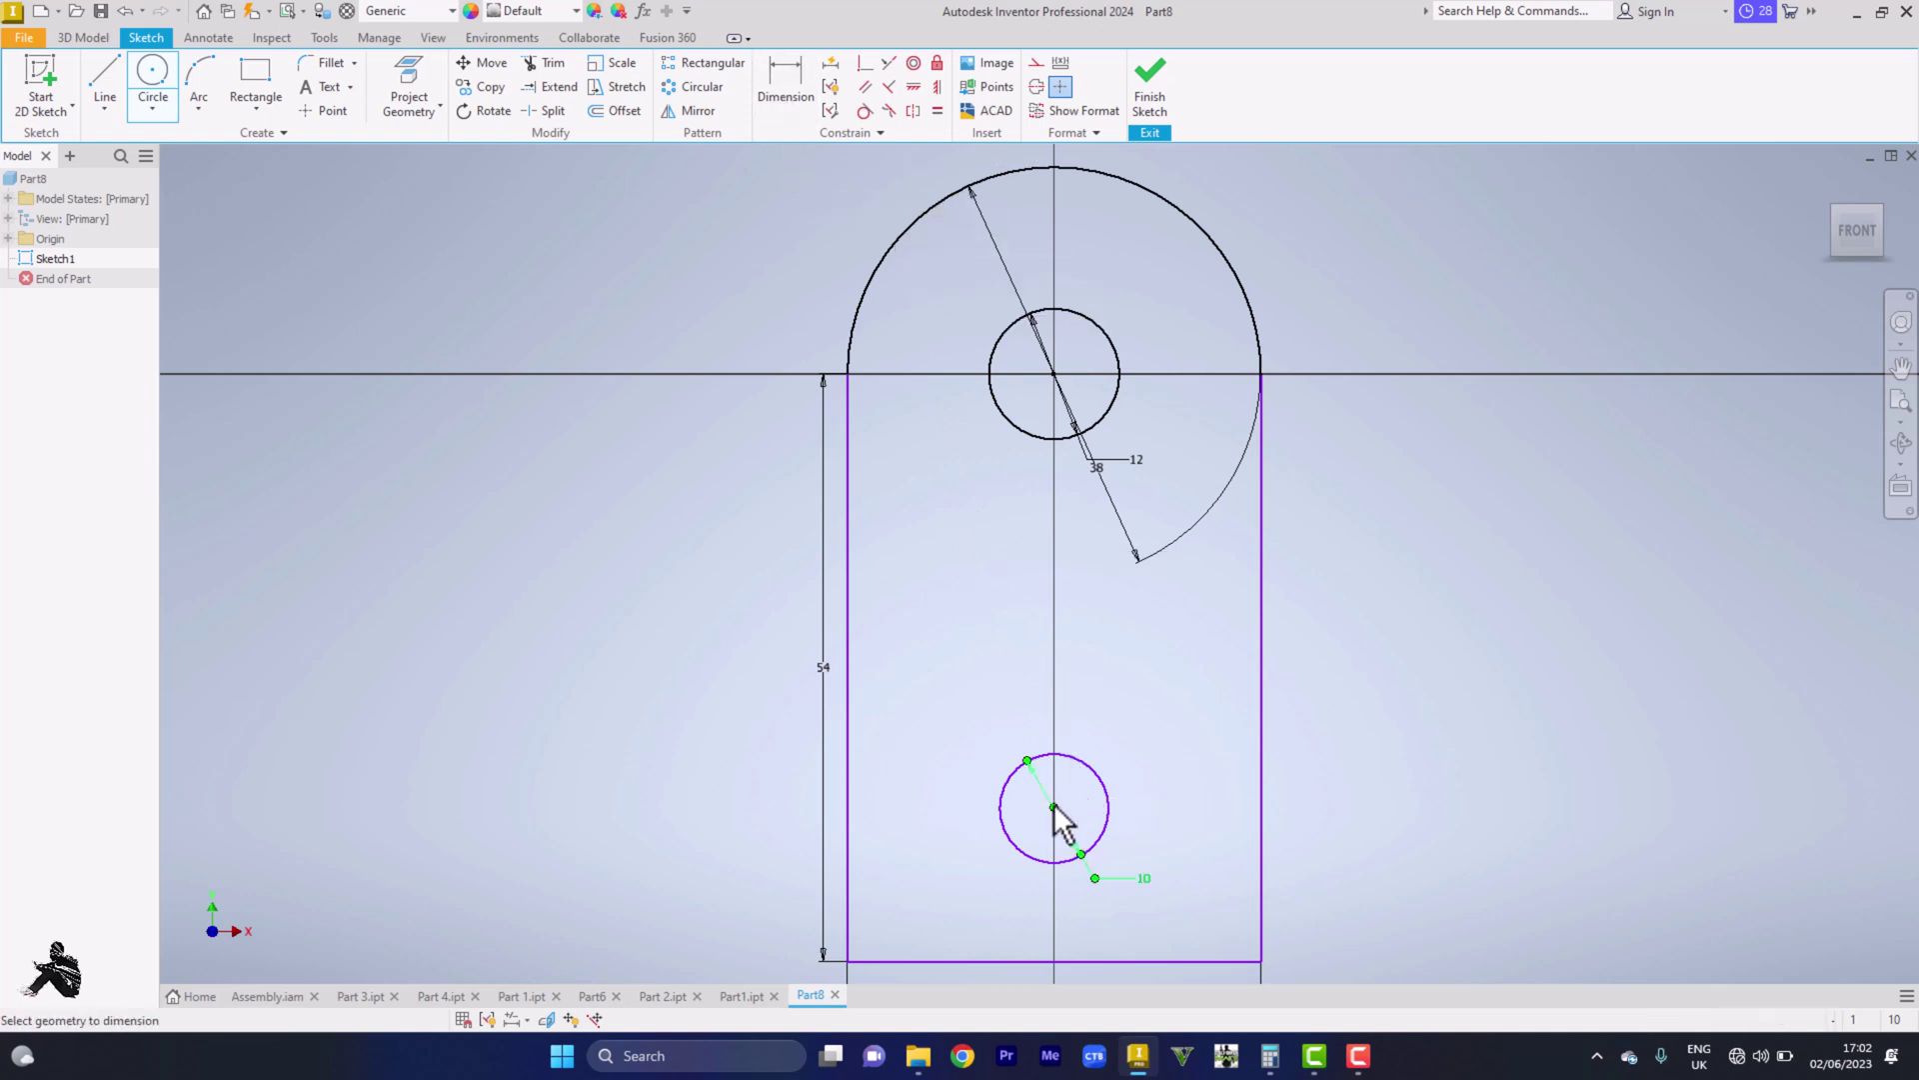
left_click(1042, 959)
left_click(1053, 807)
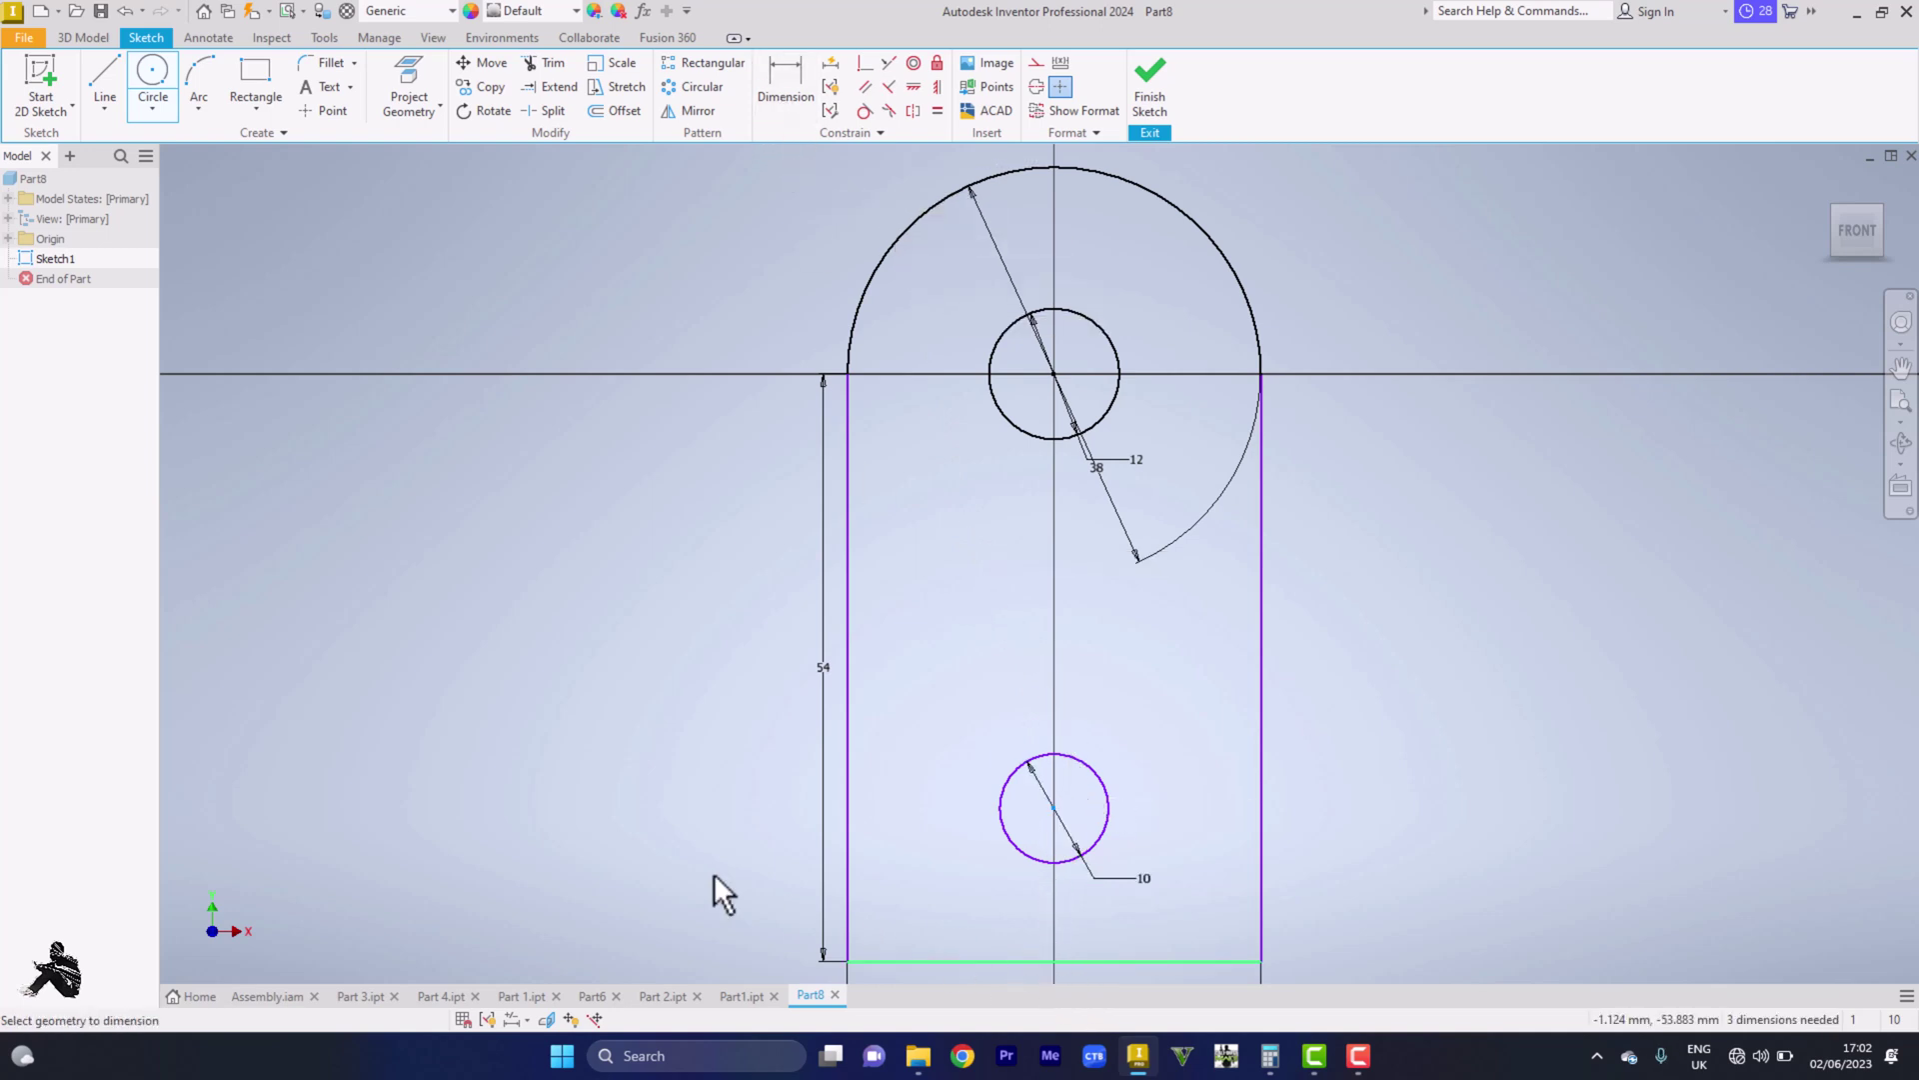
left_click(713, 872)
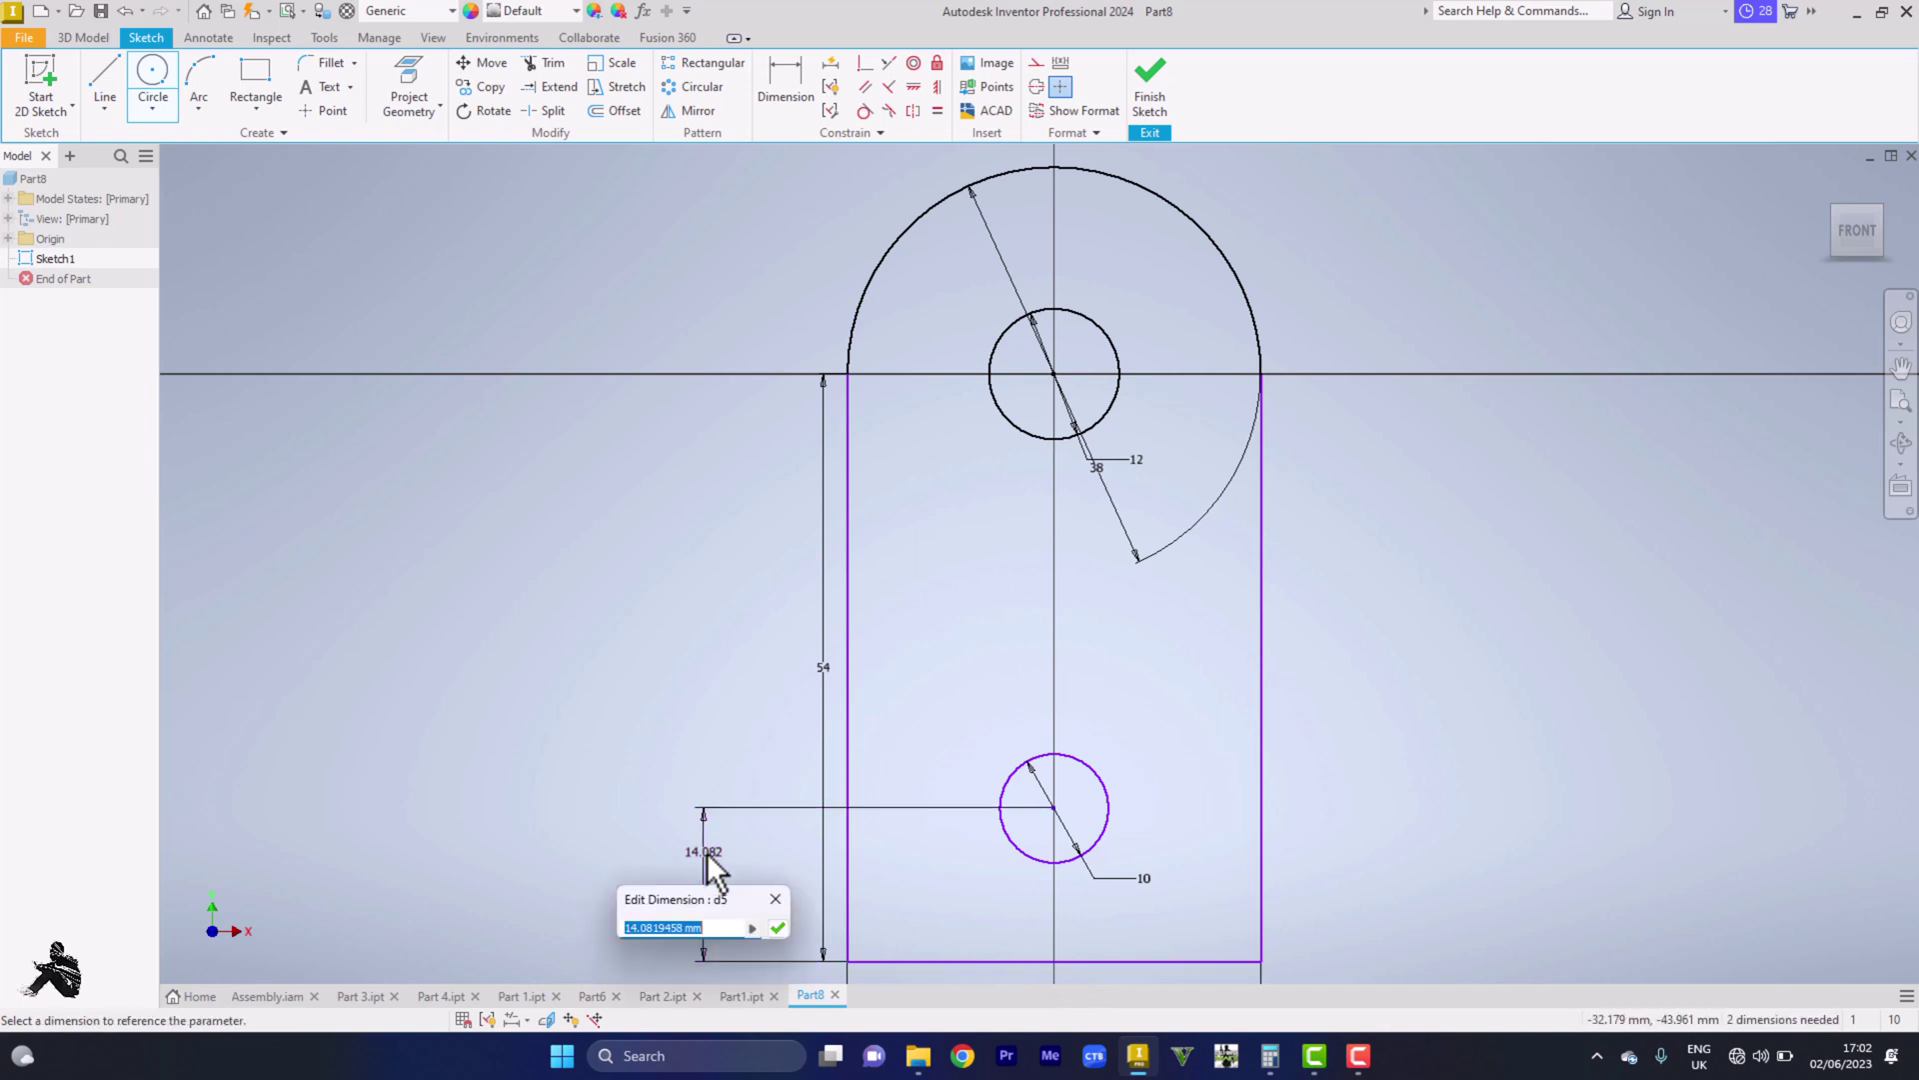
type("16")
key("Return")
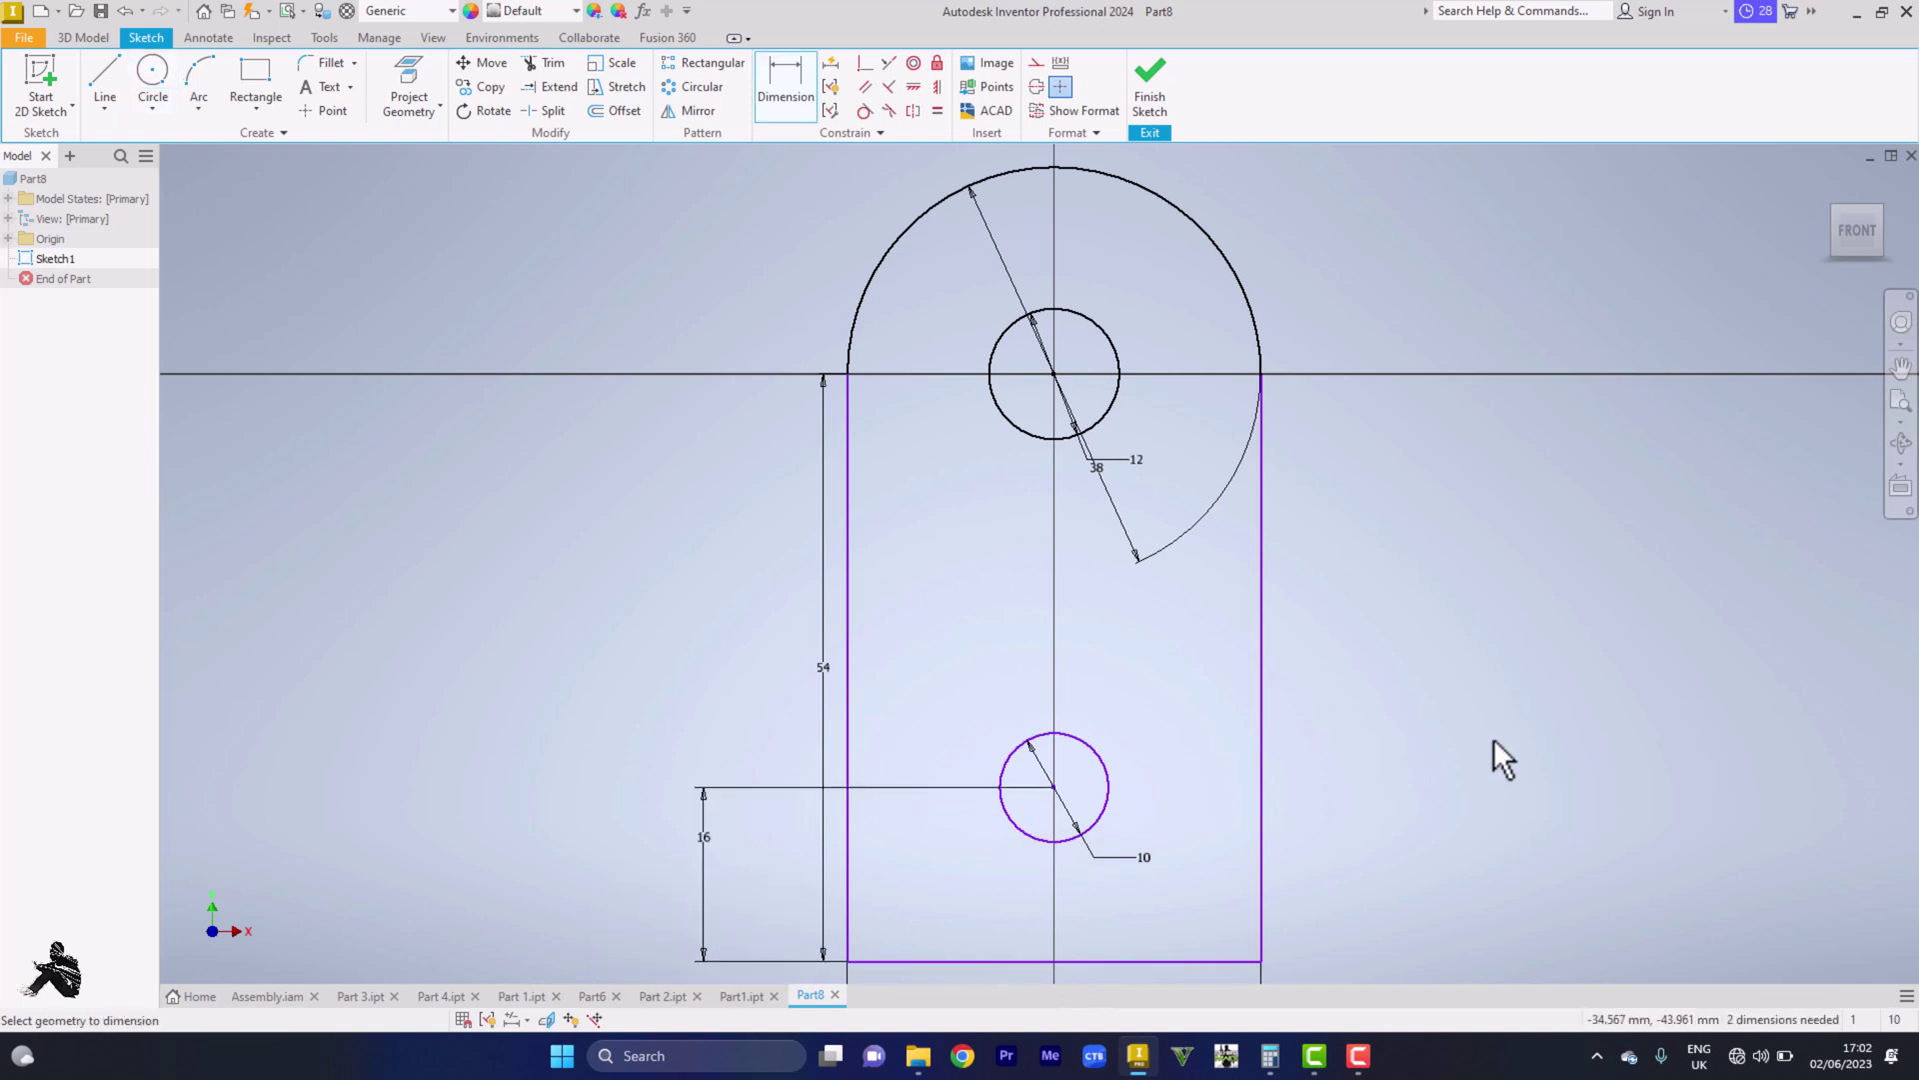
right_click(1495, 735)
left_click(1571, 747)
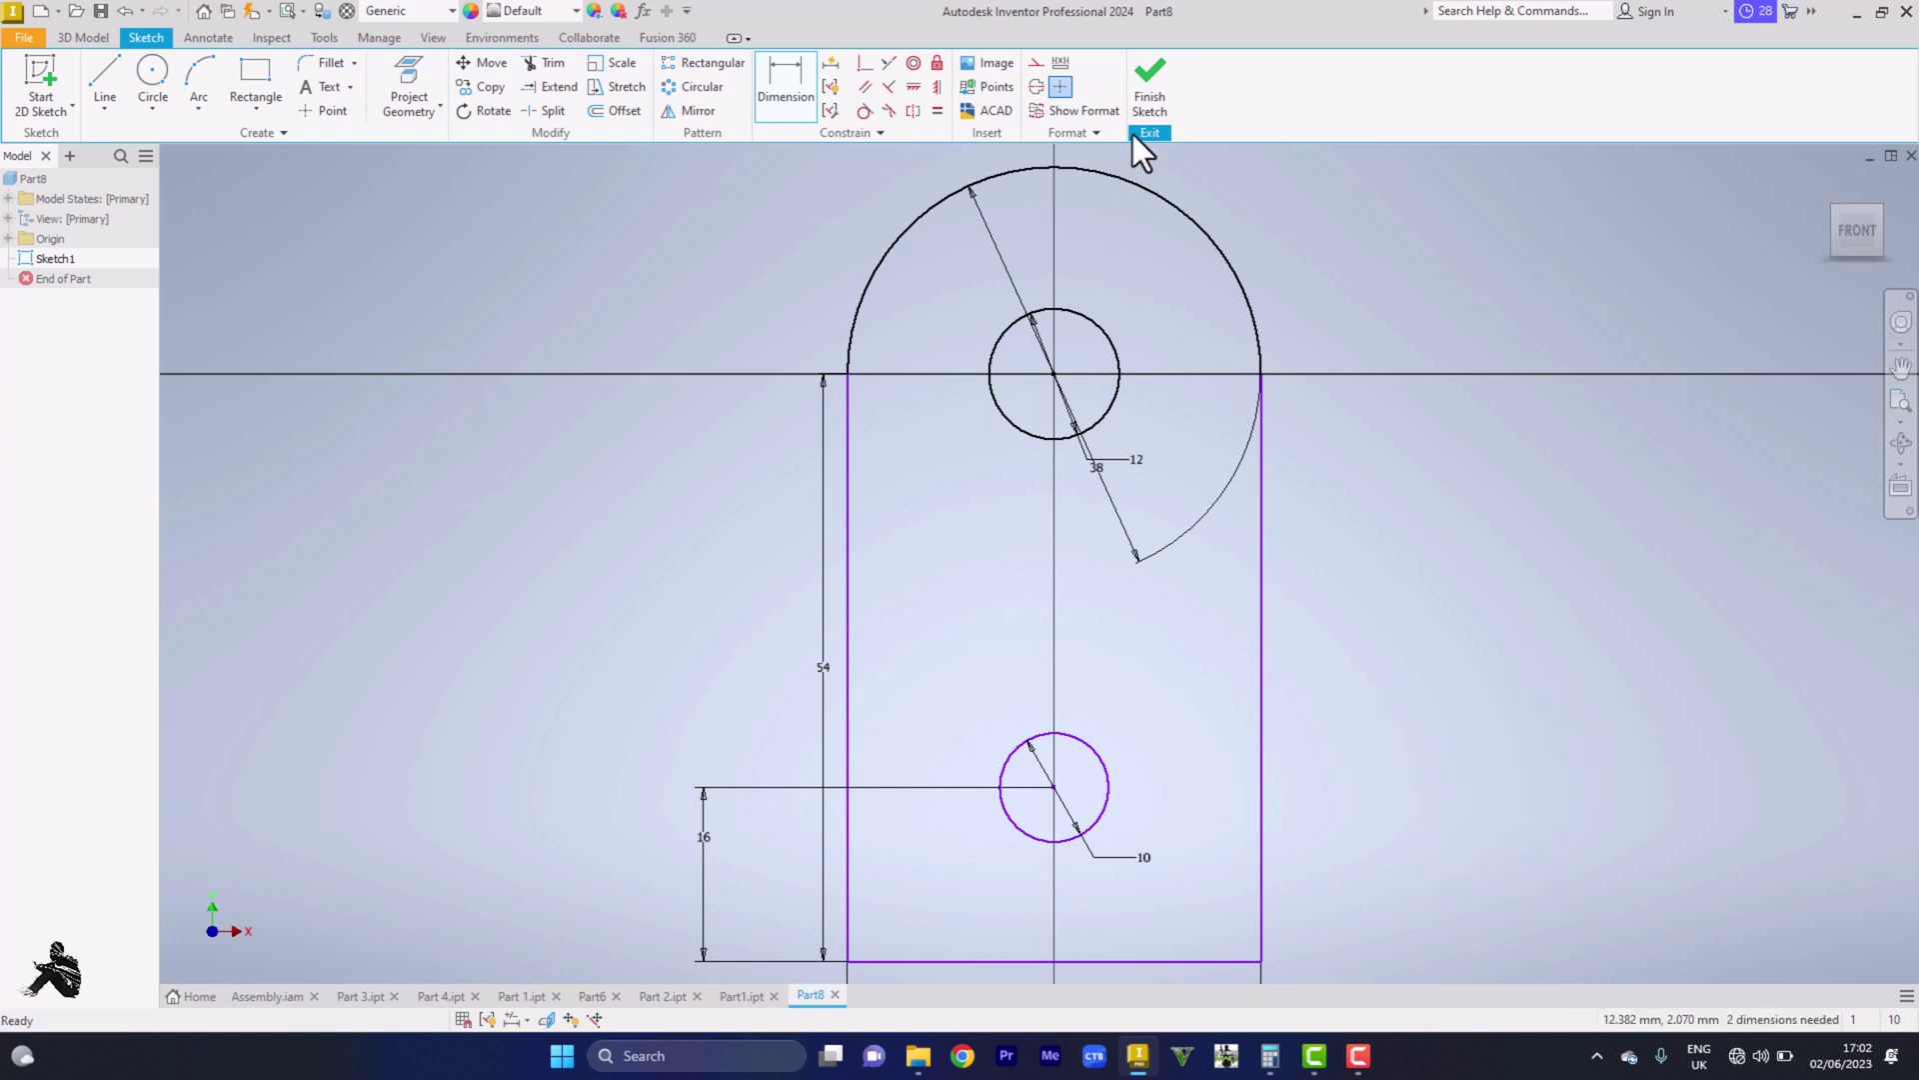
Step: Finish the sketch and zoom out to see the whole profile
left_click(1151, 78)
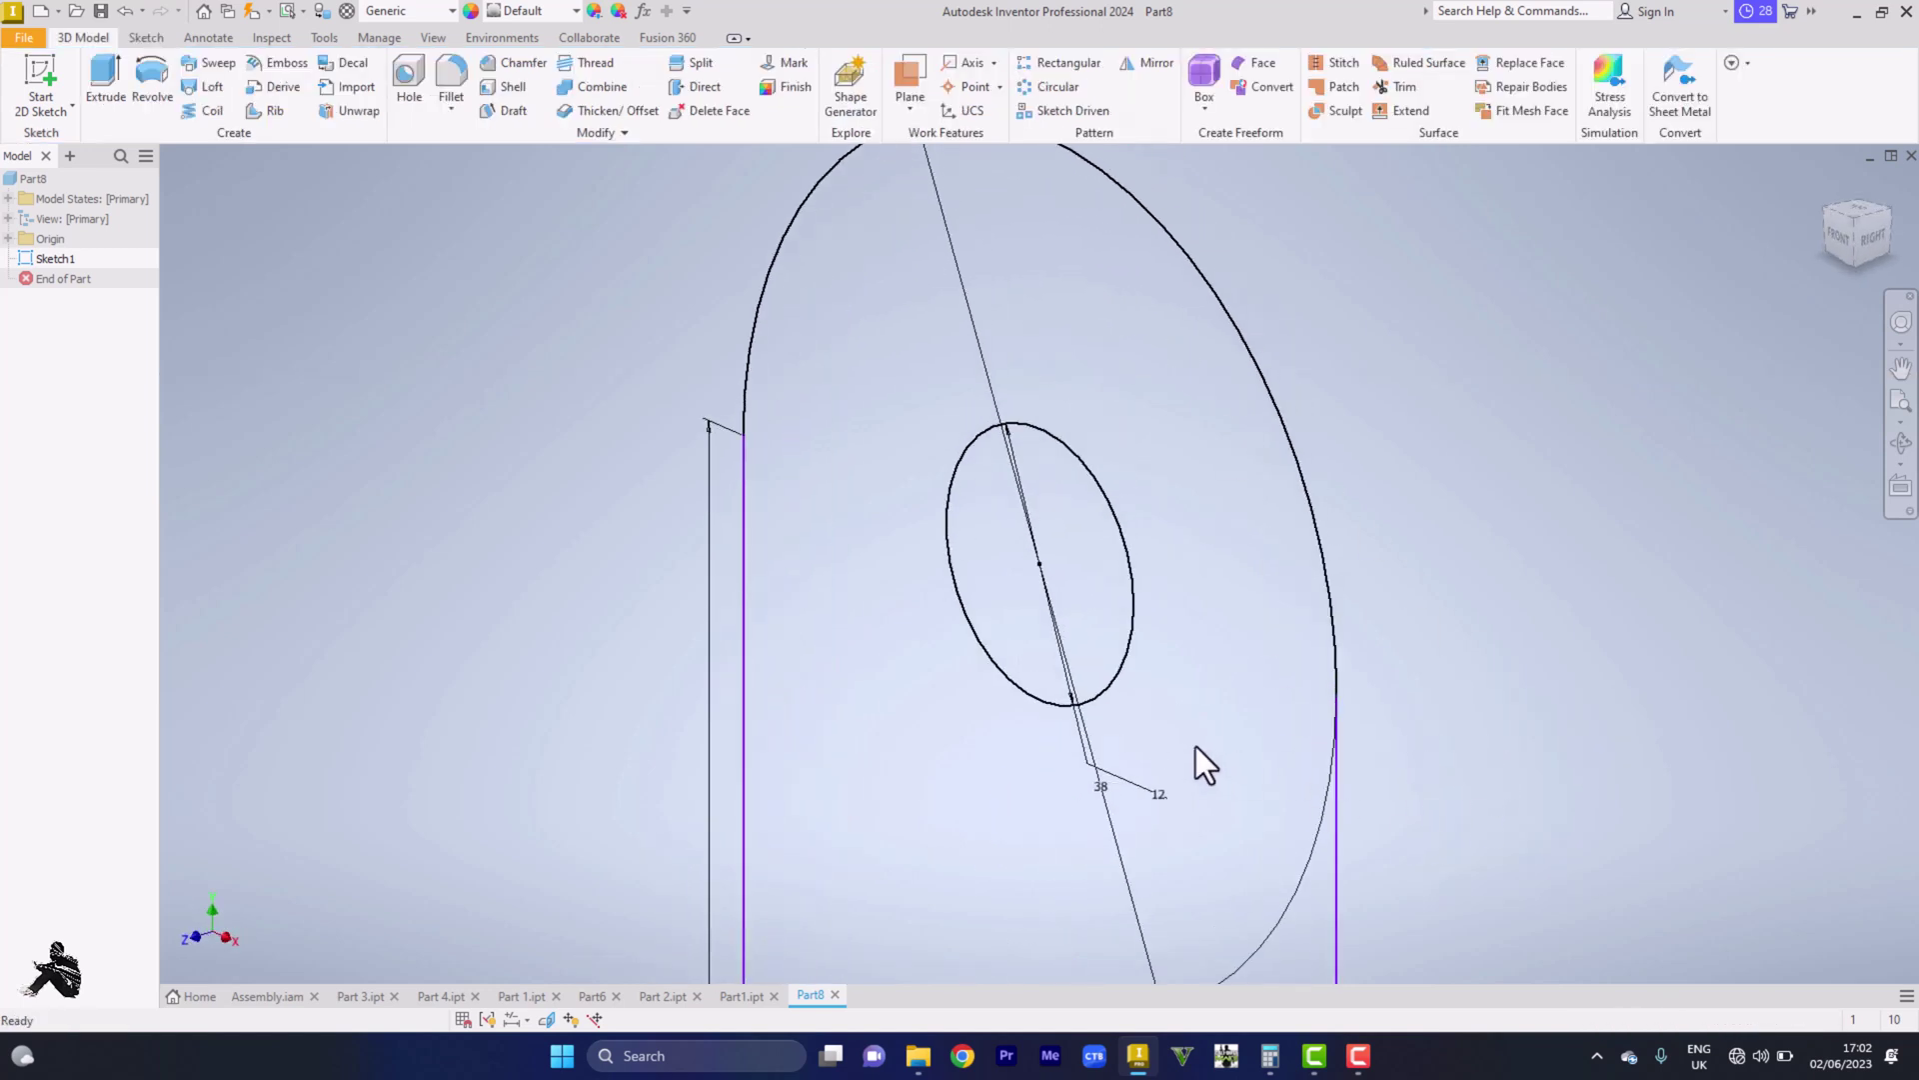
left_click(1901, 402)
left_click_drag(1879, 460, 1367, 1068)
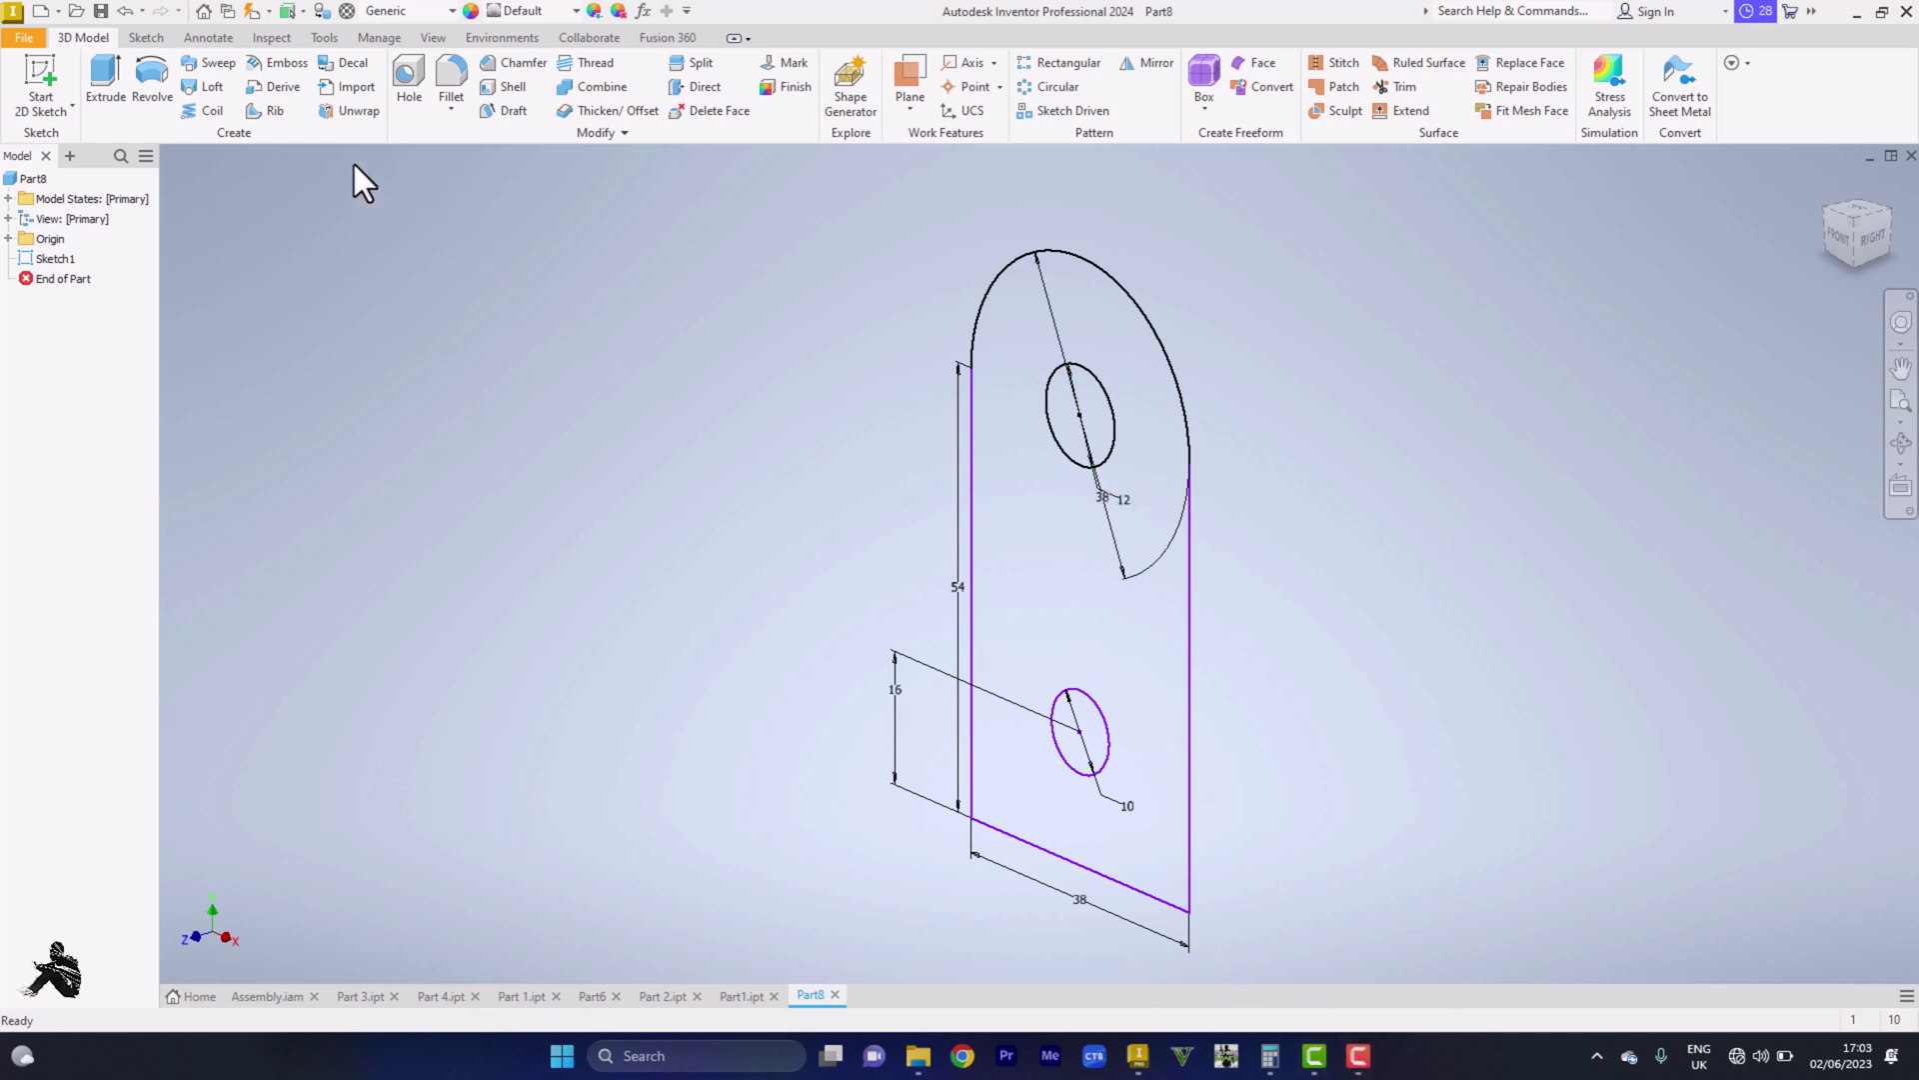
Step: Extrude the plate profile 22 mm in the flipped direction
left_click(104, 100)
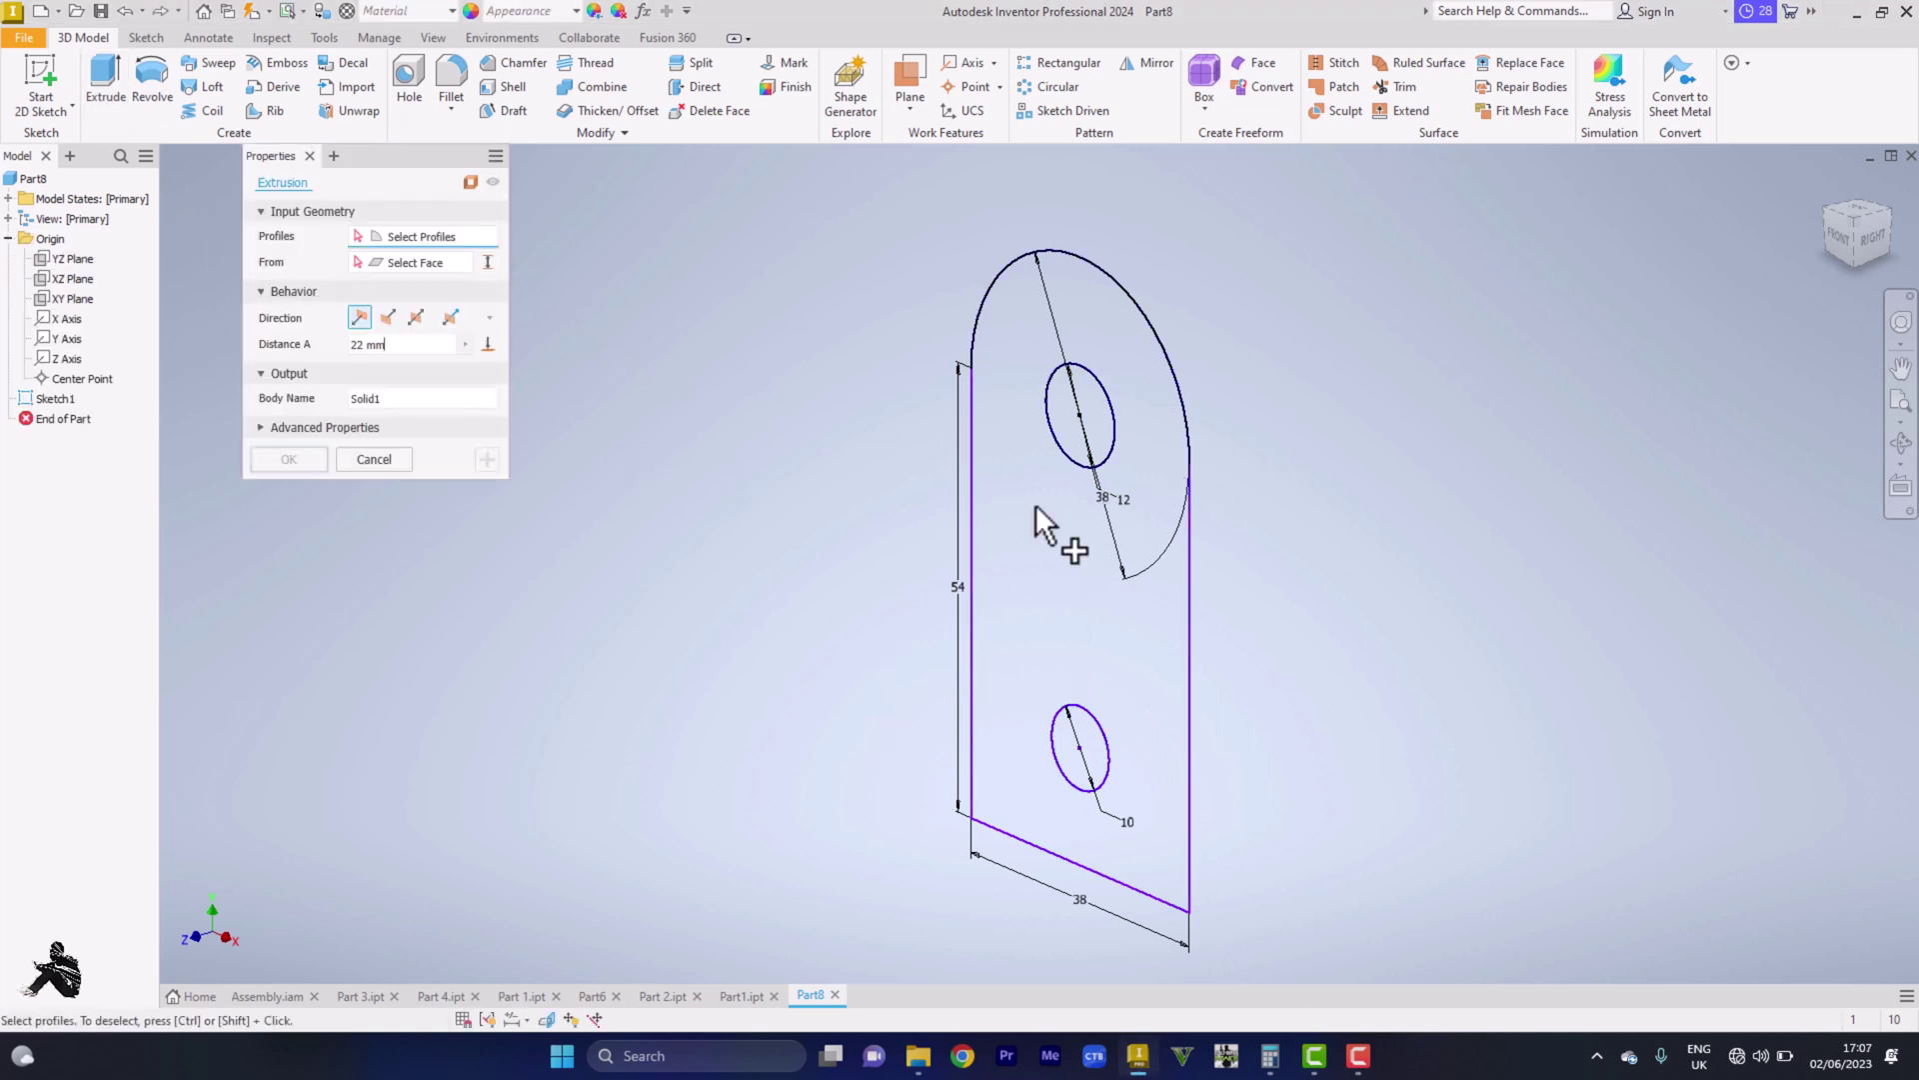
left_click(1035, 504)
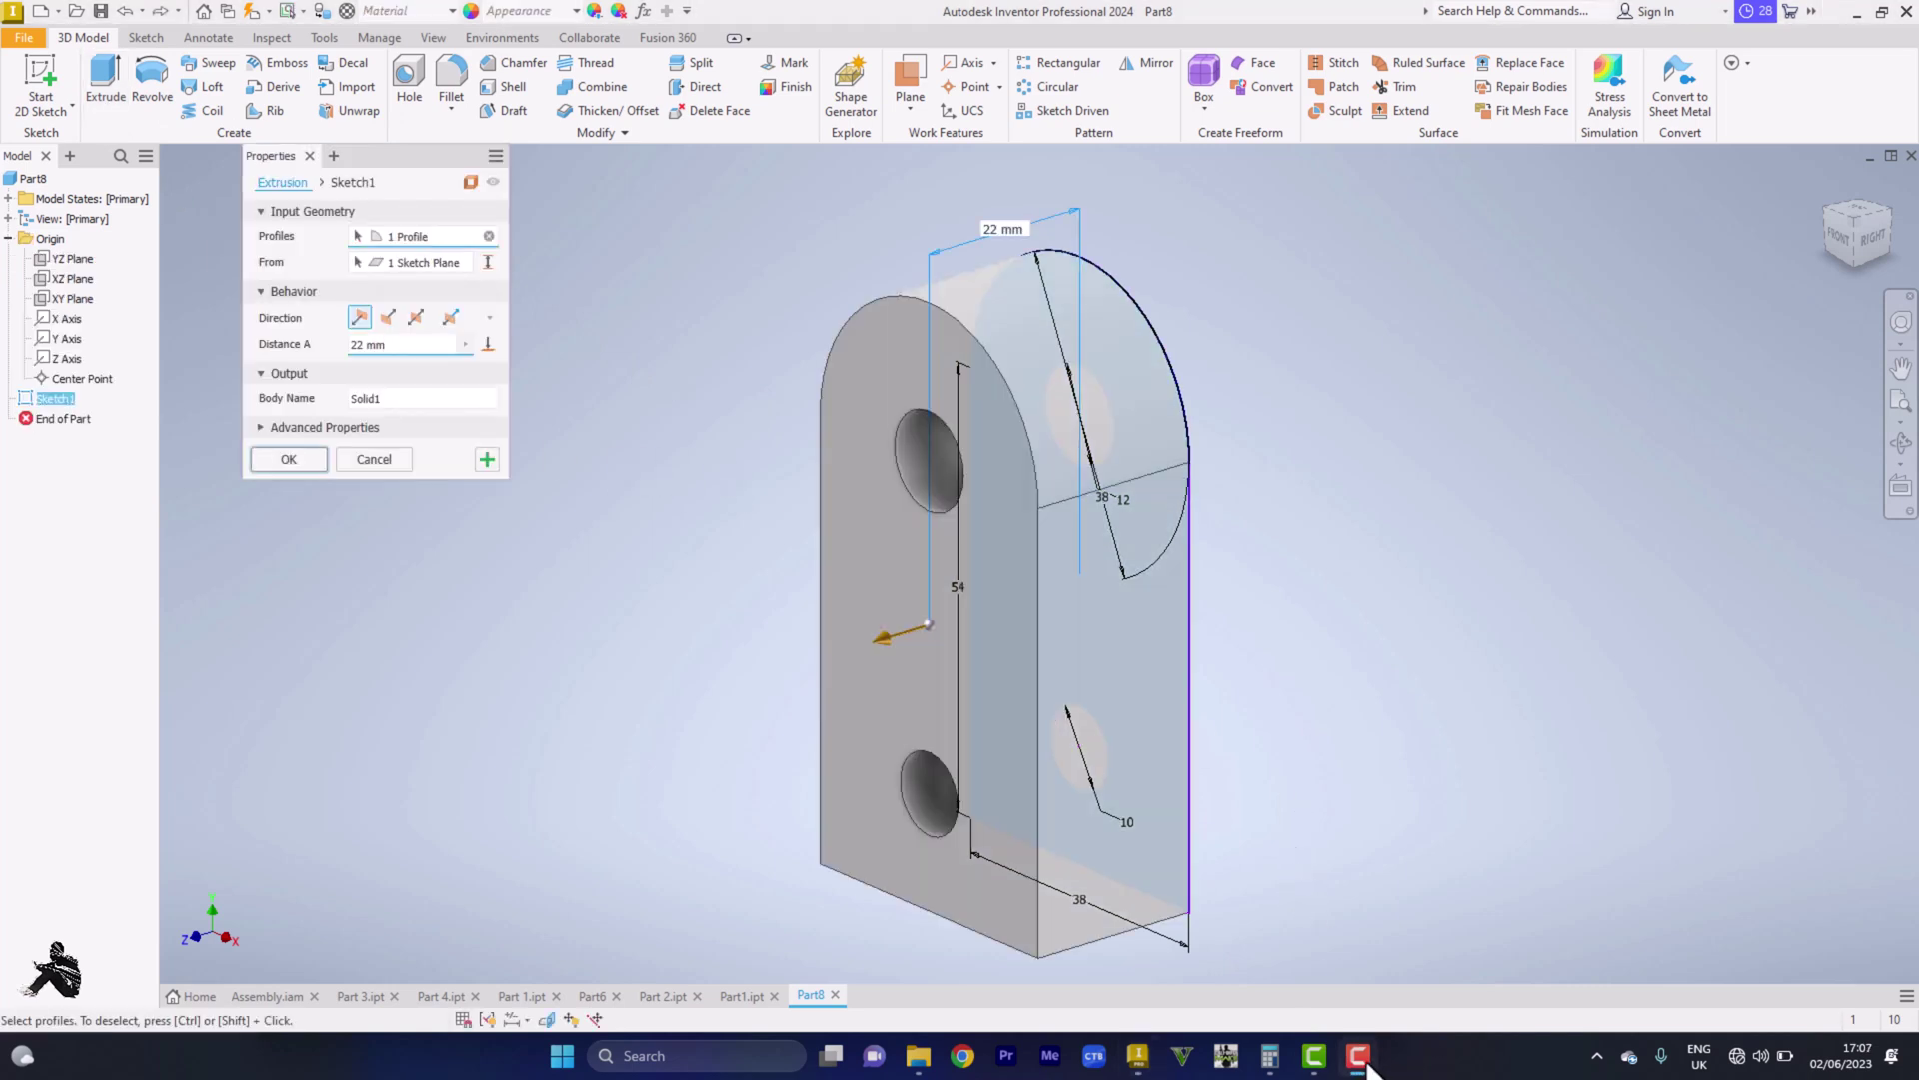
left_click(390, 317)
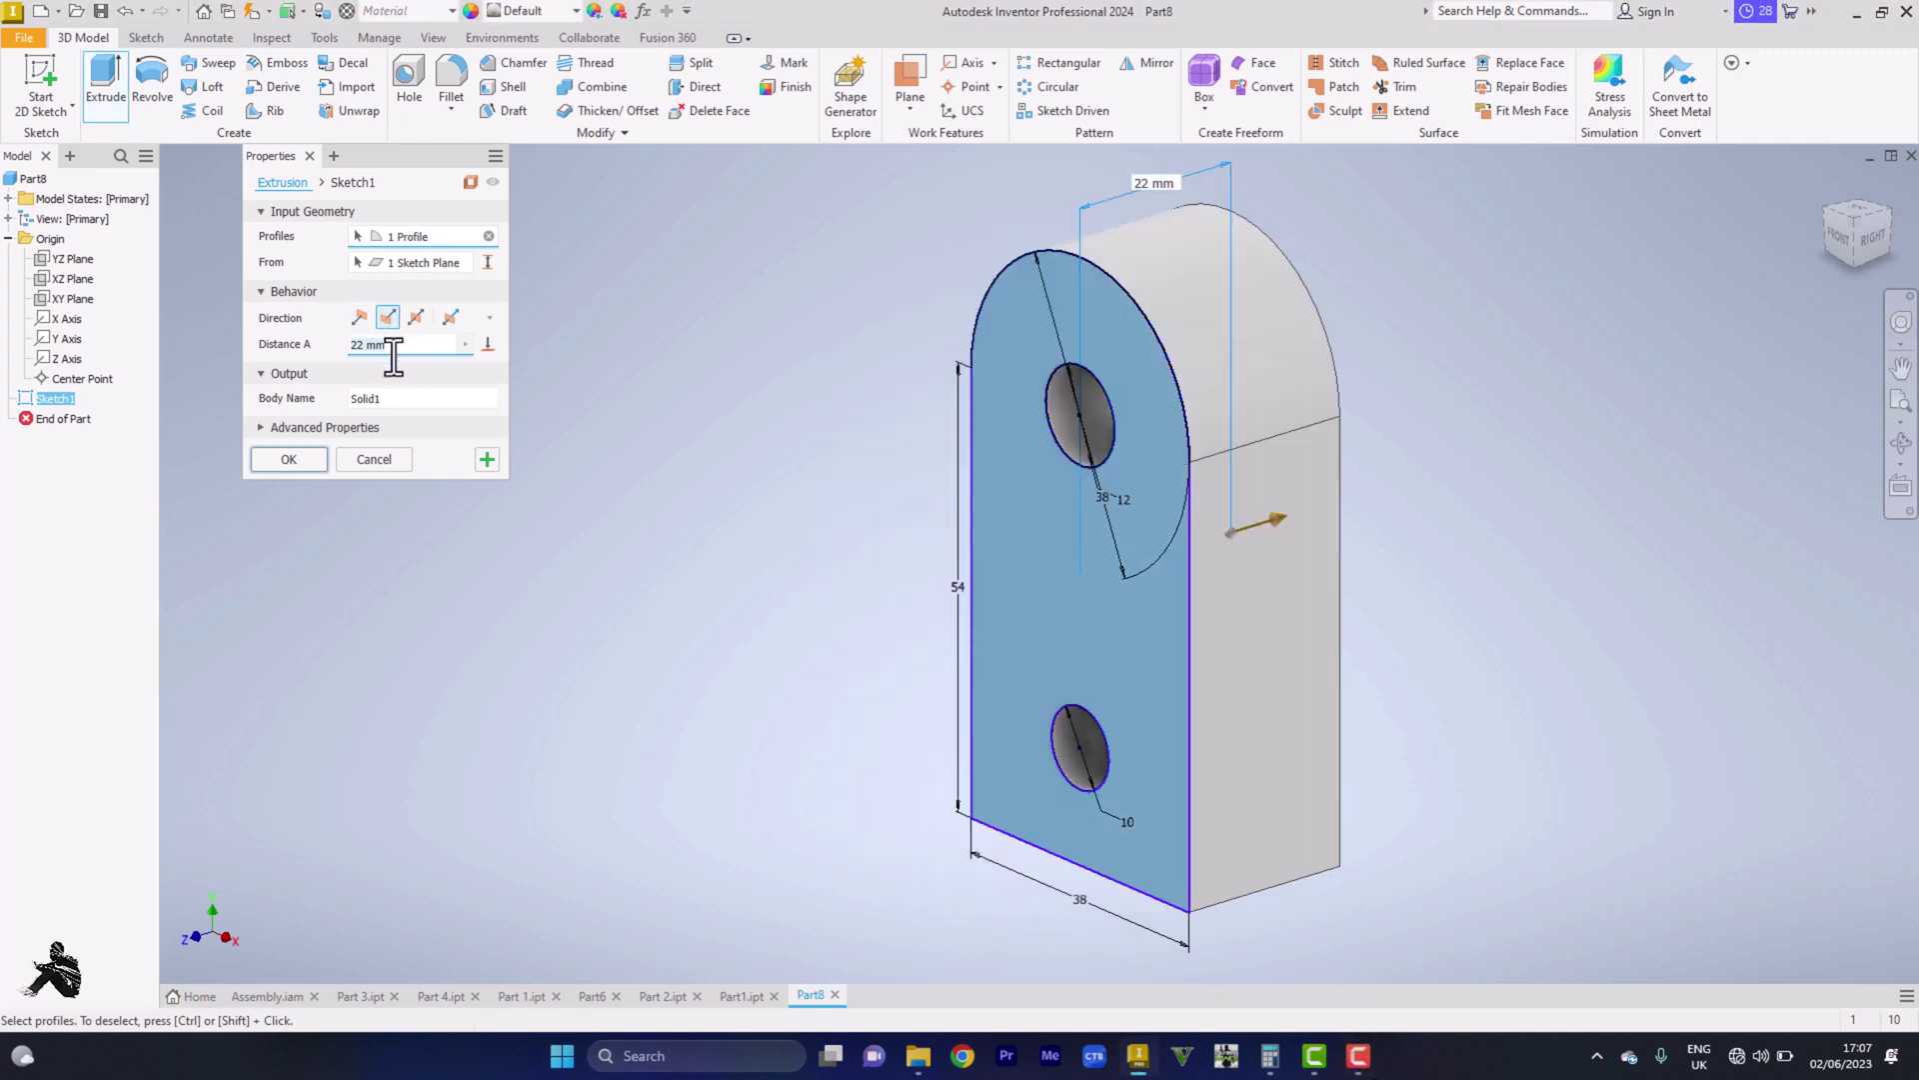
left_click(304, 455)
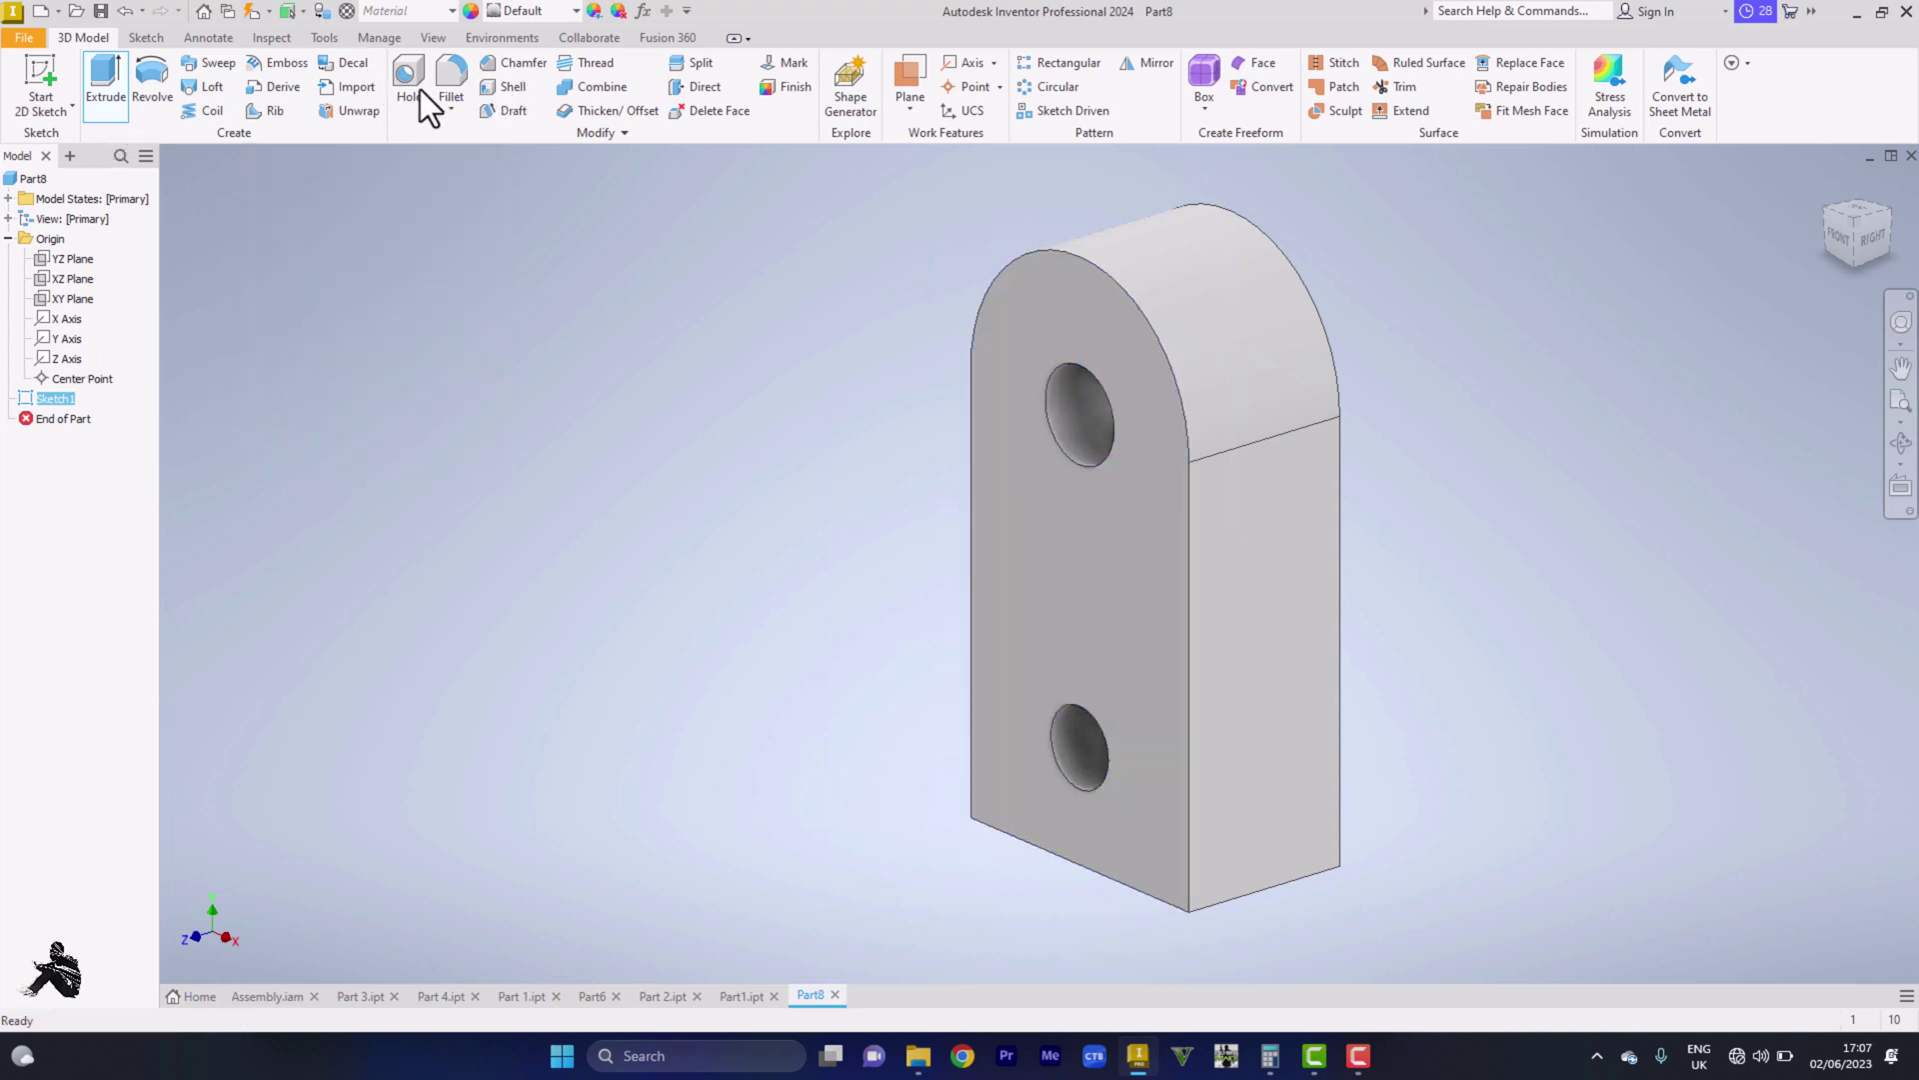
Step: Thread the upper hole M12x1.75 and share Sketch1 so it shows on the part
left_click(1061, 382)
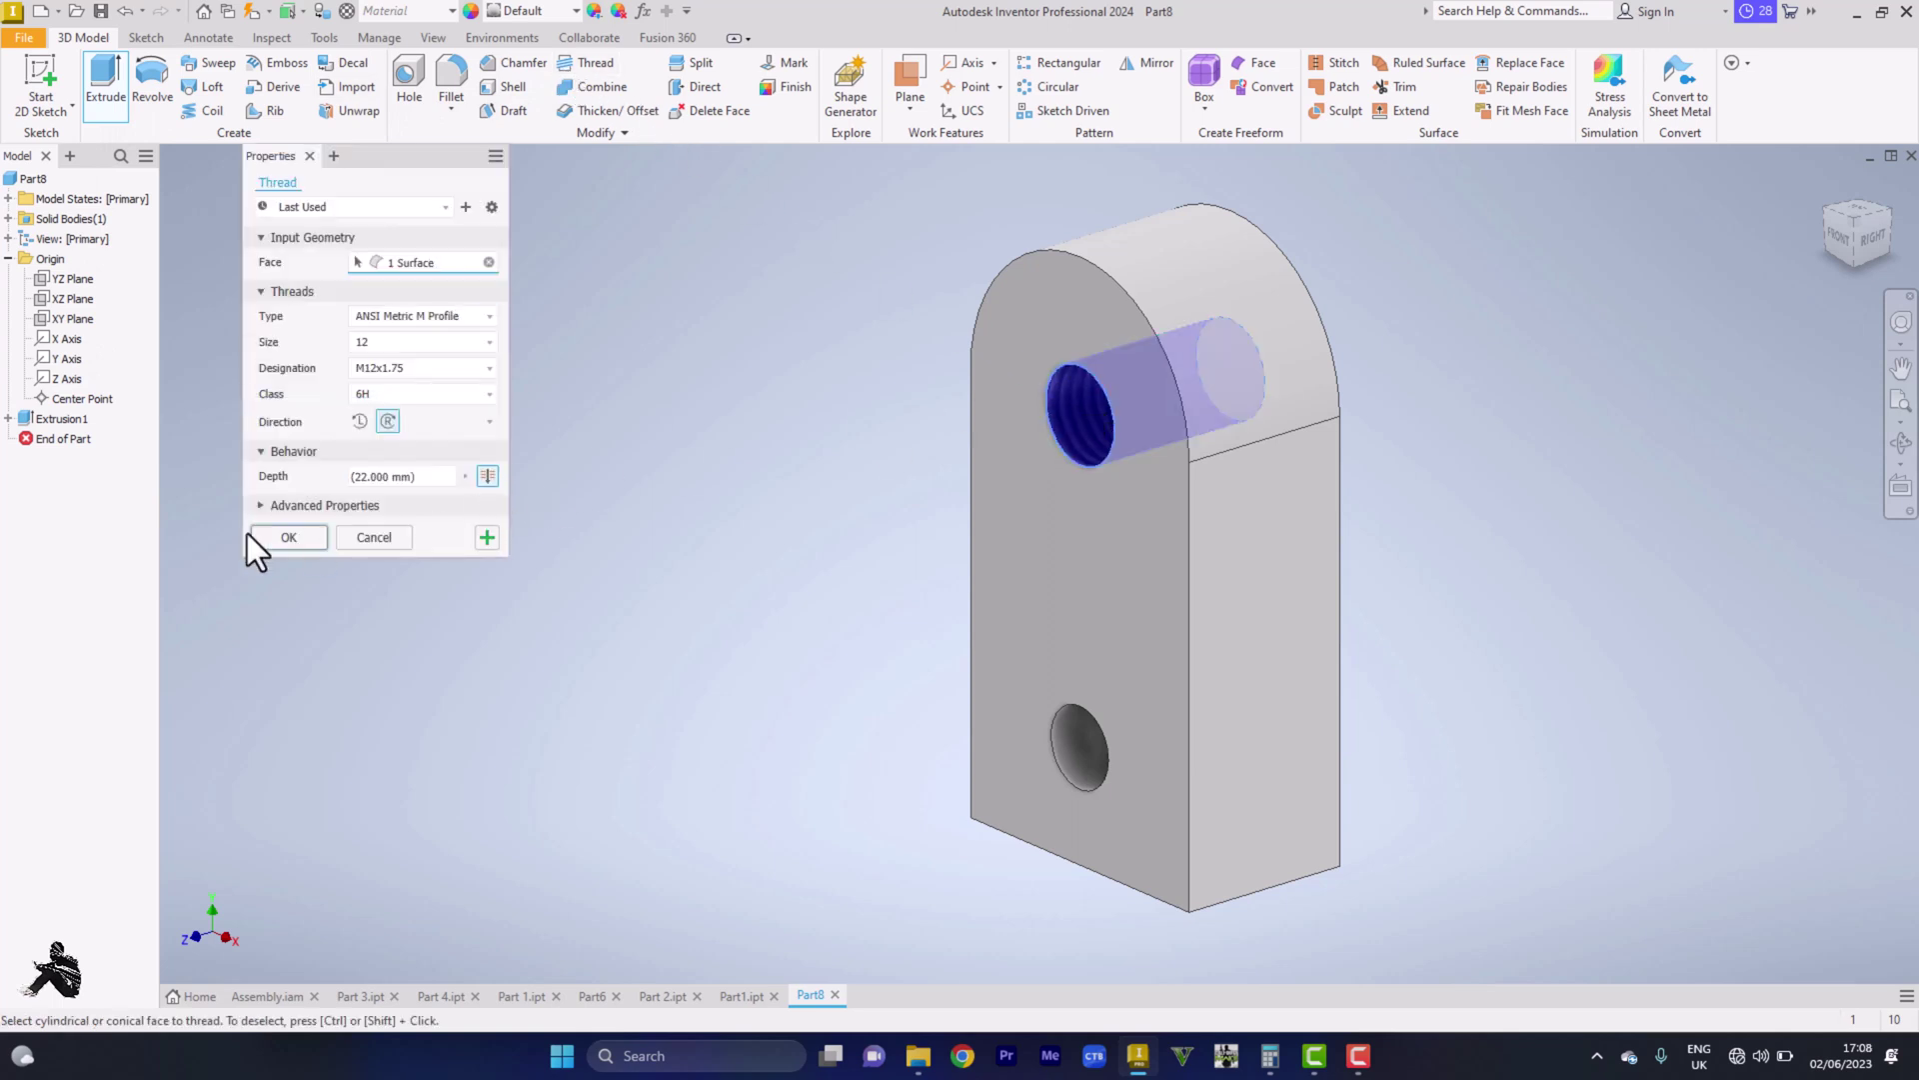
left_click(280, 537)
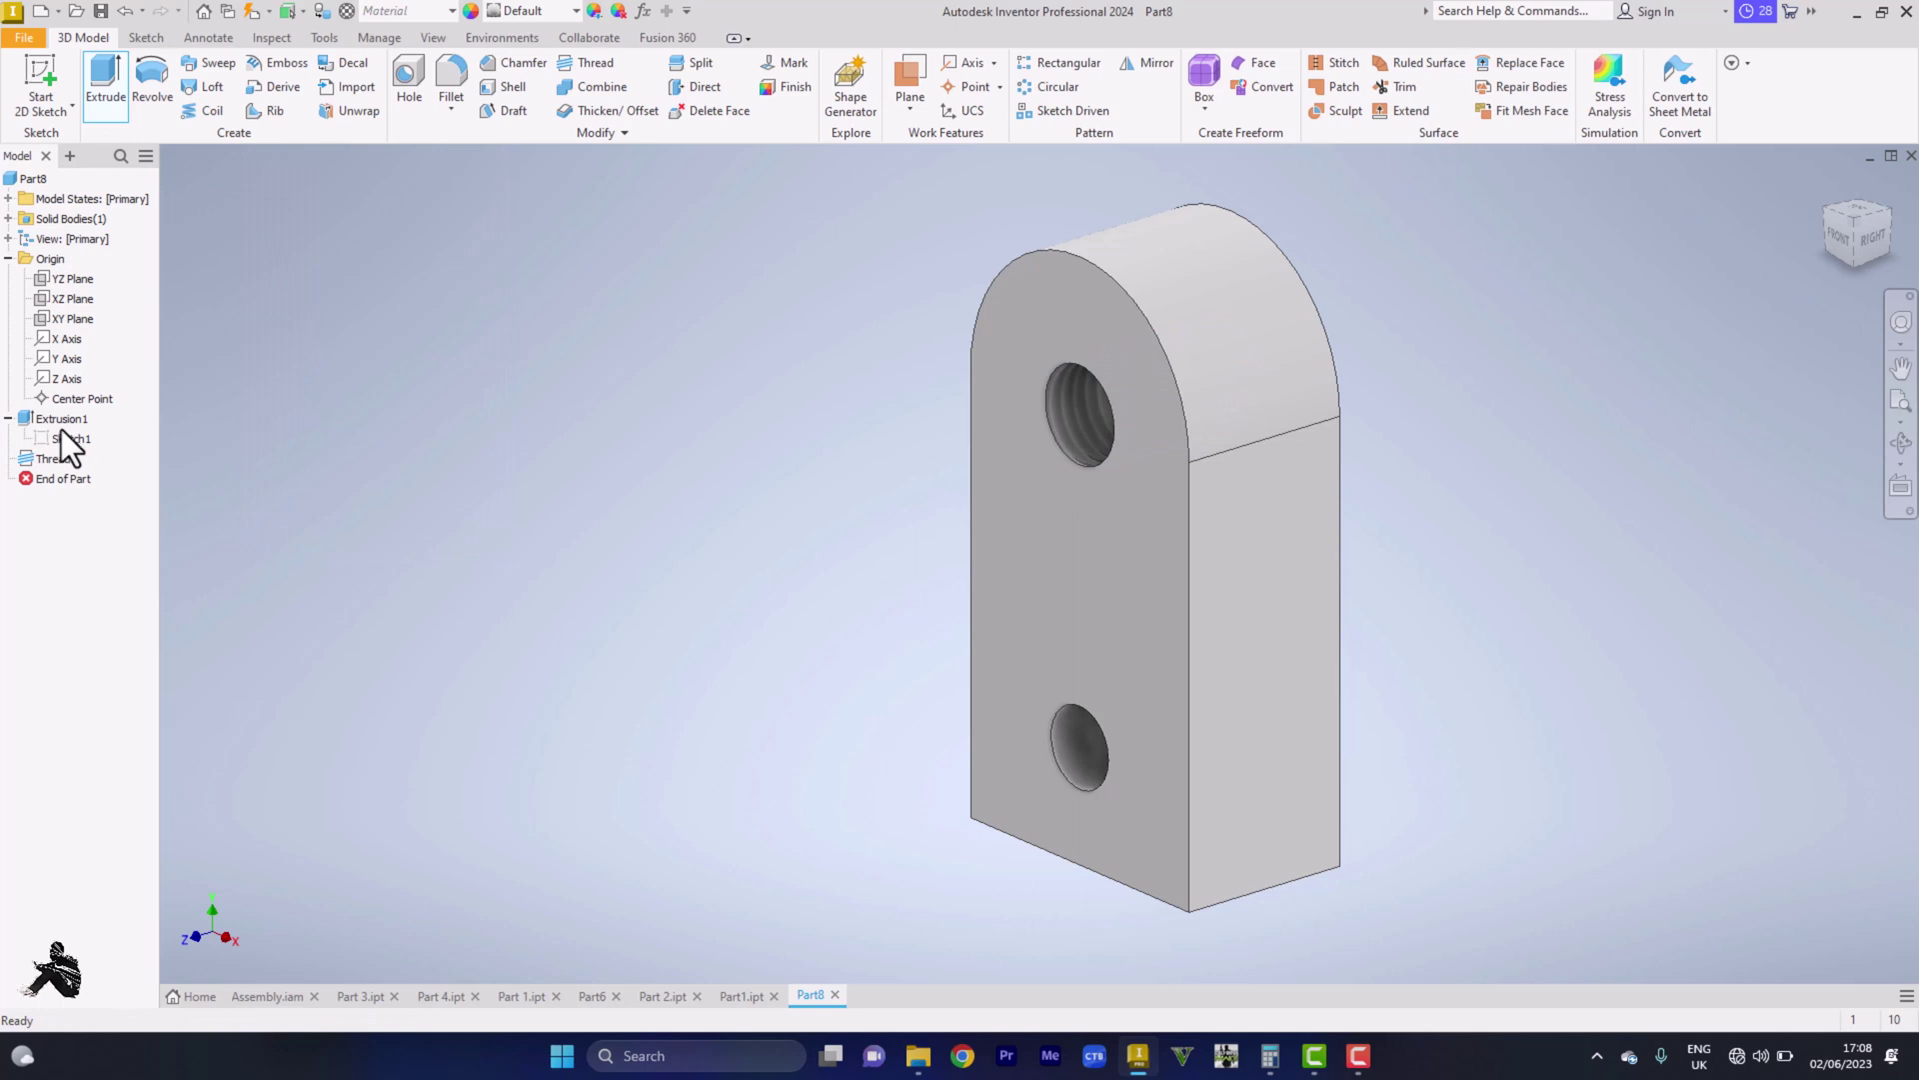
right_click(62, 436)
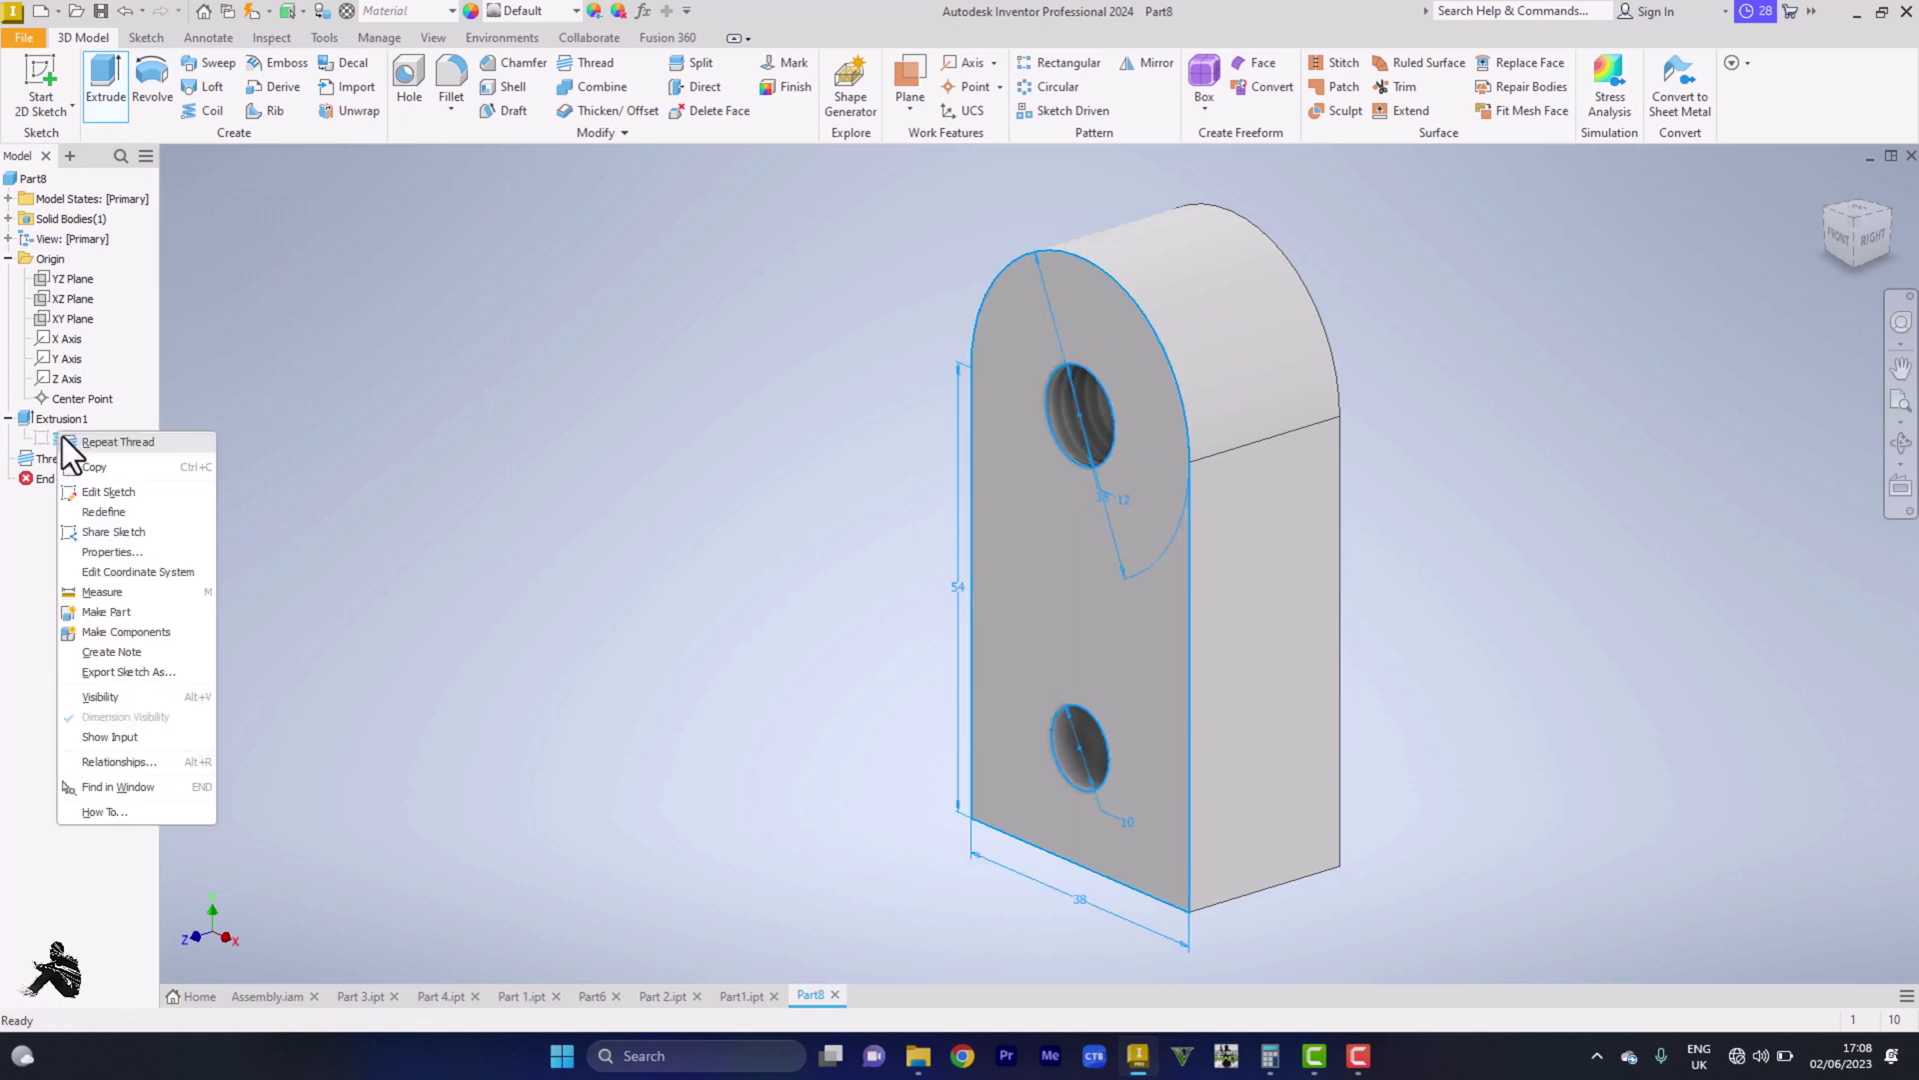
left_click(105, 528)
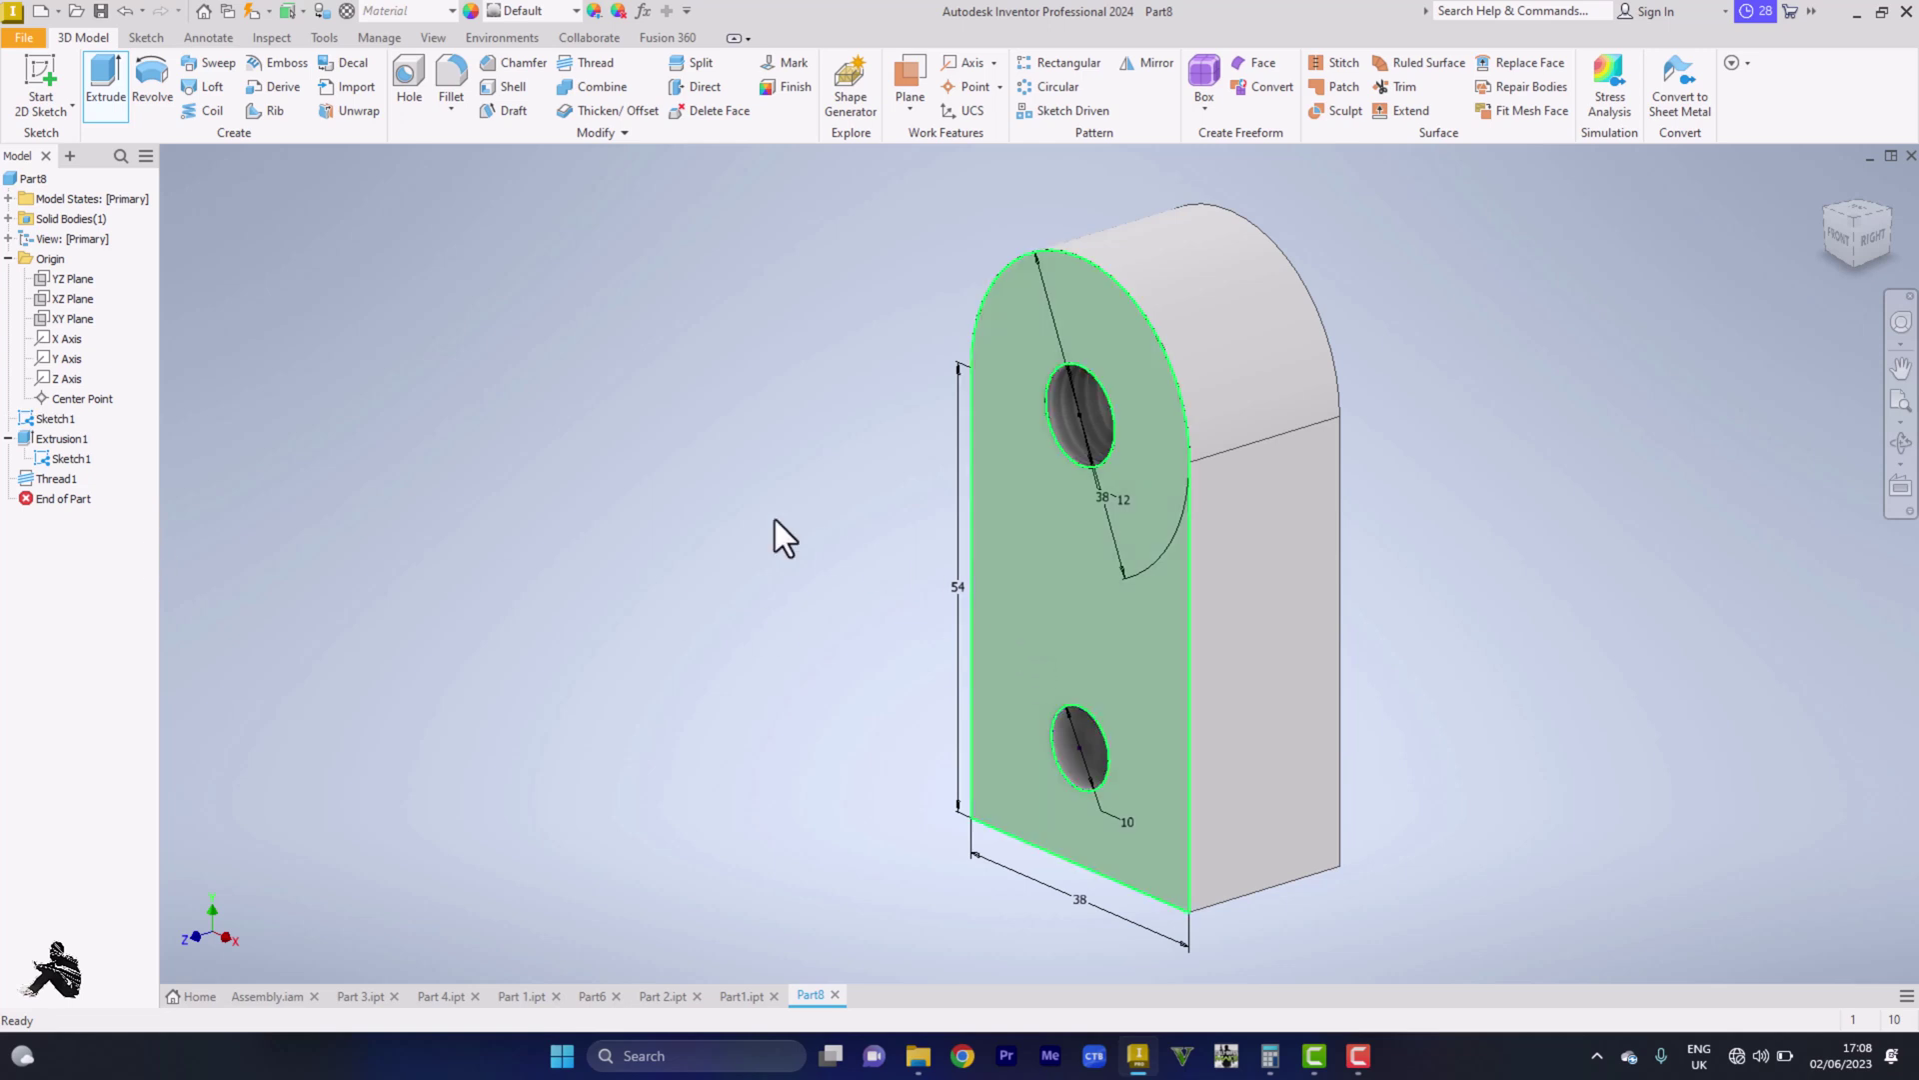
Step: Make the lower hole a counterbore: 20 mm diameter, 10 mm deep, 6 mm bore
left_click(406, 102)
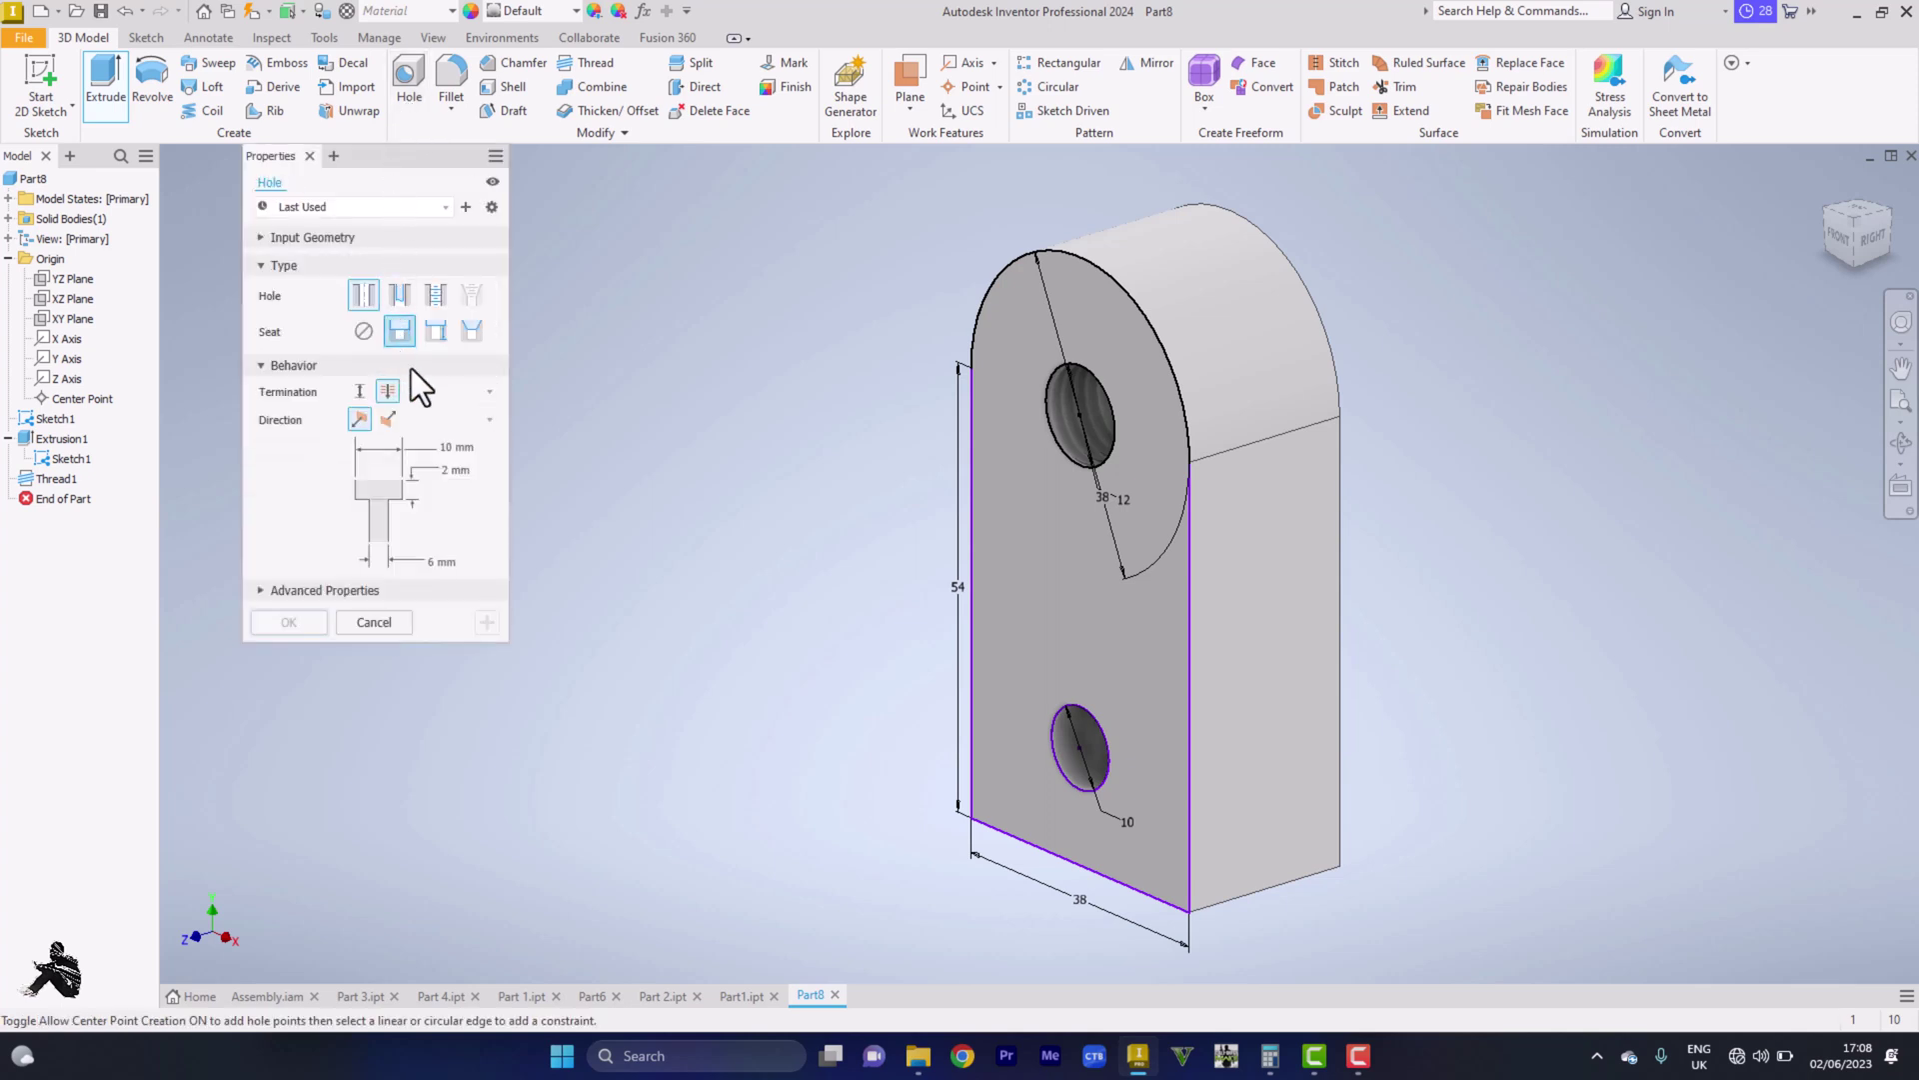
left_click(1082, 748)
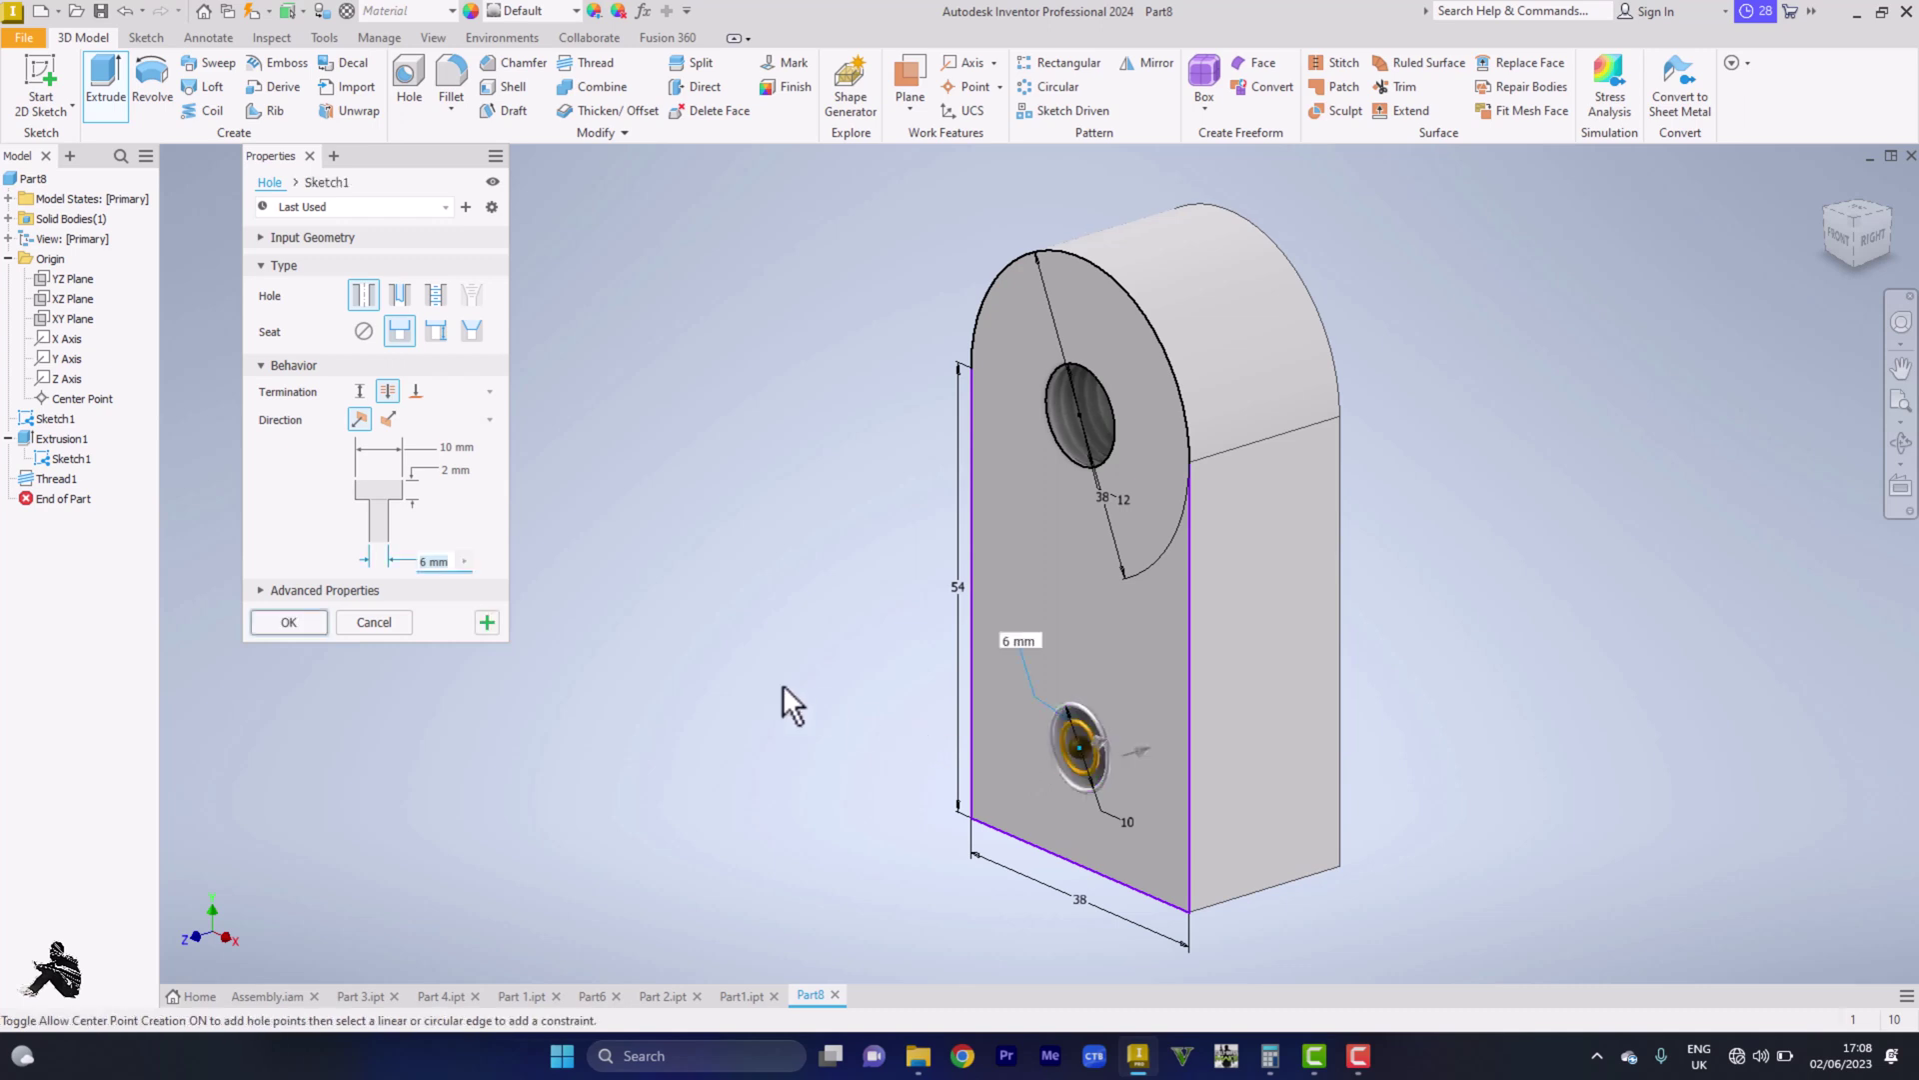
left_click(455, 449)
type("20")
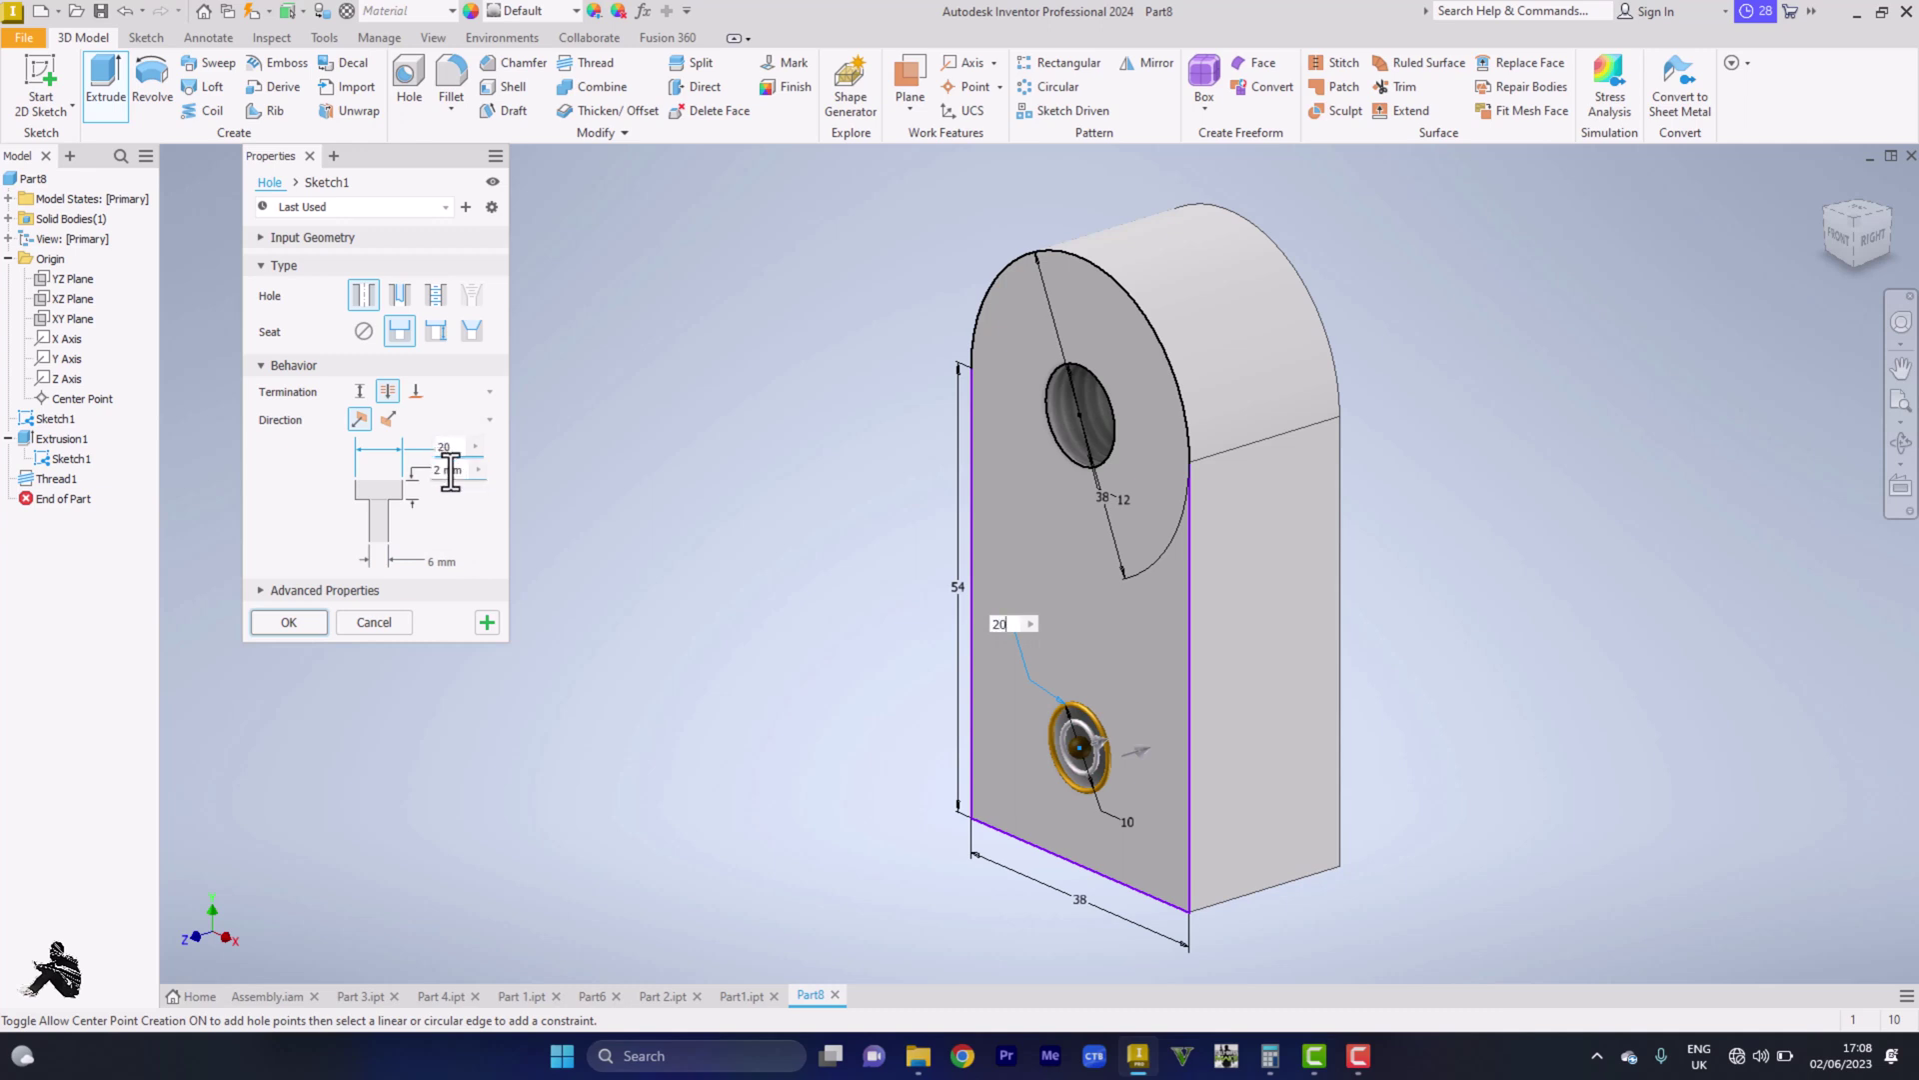
left_click(451, 469)
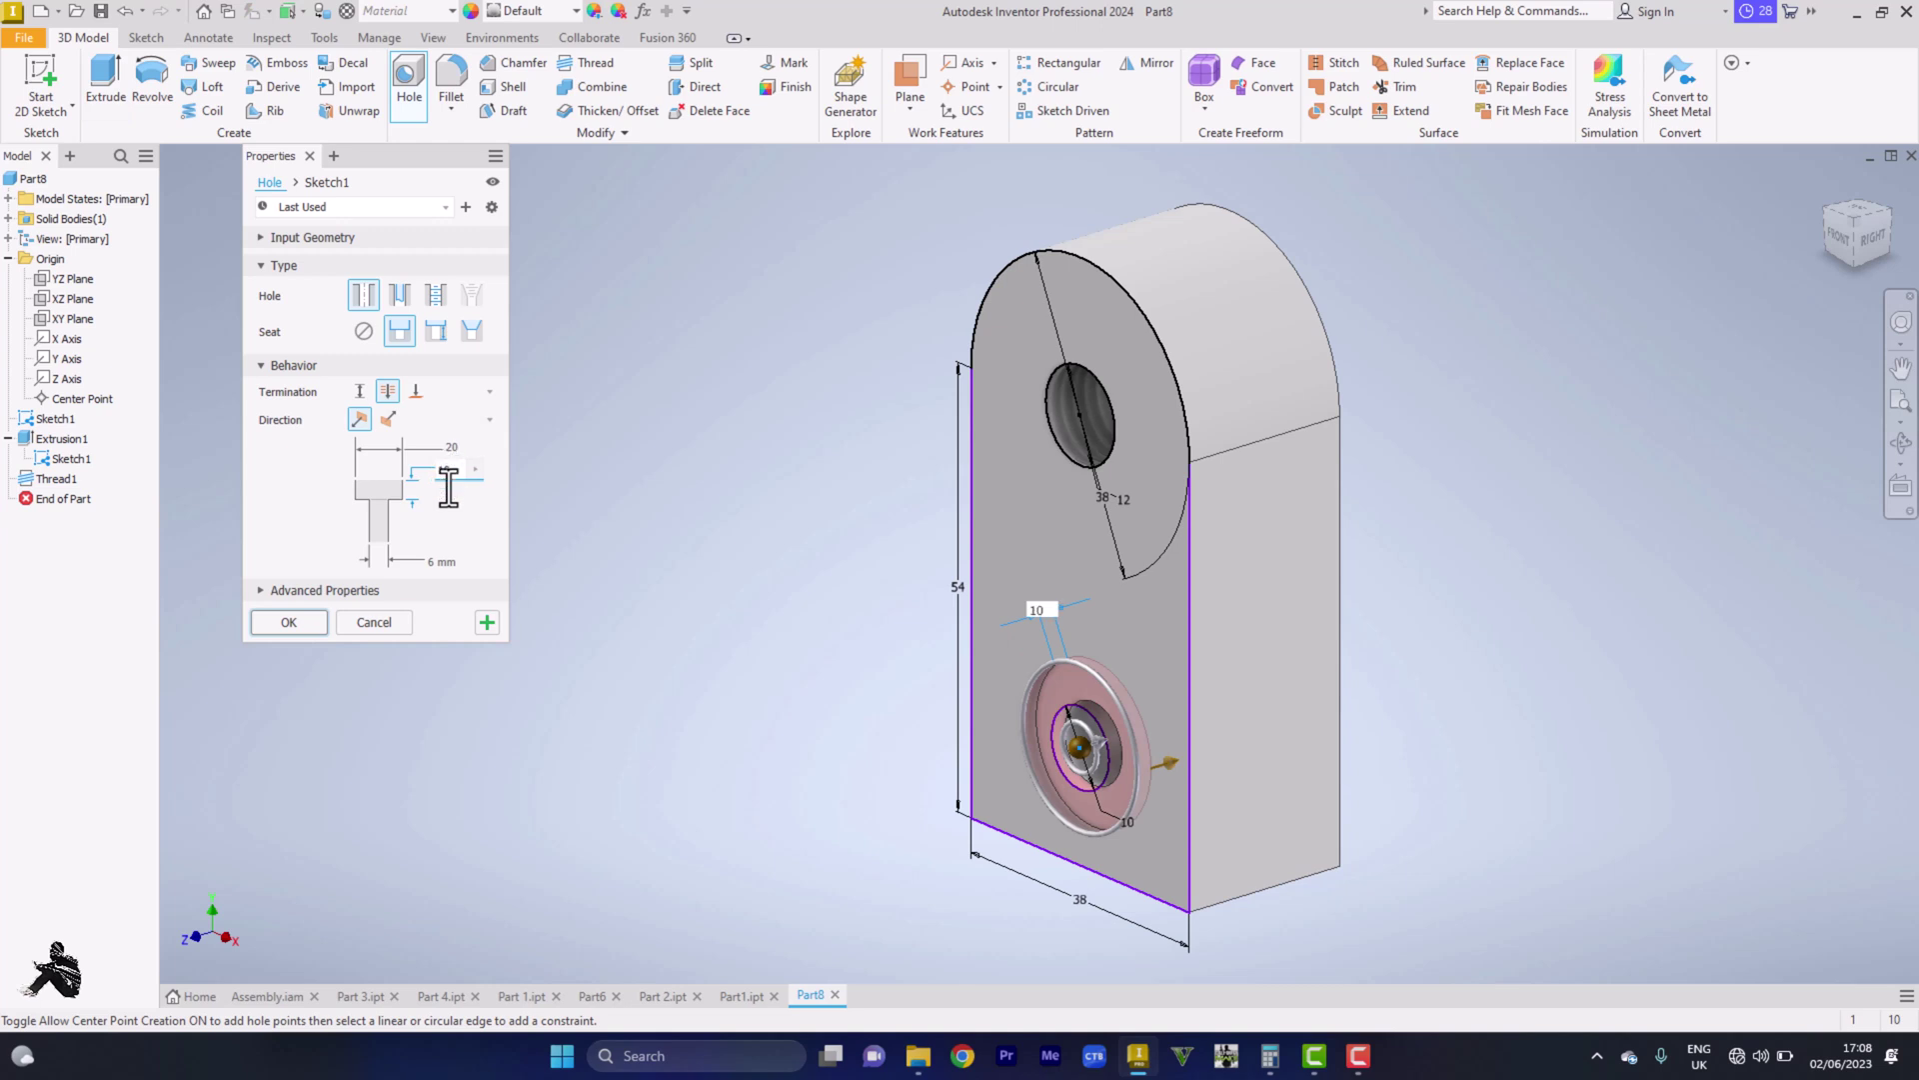
left_click(431, 561)
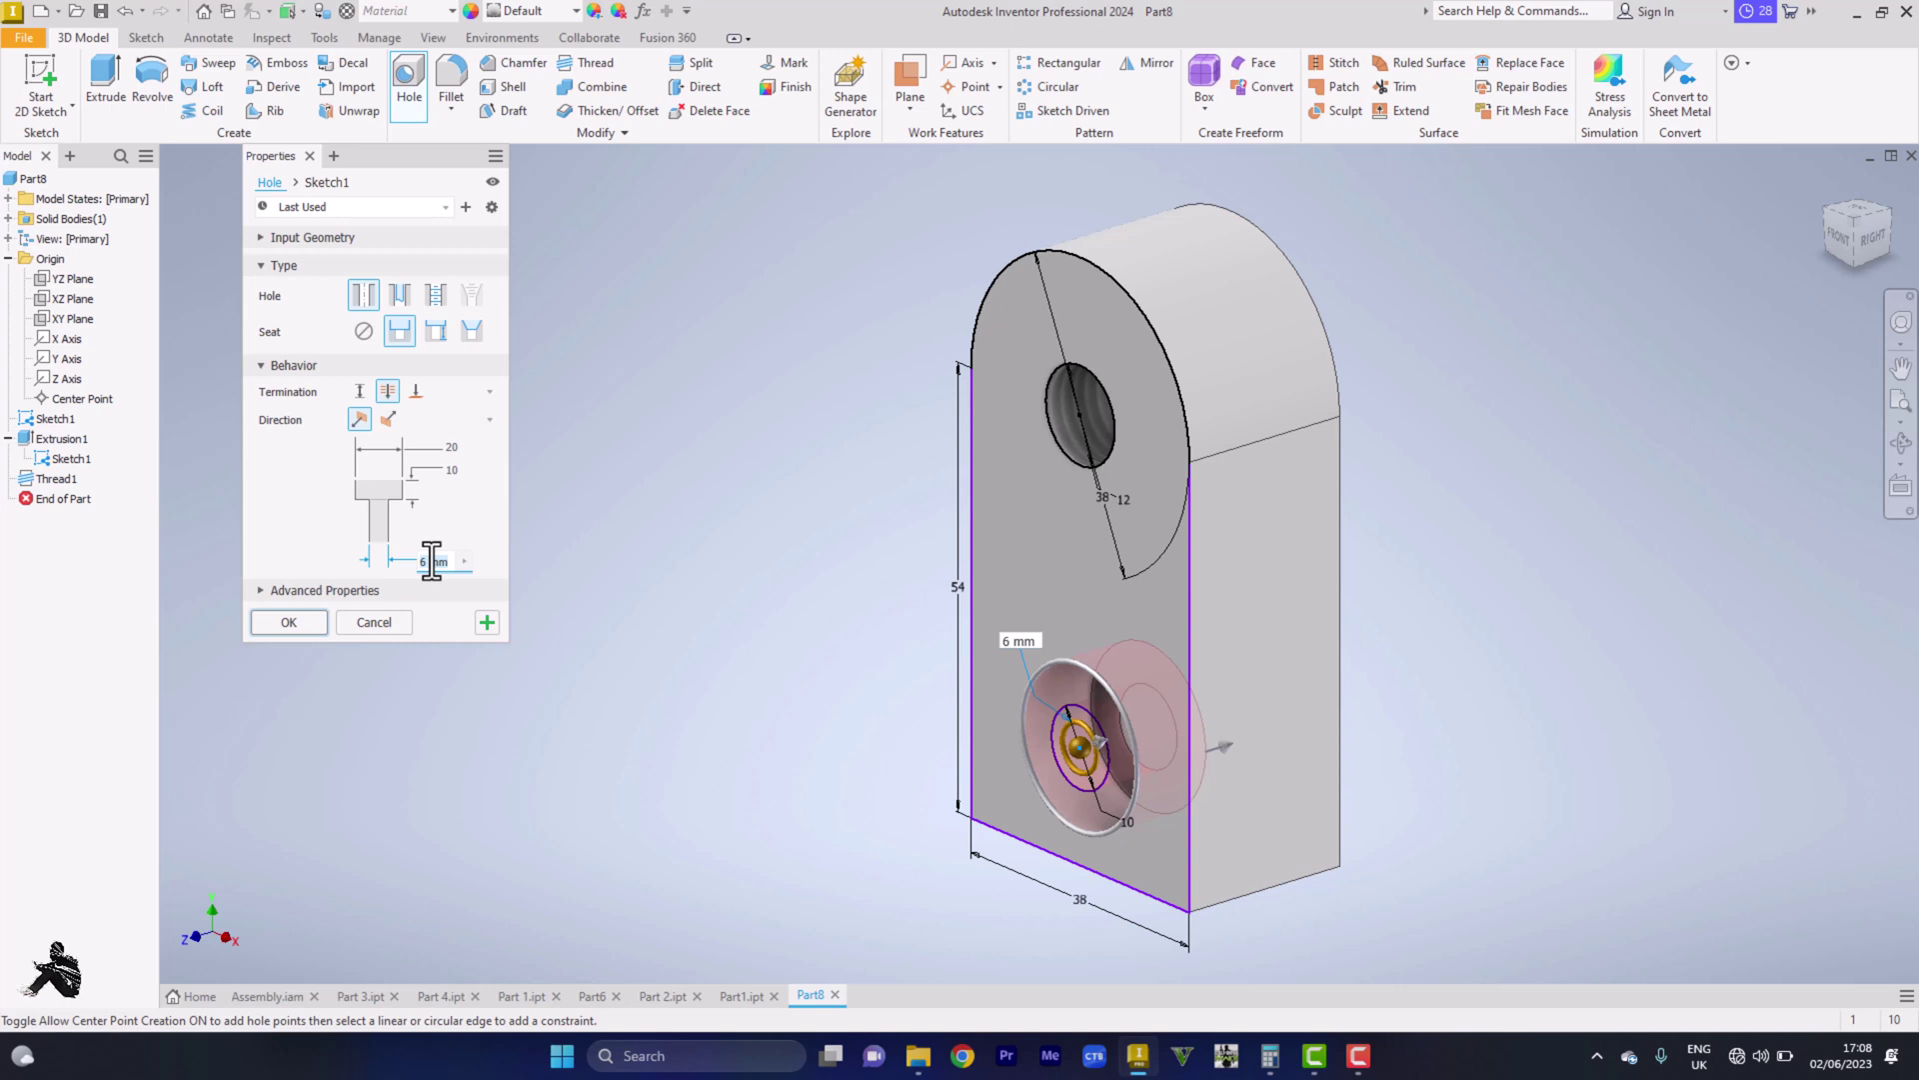
left_click(265, 626)
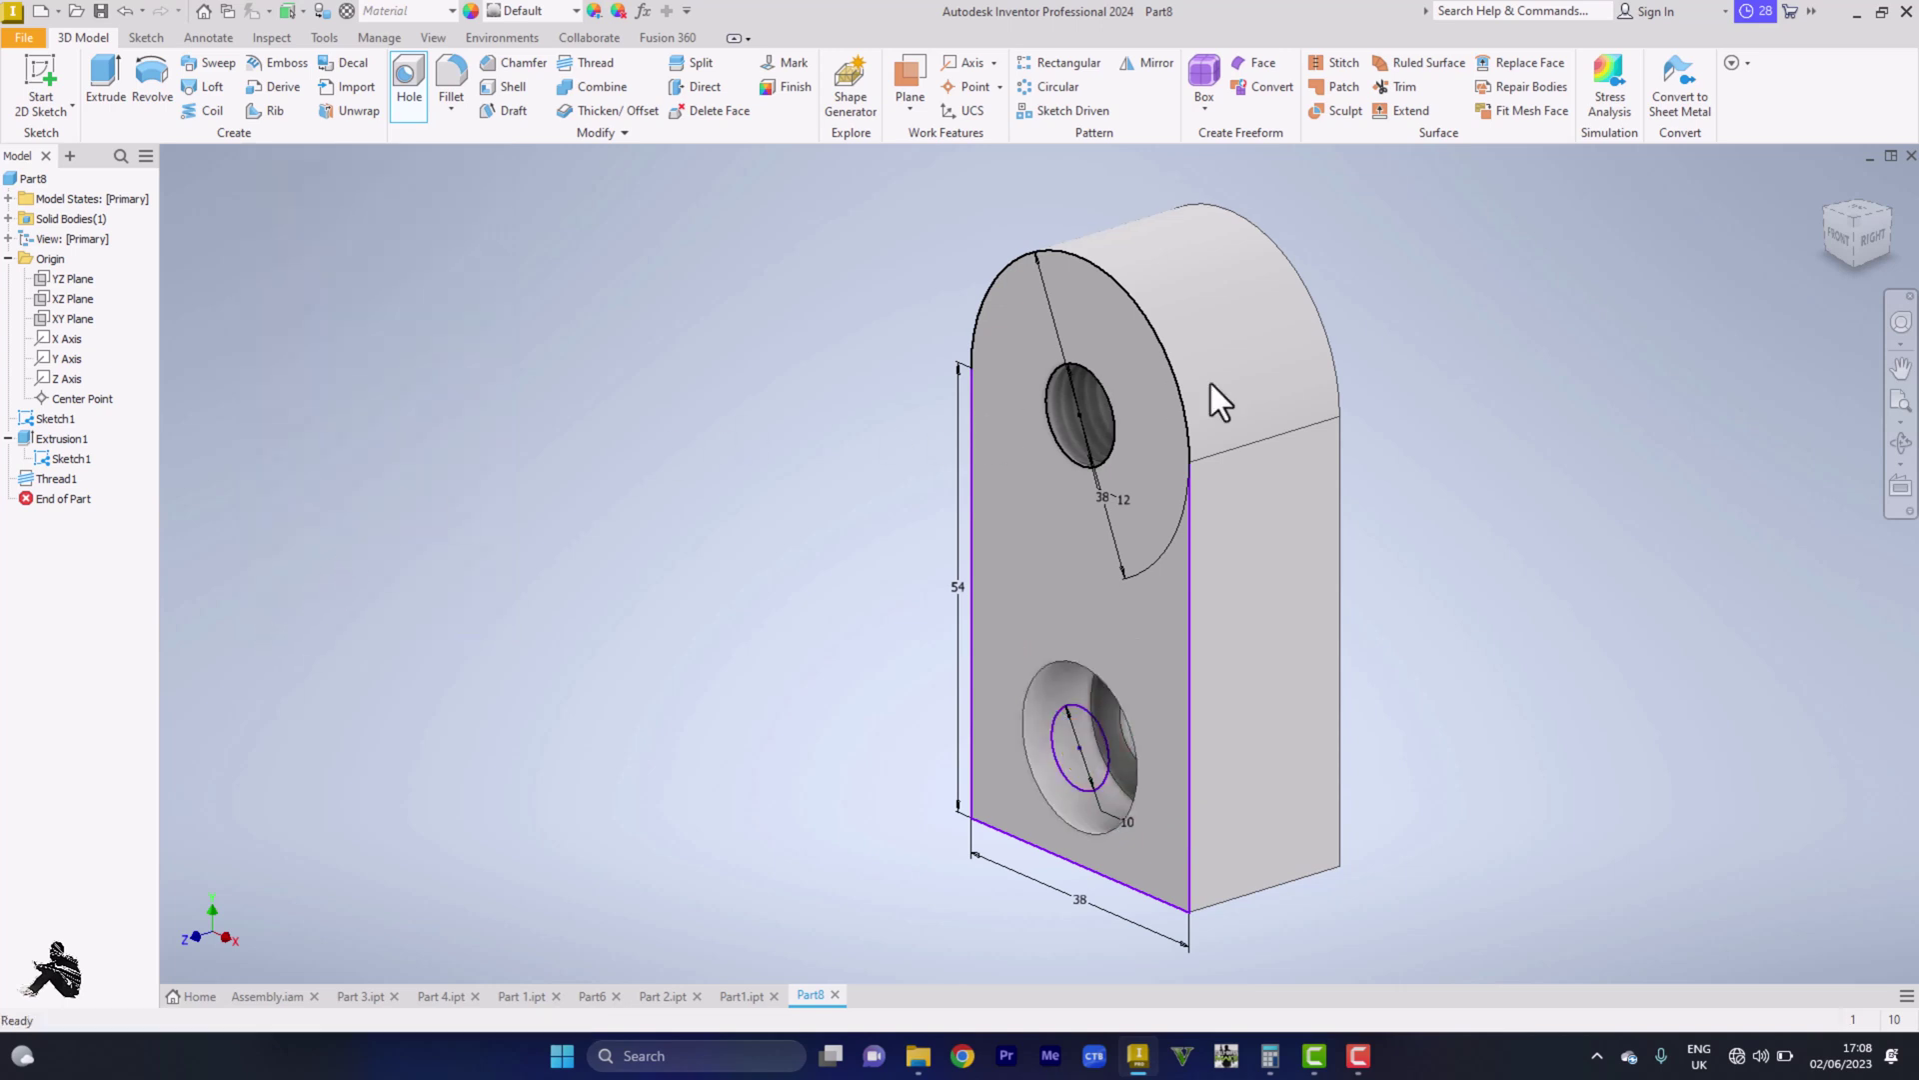
Step: Return to the home view, hide Sketch1, and apply the Foil Gold appearance
left_click(1826, 184)
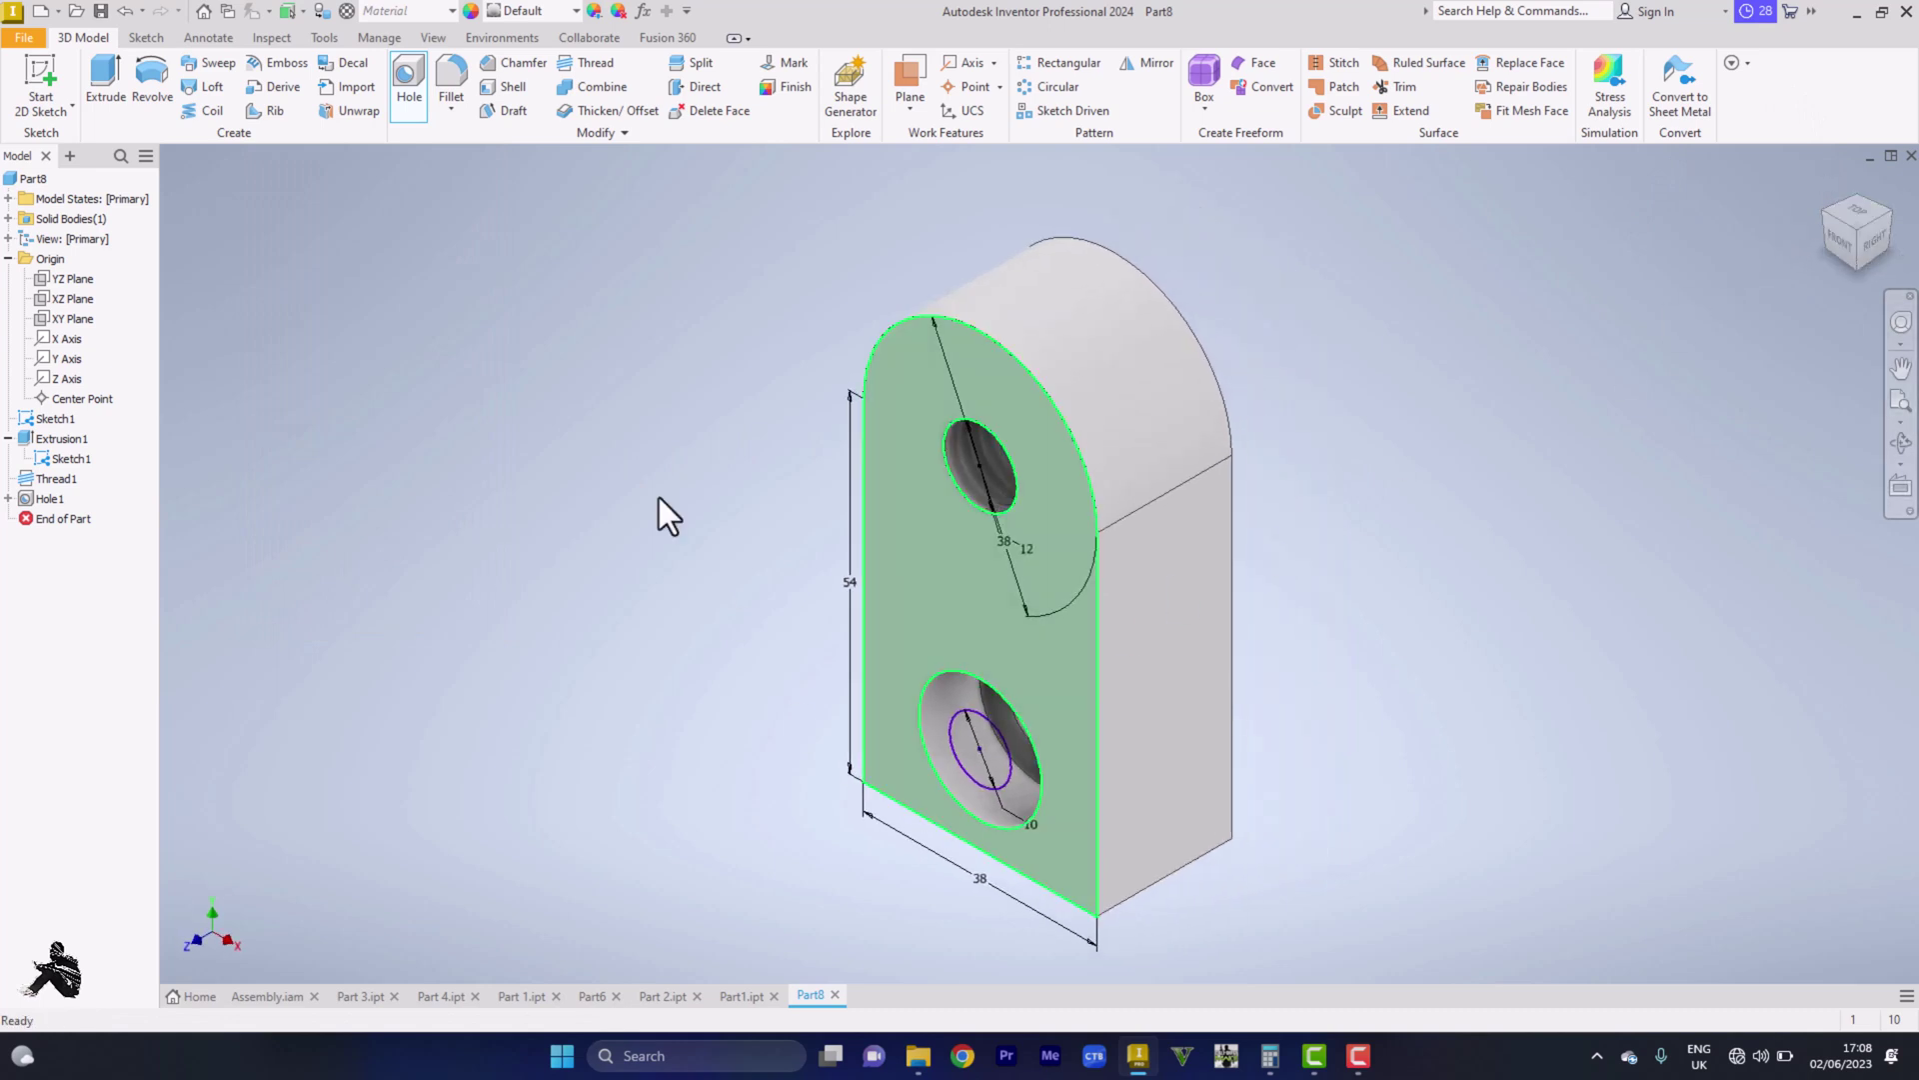
right_click(69, 460)
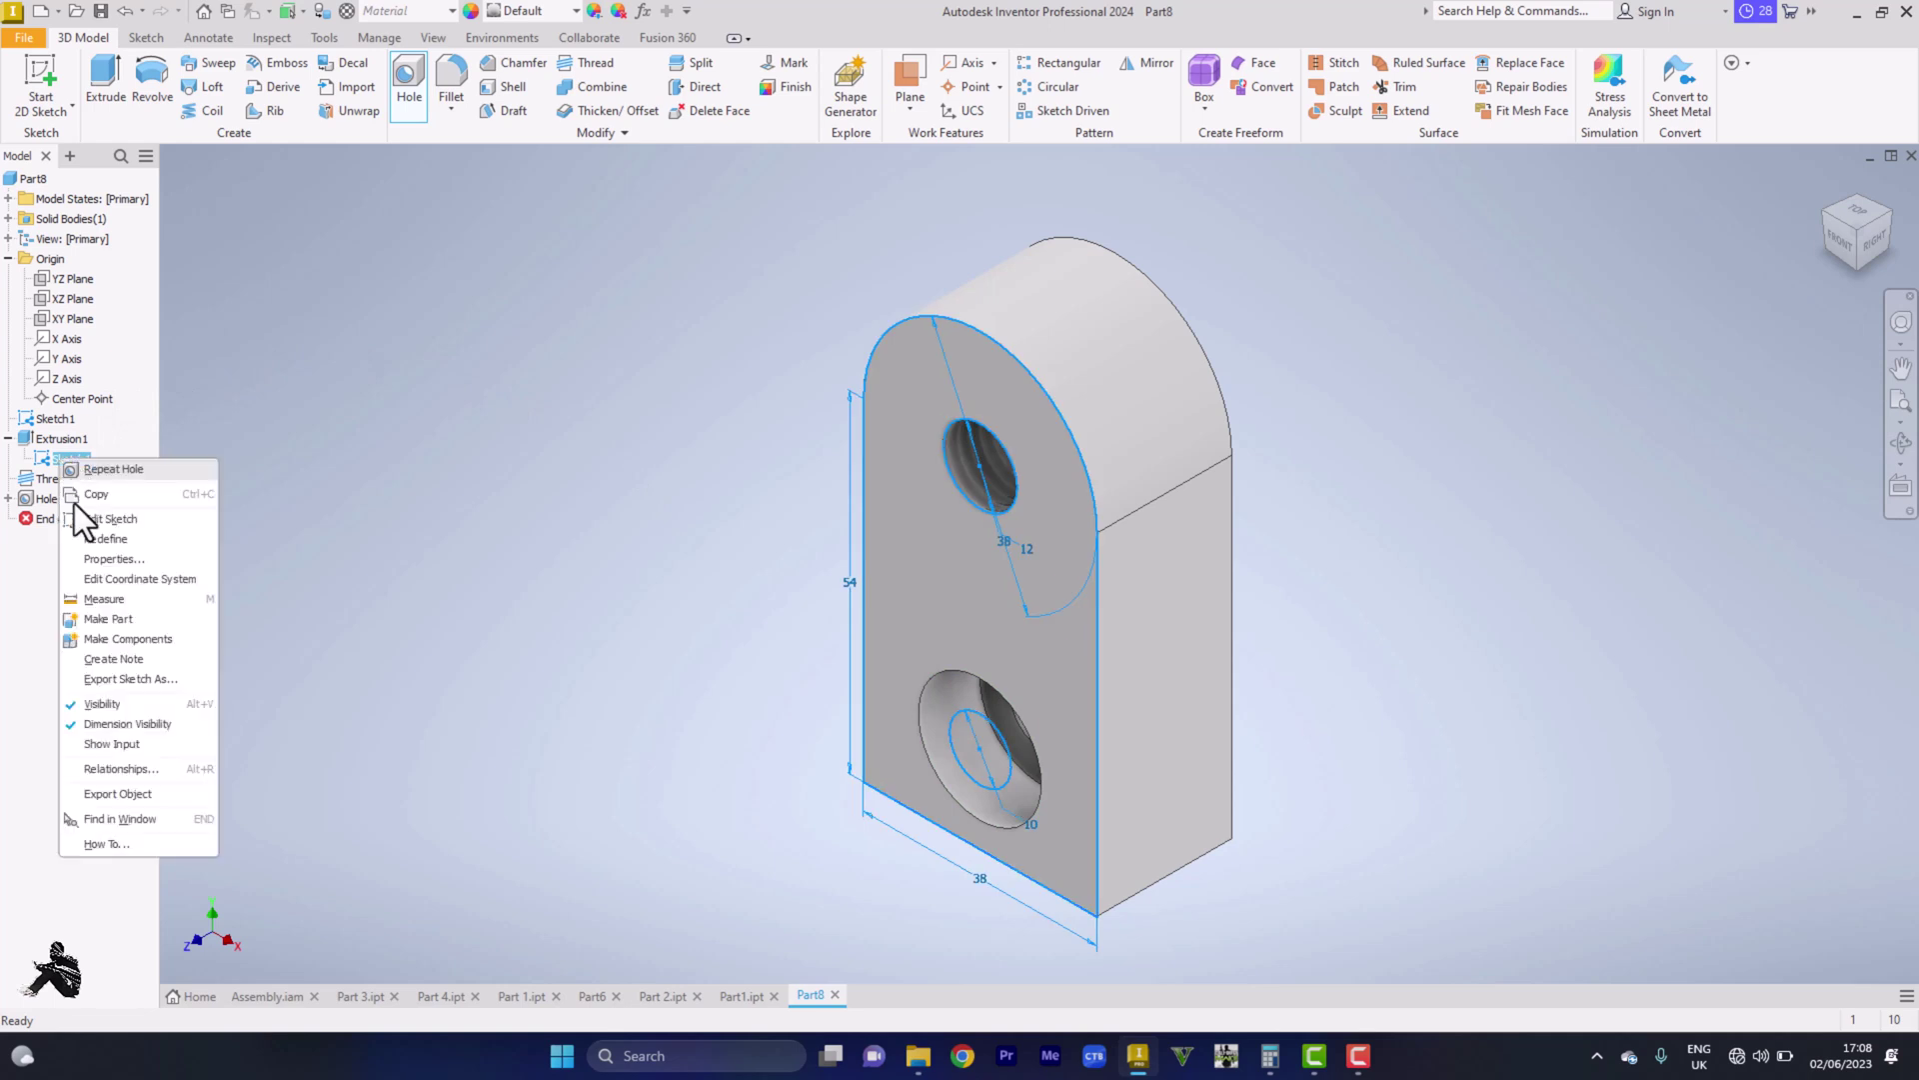
left_click(94, 705)
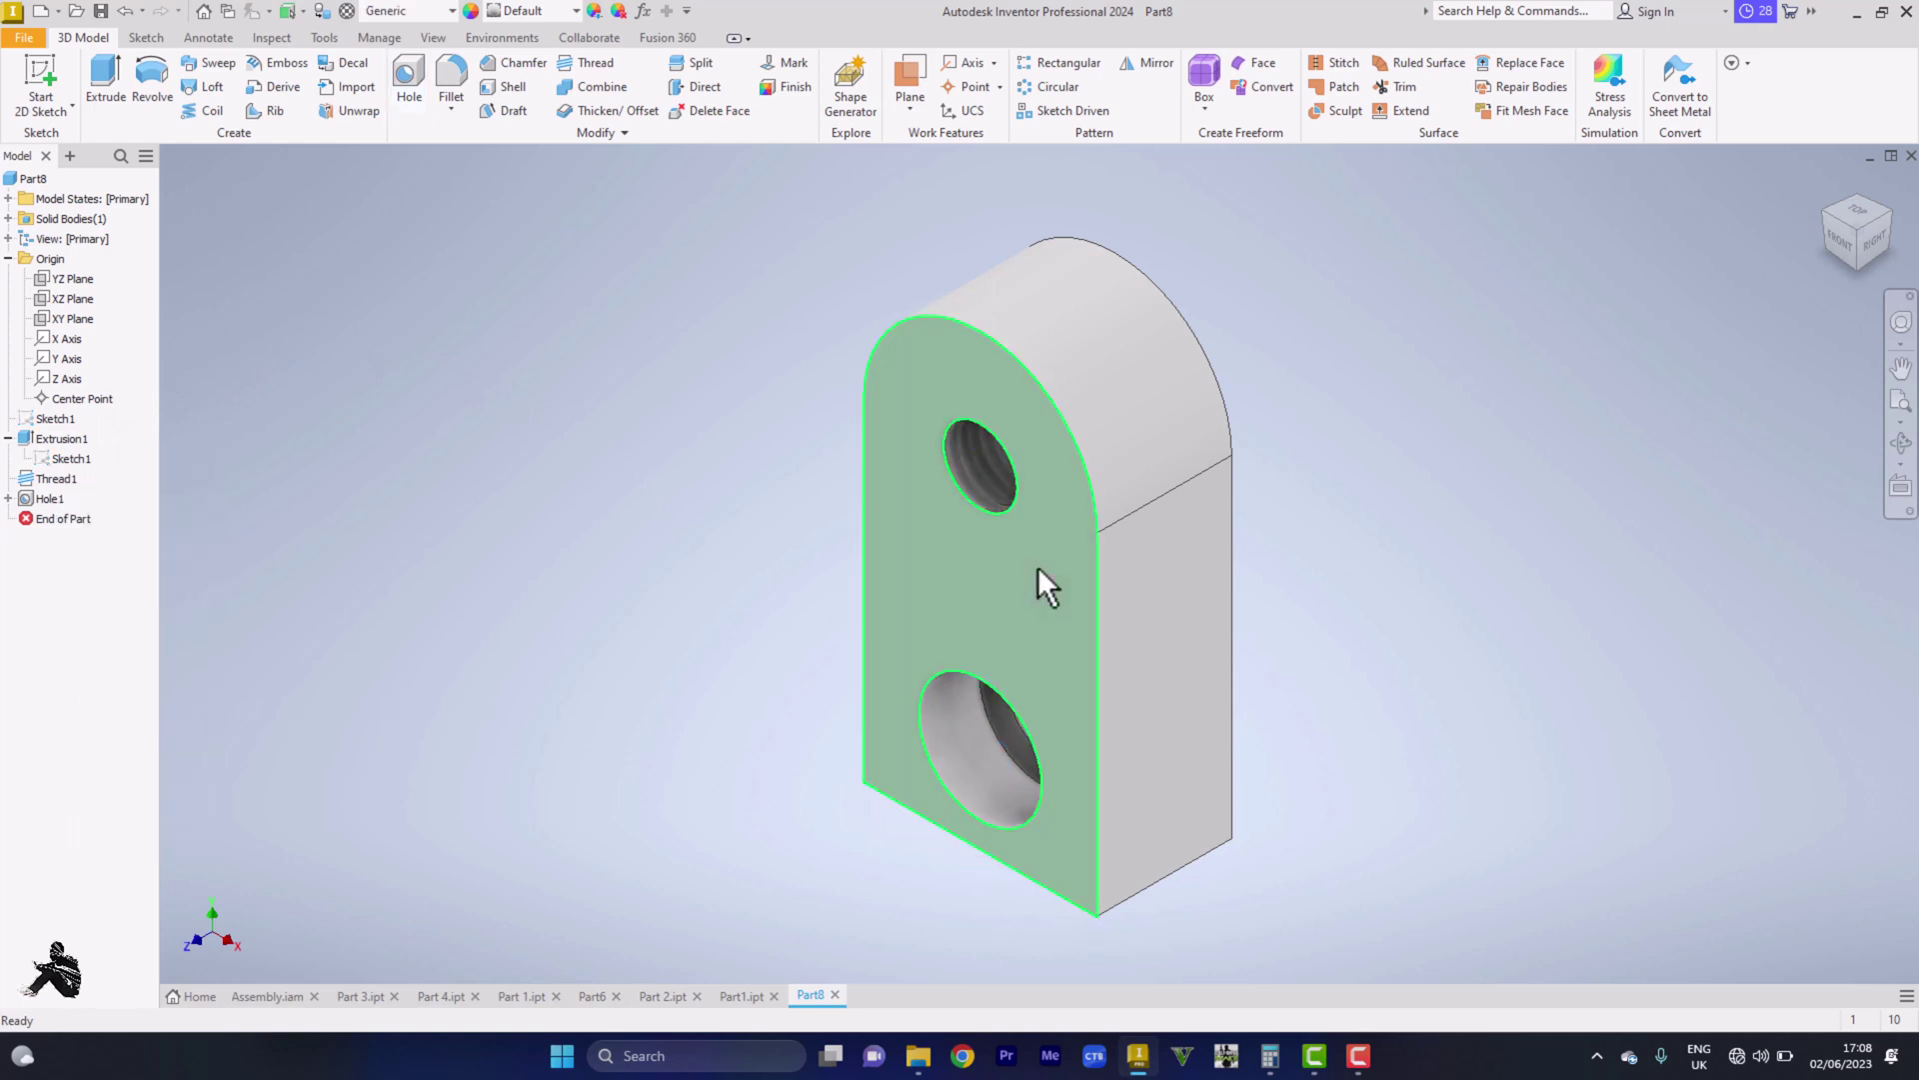
left_click(548, 10)
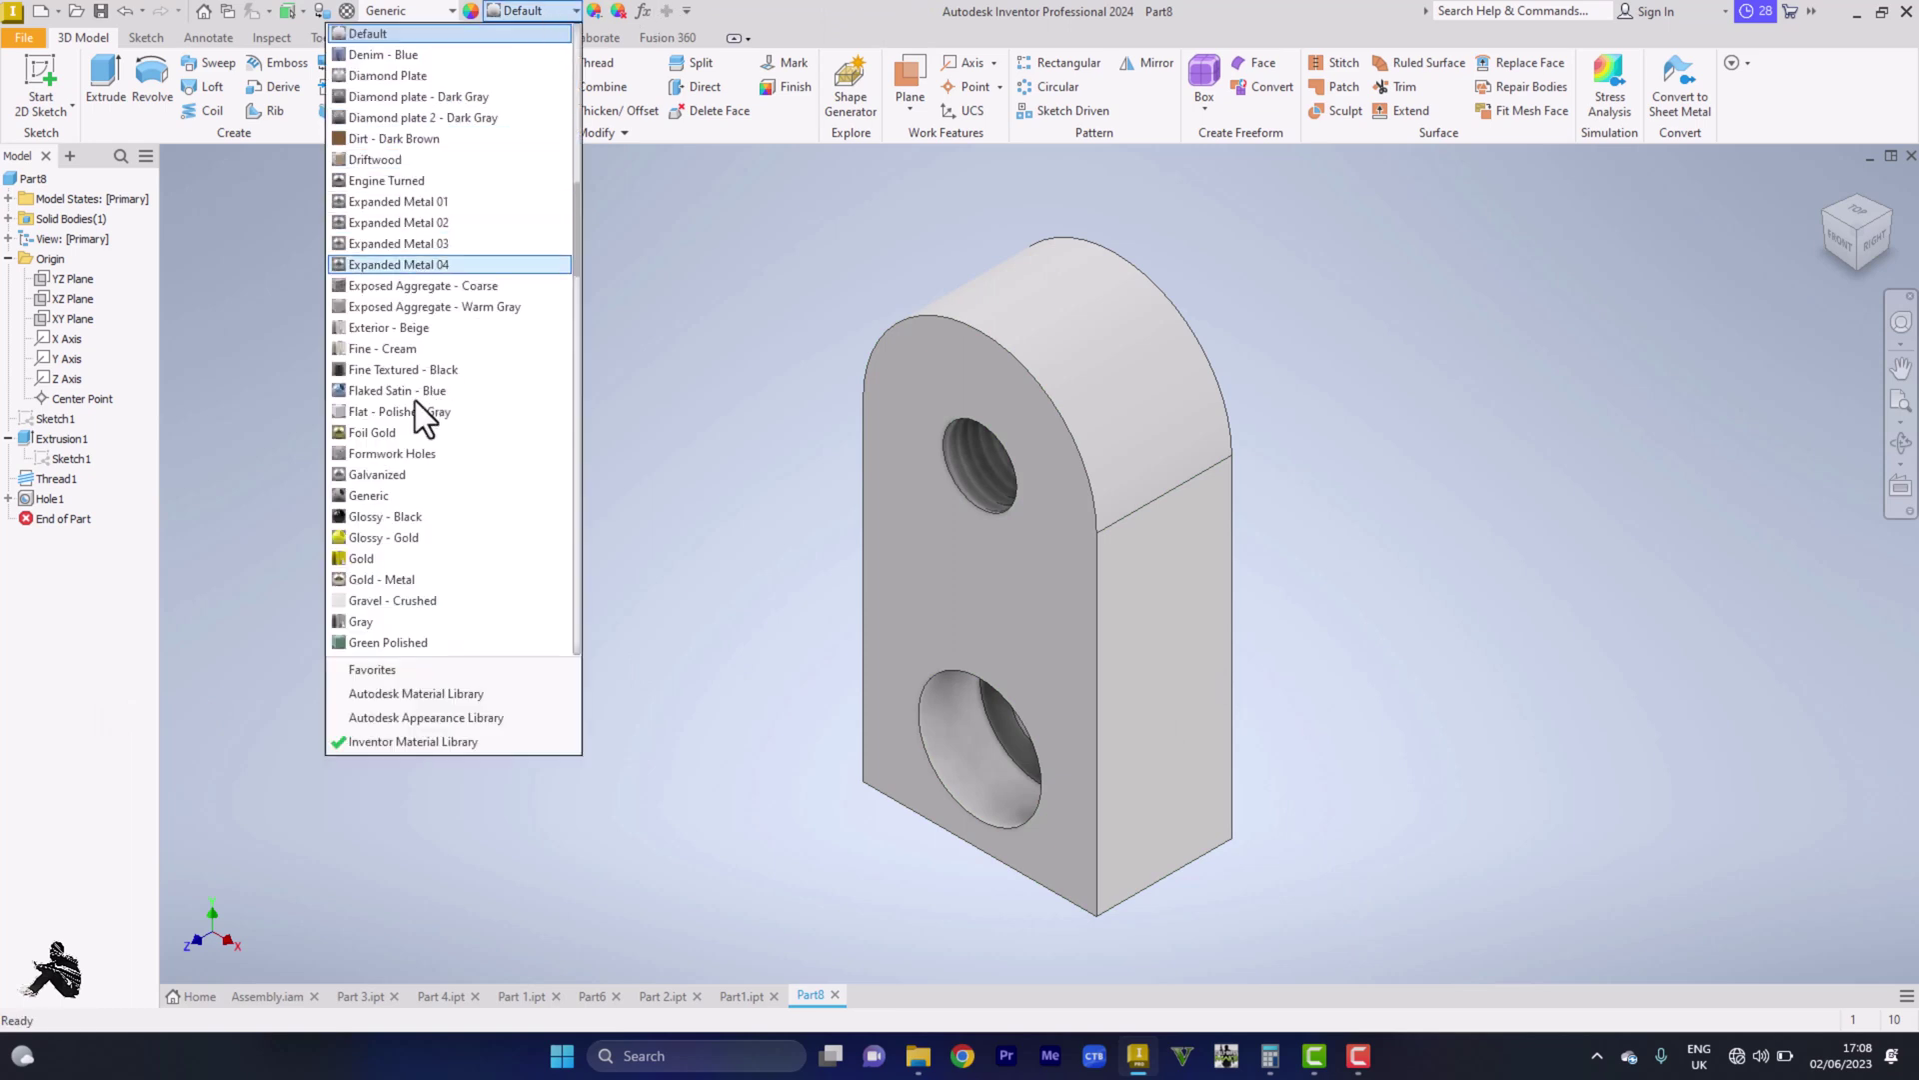
left_click(409, 432)
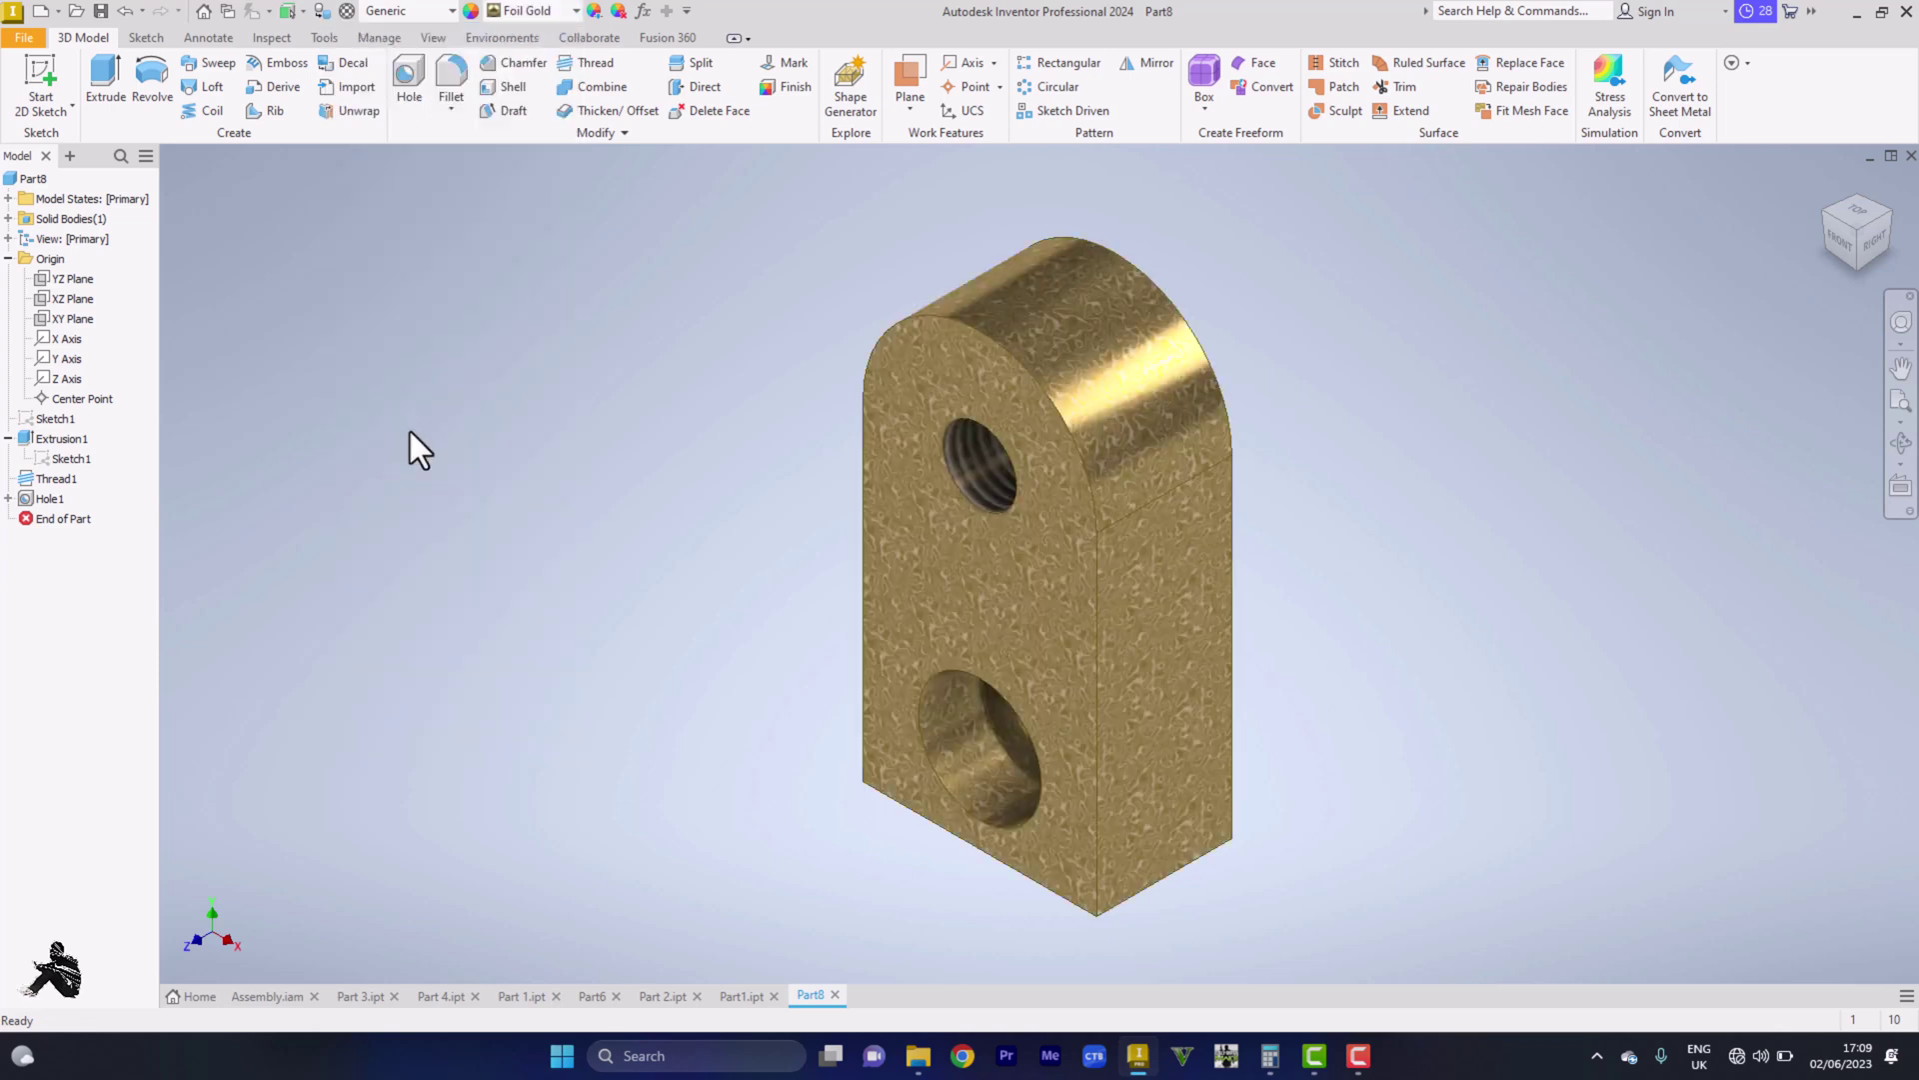